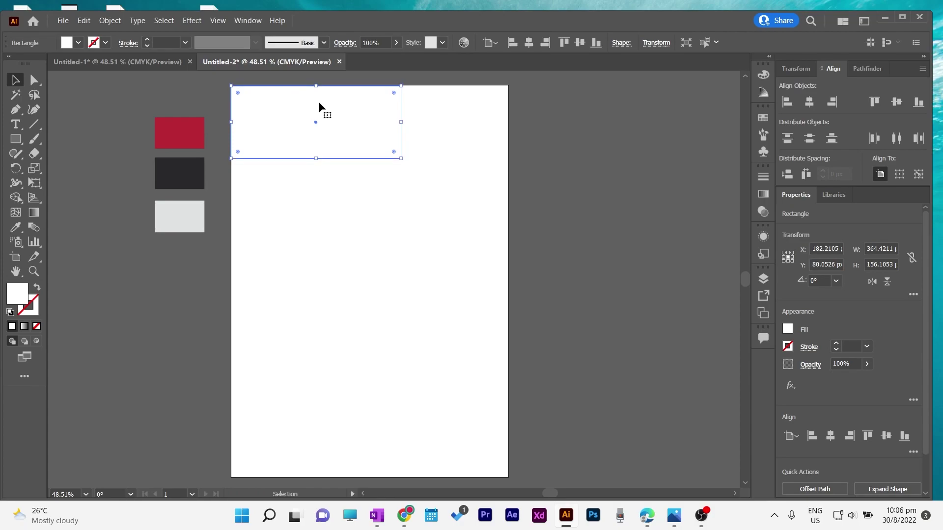
Fill the header rectangle with the red swatch colour and pull its lower-right corner inward and slightly down.
key(i)
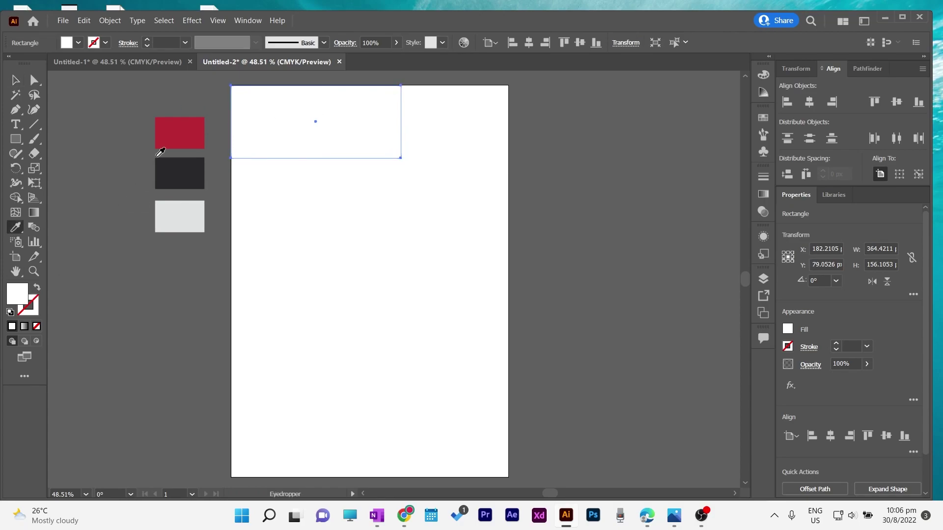
click(172, 137)
key(v)
click(34, 80)
drag(400, 158, 379, 167)
Add an anchor point on the header's lower edge near the slanted corner and reposition it to form a small pointed tip.
key(p)
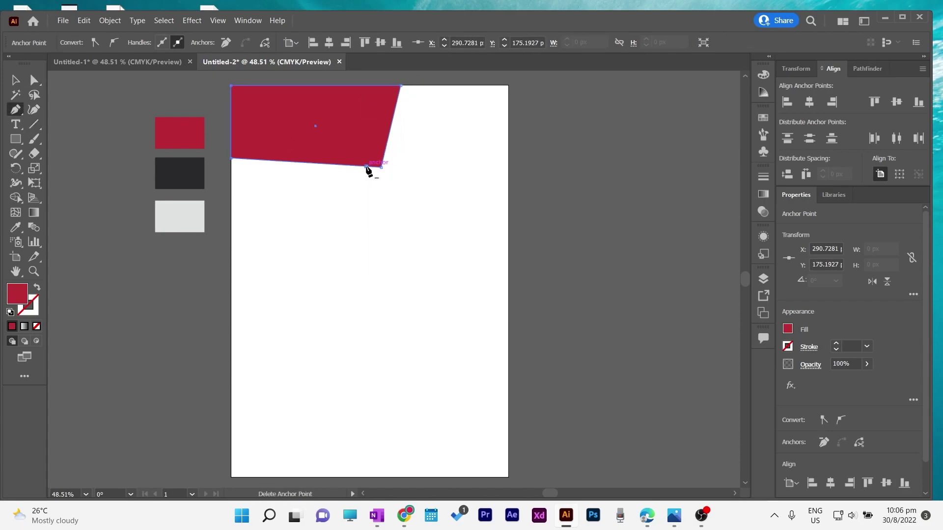
click(34, 81)
drag(367, 167, 377, 158)
key(v)
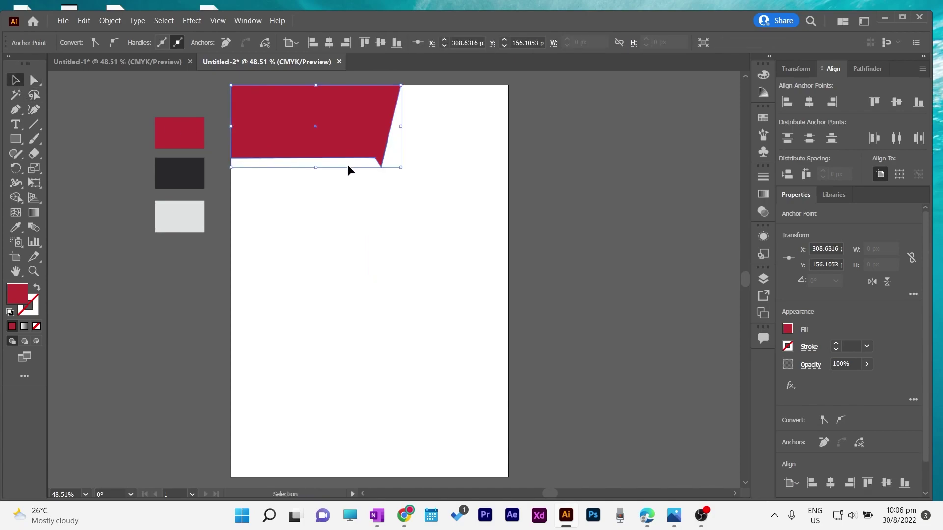
Draw a red rectangle below the header, rotate it to 300°, and shorten it along its long side.
key(m)
mouse_move(255, 170)
mouse_down()
mouse_move(414, 284)
mouse_move(492, 284)
mouse_move(431, 337)
mouse_move(390, 352)
mouse_up()
key(v)
drag(391, 259, 394, 281)
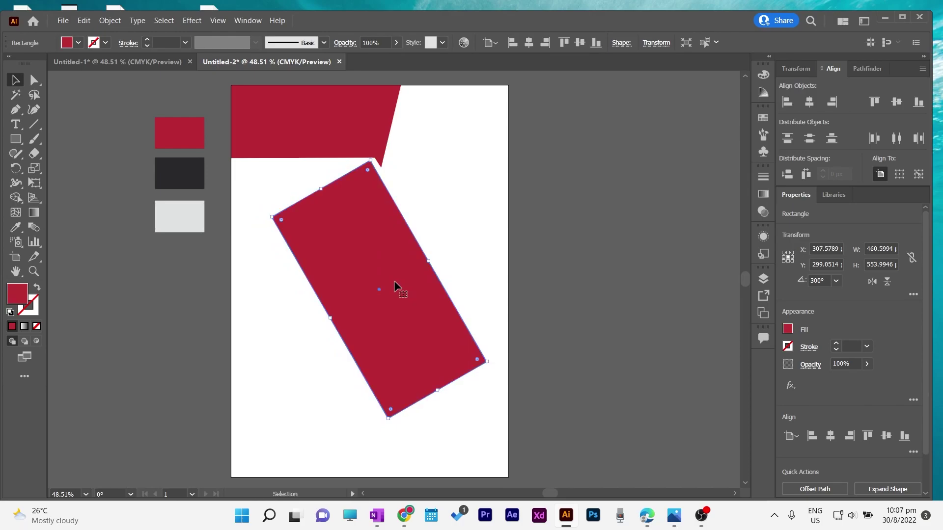
drag(438, 391, 387, 300)
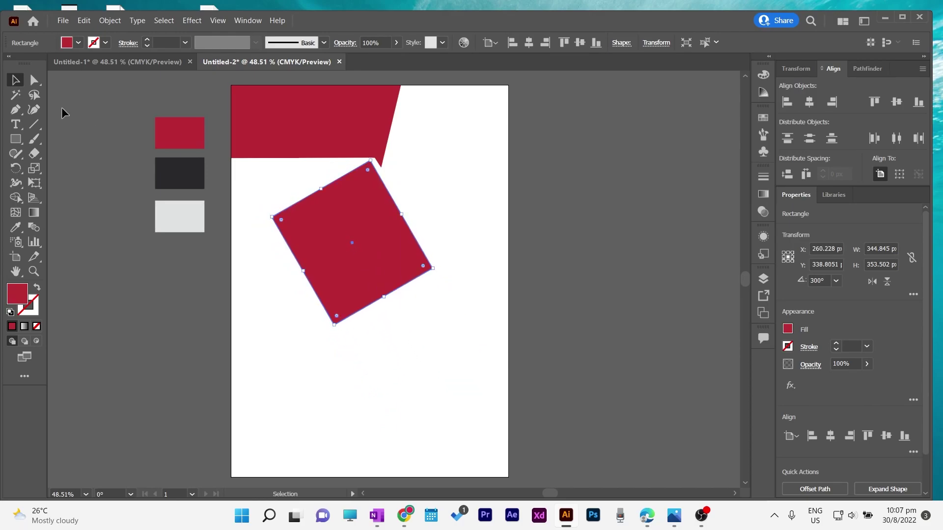
Reshape the rotated rectangle into a slanted parallelogram by moving its left corner to the page edge and its bottom corner up and left.
click(34, 80)
drag(272, 218, 232, 165)
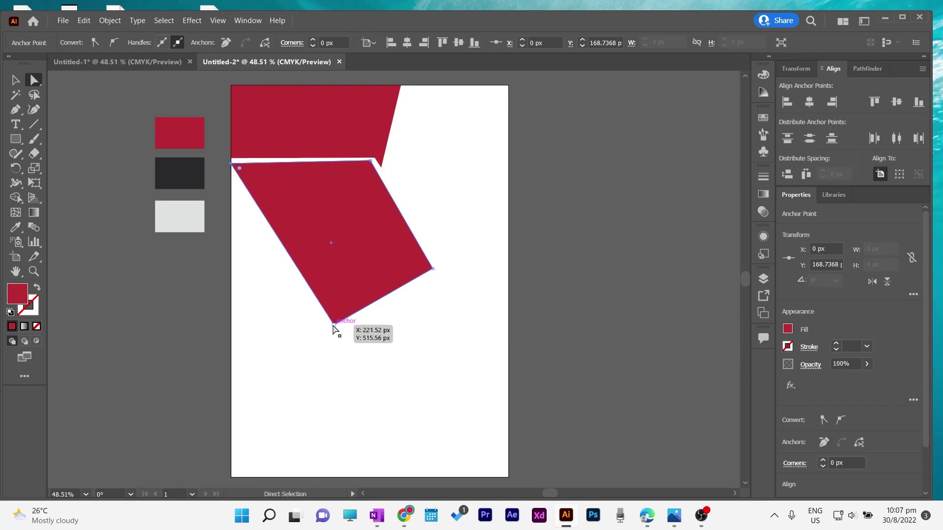
drag(334, 325, 302, 270)
Duplicate the red parallelogram to the lower-right corner of the page, overhanging the artboard.
key(v)
drag(377, 239, 455, 451)
click(93, 231)
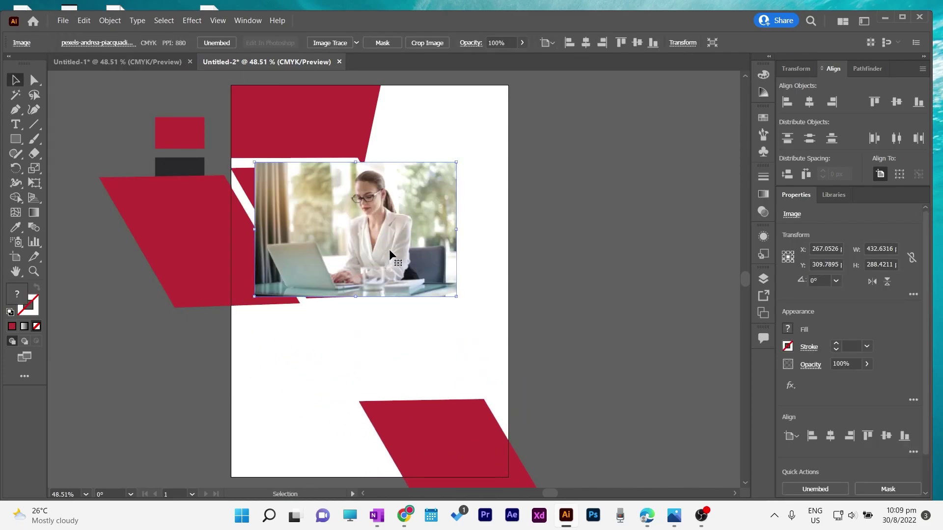
Position the photo of the woman at a laptop behind the middle parallelogram and clip it to that shape.
drag(389, 252, 355, 247)
right_click(428, 295)
mouse_move(472, 234)
click(584, 233)
drag(416, 212, 432, 209)
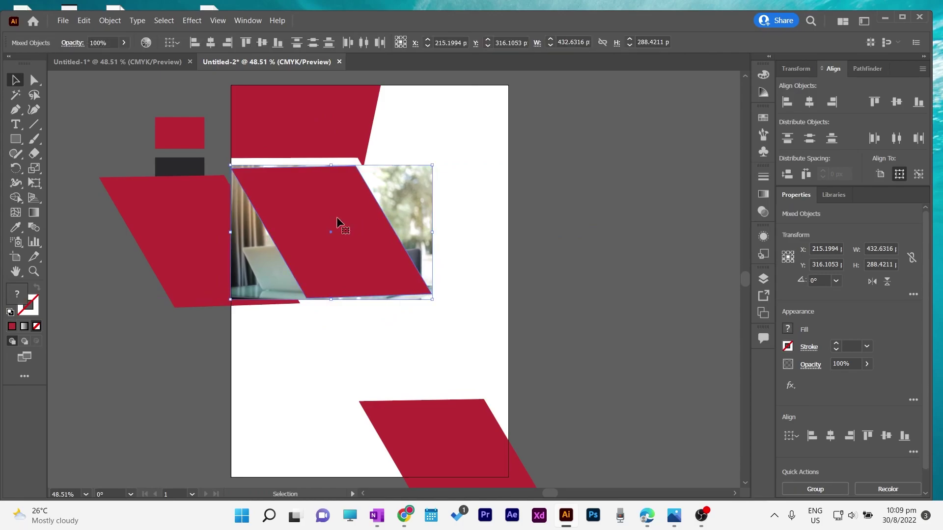
right_click(337, 217)
click(382, 322)
Copy the left red parallelogram over the clipped photo of the woman and adjust the stacking order.
click(587, 226)
drag(182, 228, 301, 219)
right_click(101, 295)
mouse_move(162, 237)
click(256, 235)
Fill the parallelogram over the woman's photo with the dark grey swatch colour and set its opacity to 24%.
key(i)
click(192, 172)
key(v)
click(396, 42)
drag(396, 58, 361, 58)
click(416, 284)
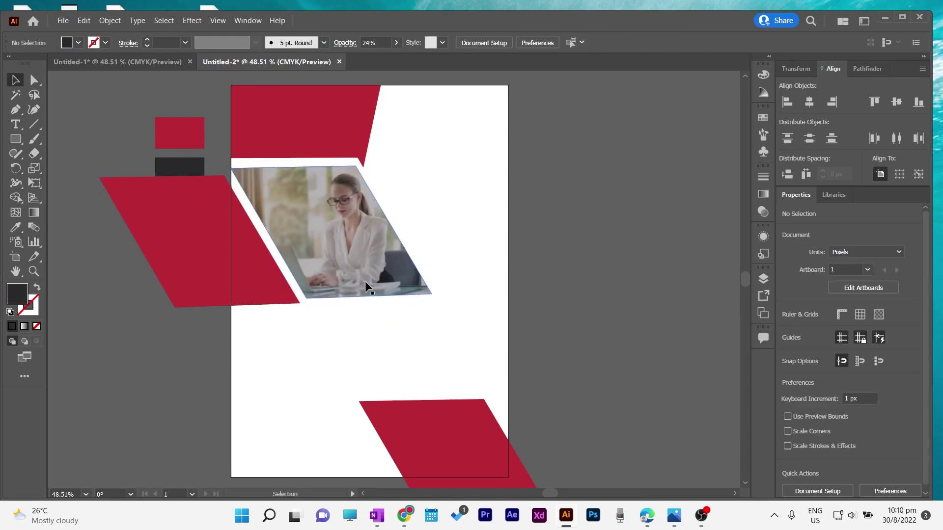
Place the drawing-tablet photo over the left parallelogram and arrange that parallelogram in front of the photo.
click(202, 267)
click(63, 20)
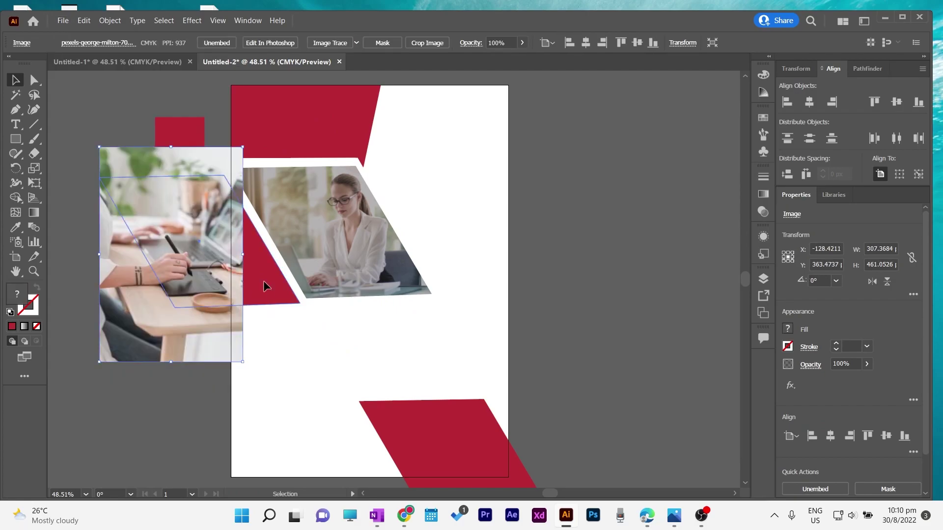
right_click(264, 280)
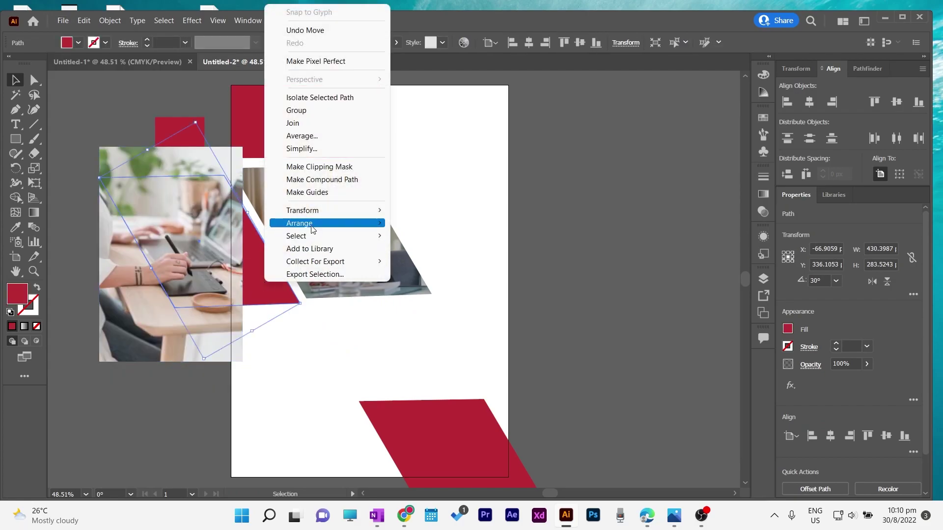
mouse_move(310, 227)
click(420, 223)
Resize and reposition the drawing-tablet photo so it sits behind the part of the left parallelogram that overlaps the page.
drag(123, 324, 110, 353)
mouse_move(232, 404)
mouse_down()
mouse_move(221, 409)
mouse_move(236, 399)
mouse_up()
drag(256, 288, 270, 393)
key(ctrl+z)
drag(133, 332, 184, 317)
drag(140, 381, 186, 342)
drag(210, 166, 231, 200)
drag(238, 323, 257, 312)
drag(269, 212, 273, 185)
Clip the drawing-tablet photo to the left parallelogram.
shift+click(184, 248)
right_click(184, 247)
click(221, 356)
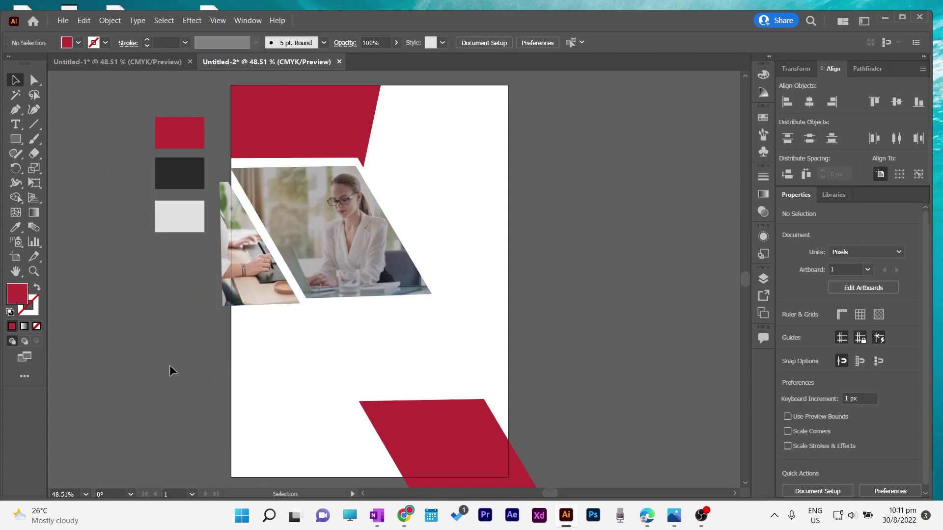
Copy the lower-right red parallelogram over the clipped tablet photo and set the copy's opacity to 90%.
click(426, 415)
alt+drag(425, 416, 150, 318)
right_click(143, 300)
drag(156, 354, 190, 254)
click(396, 42)
mouse_move(397, 58)
mouse_down()
mouse_move(375, 58)
mouse_move(390, 59)
mouse_up()
click(563, 168)
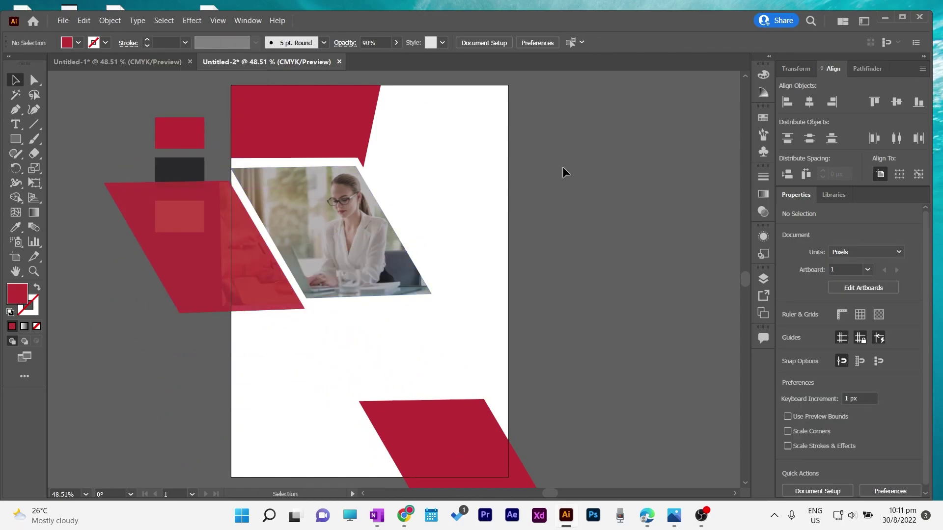
Nudge the translucent red overlay upward to line up with the clipped tablet photo.
scroll(564, 181, down, 2)
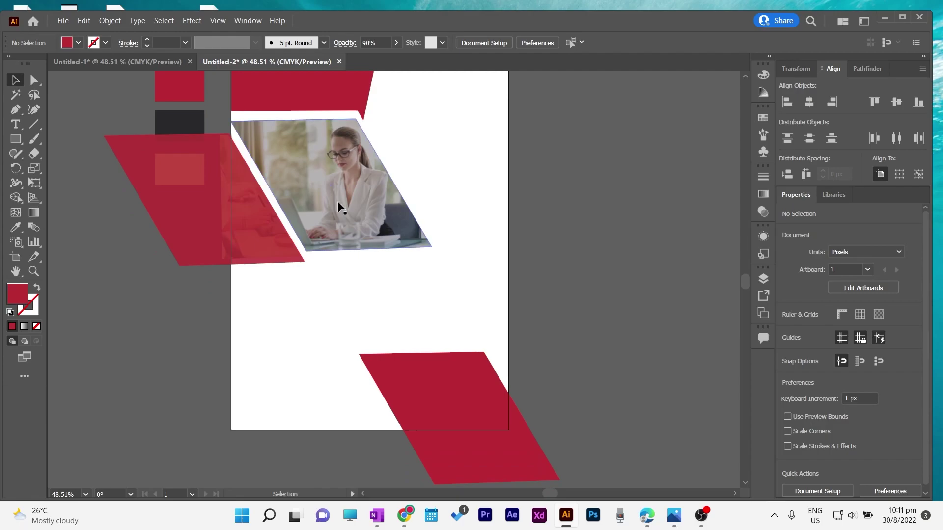
click(264, 214)
key(Up)
key(Up)
key(Up)
key(Up)
key(Up)
key(Up)
key(Up)
key(Up)
key(Up)
key(Up)
key(Up)
key(Up)
key(Up)
key(Up)
key(Up)
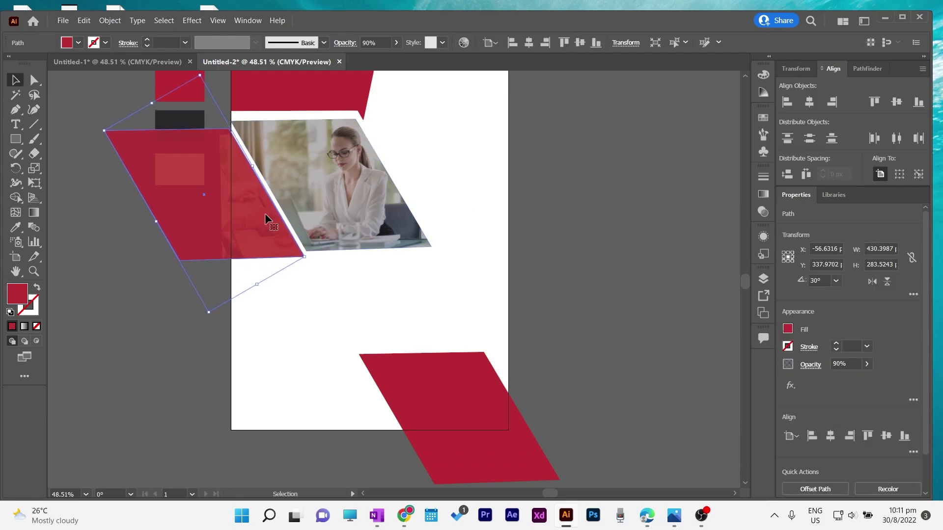
scroll(488, 187, up, 1)
scroll(488, 189, up, 1)
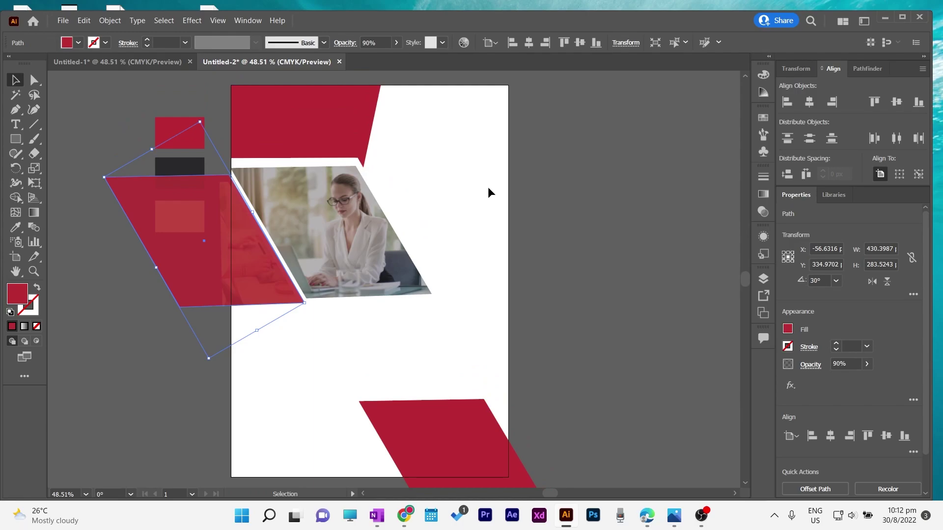
Nudge the dark overlay and the clipped photo of the woman upward, closer to the header.
click(373, 215)
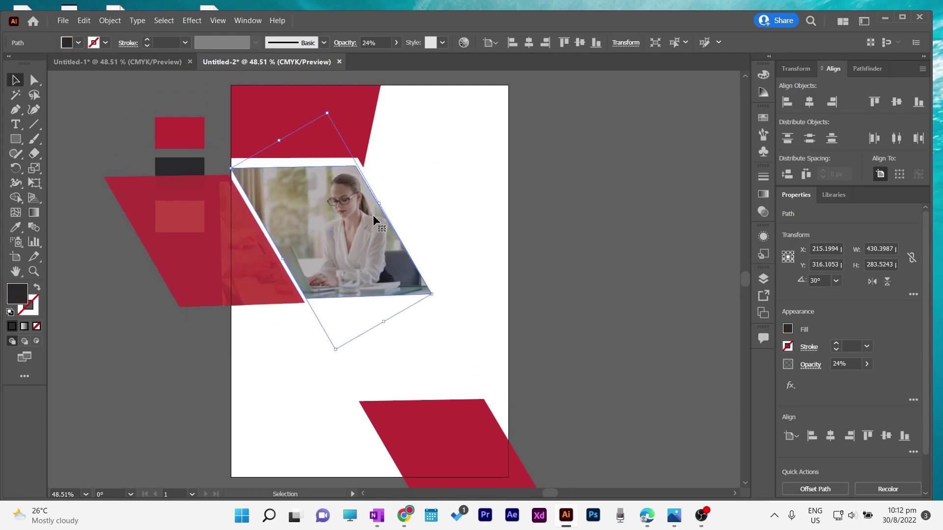
key(Up)
key(Up)
key(Up)
key(Up)
key(Up)
key(Up)
click(564, 303)
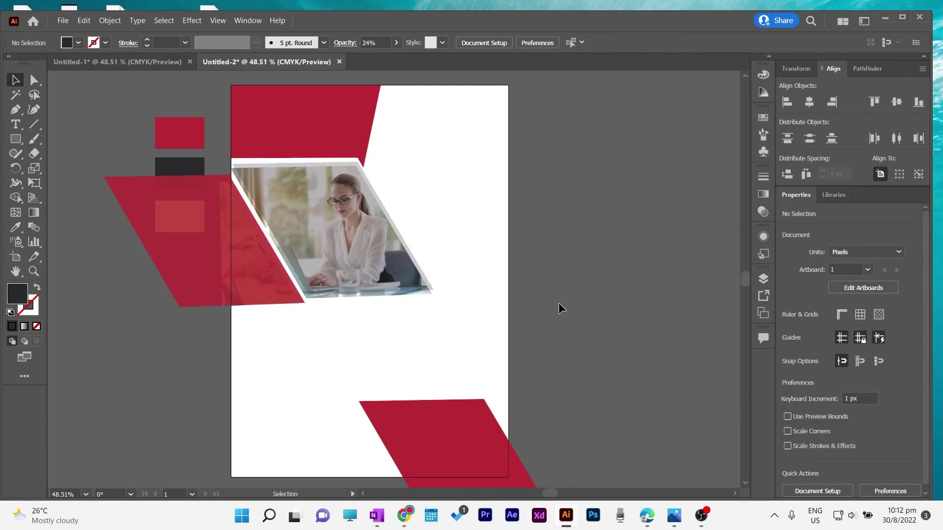
click(417, 295)
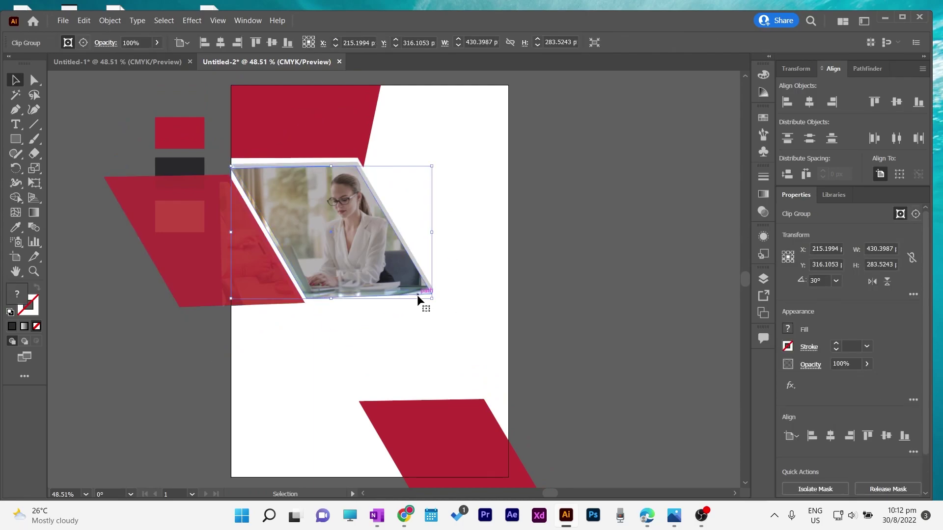
click(591, 297)
Move the left red overlay and the clipped tablet photo up together and fine-tune their vertical alignment.
click(276, 303)
drag(290, 330, 197, 184)
drag(147, 290, 275, 369)
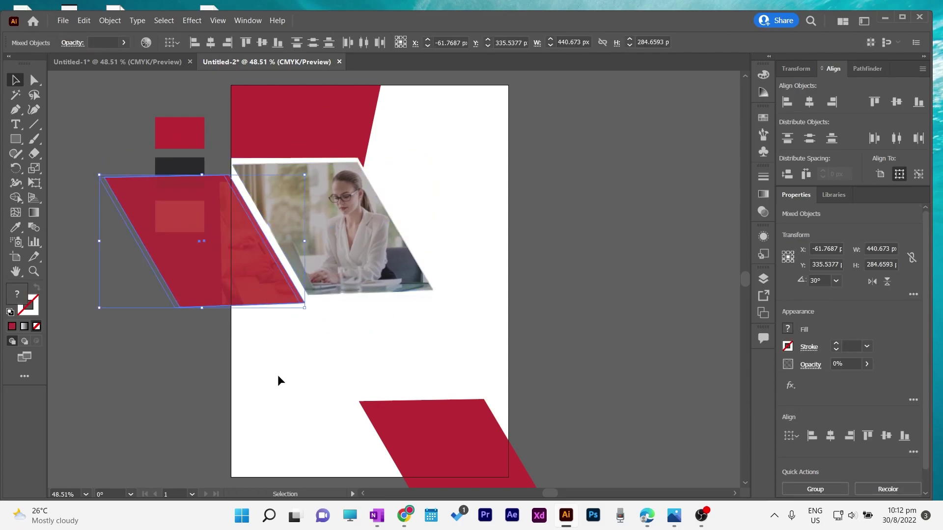
key(Up)
key(Up)
key(Up)
key(Up)
key(Up)
key(Up)
key(Up)
key(Up)
key(Up)
key(Up)
key(Up)
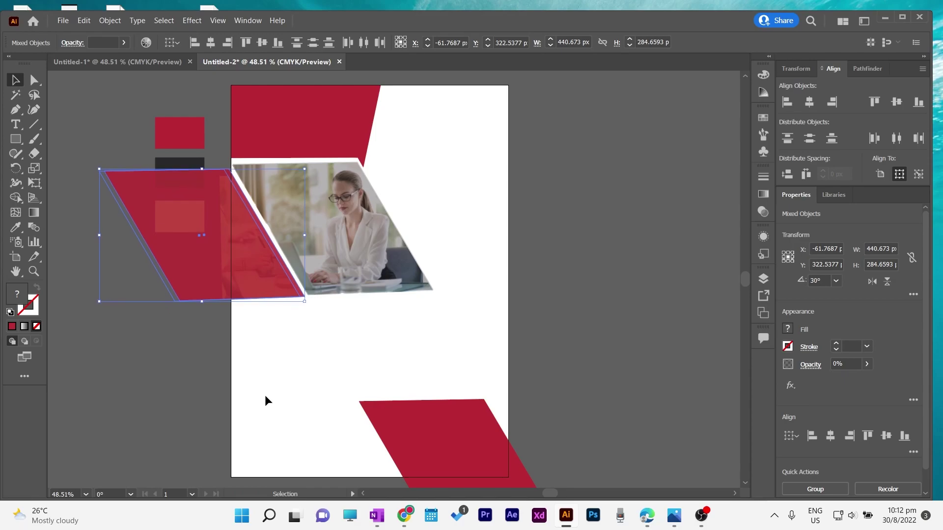
click(266, 397)
click(294, 298)
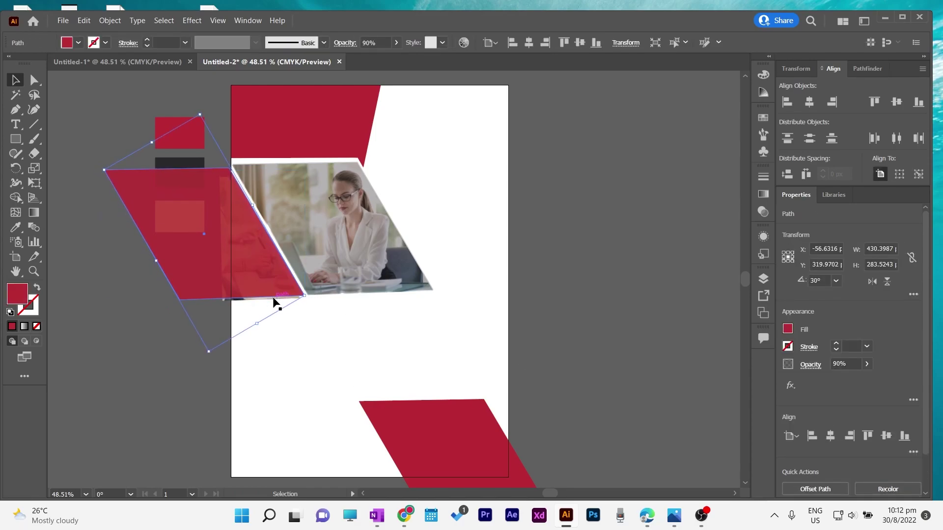
click(268, 298)
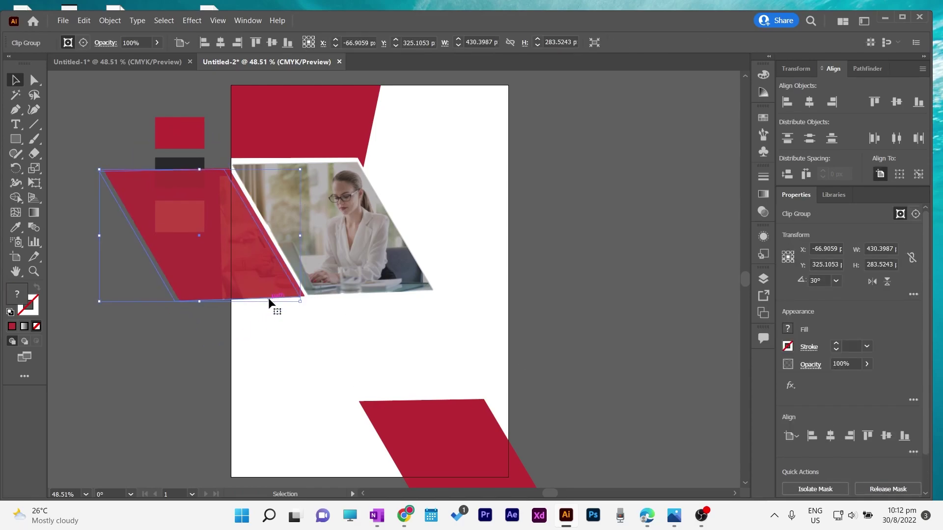
click(599, 295)
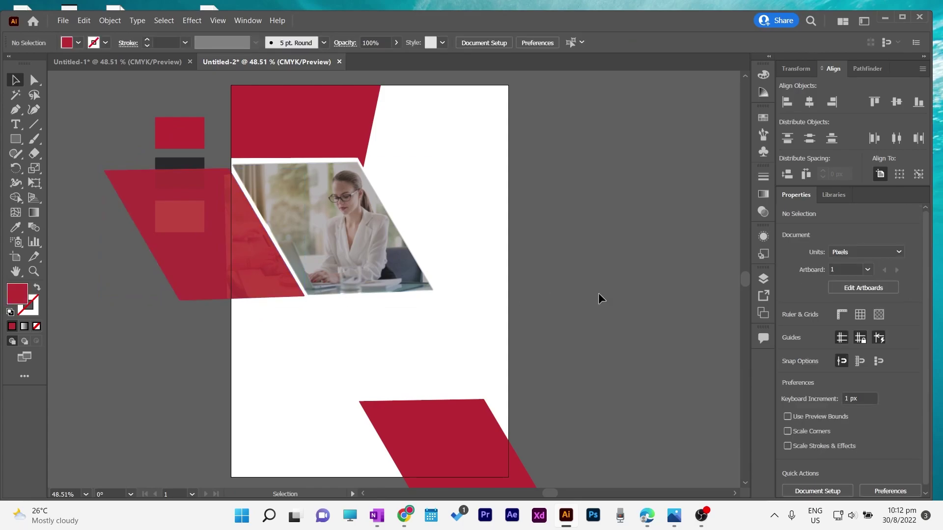
Nudge the clipped photo of the woman and its dark overlay a few pixels to the left.
drag(469, 306, 403, 265)
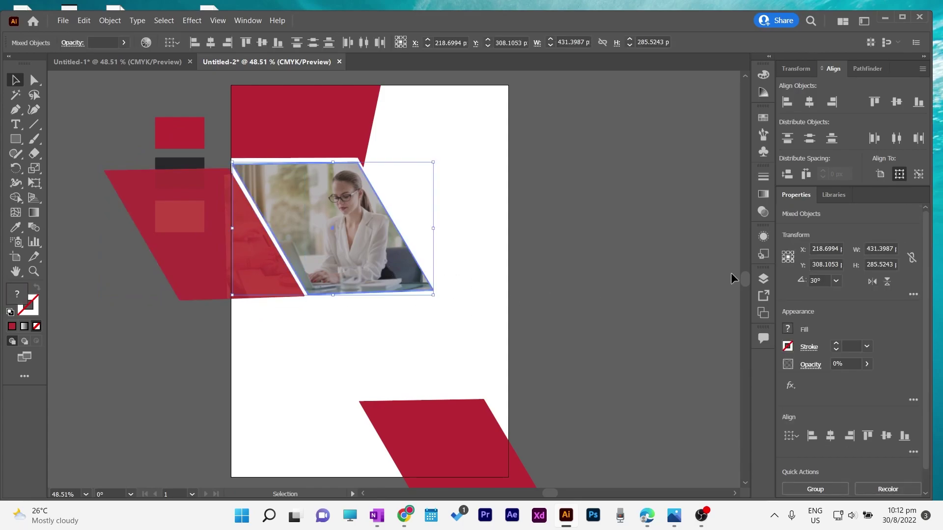
key(Left)
key(Left)
key(Left)
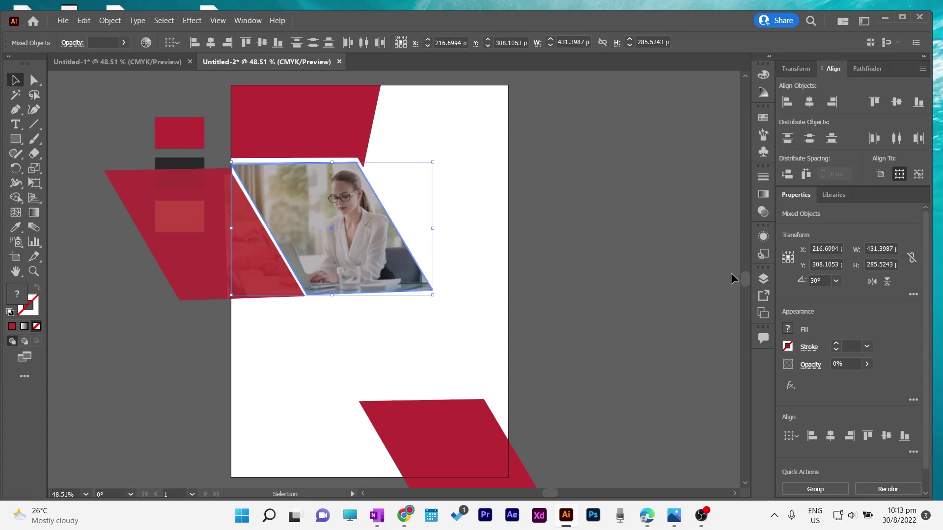
click(731, 272)
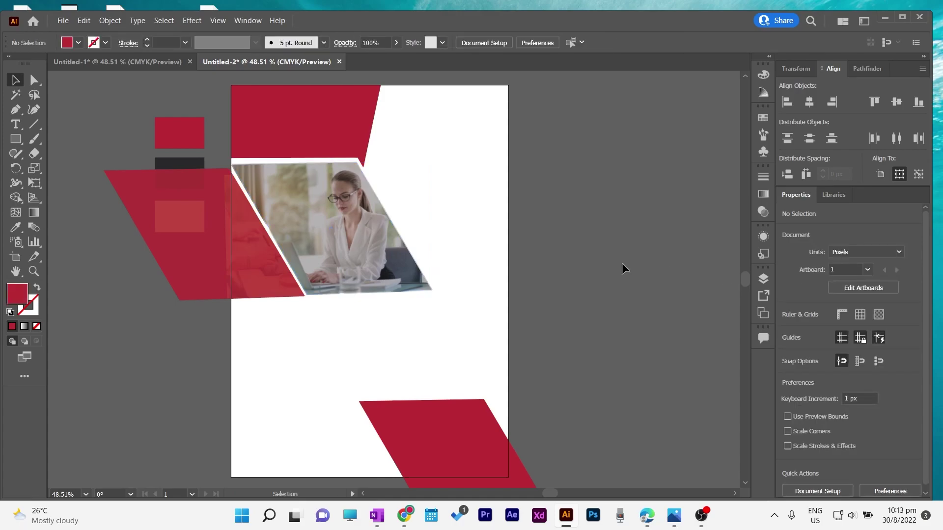
Add the text "Logo Design" in the red header.
click(16, 124)
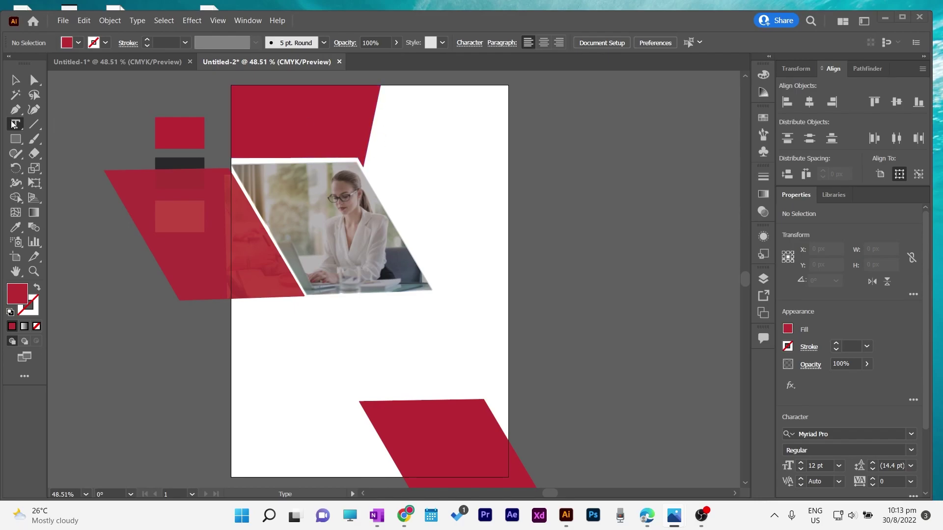
click(287, 108)
text(Des)
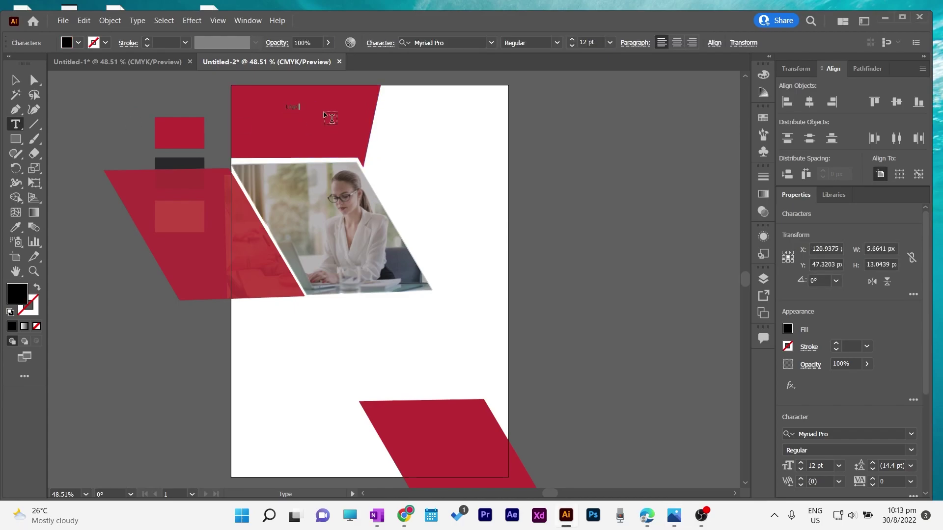
key(Escape)
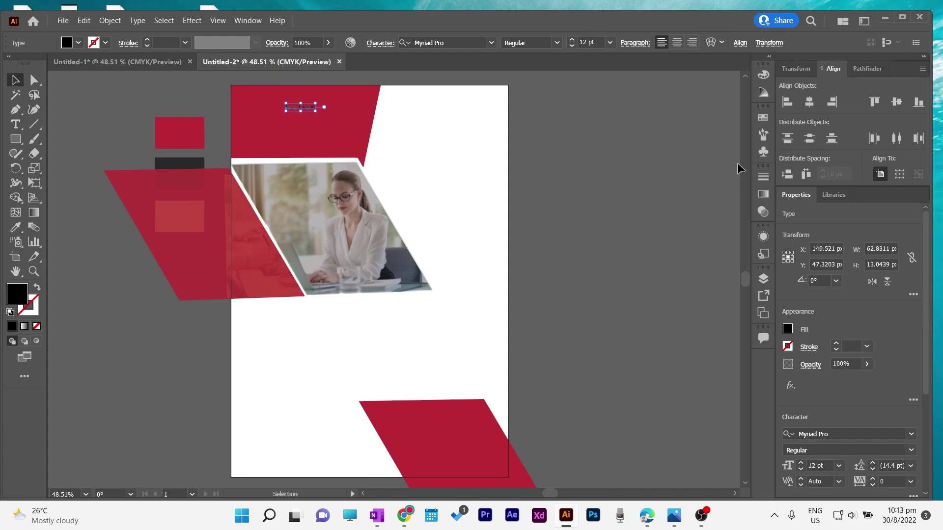
Give the "Logo Design" text a white fill and the Bold font style.
click(788, 329)
click(670, 370)
click(556, 42)
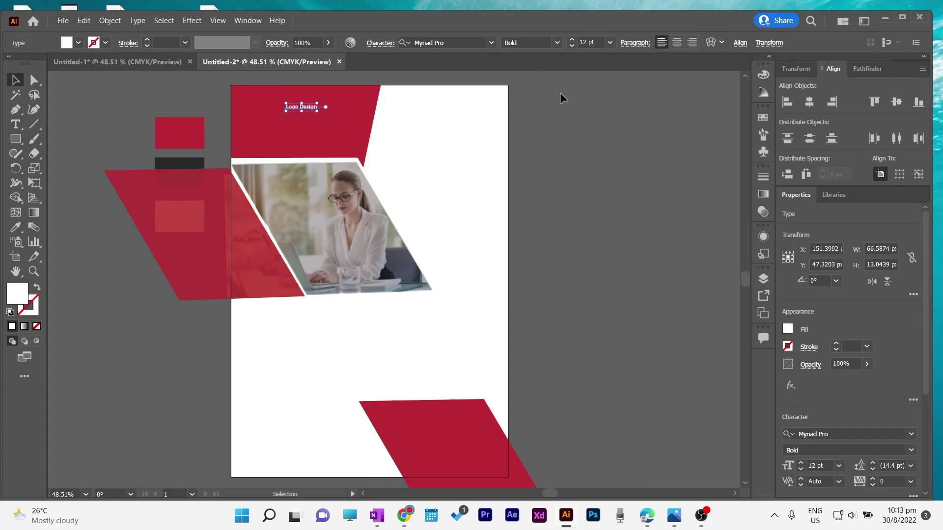
Show the rulers and add a horizontal guide near the page's upper edge and a vertical guide near its left edge.
key(ctrl+r)
drag(345, 84, 345, 95)
drag(49, 158, 246, 171)
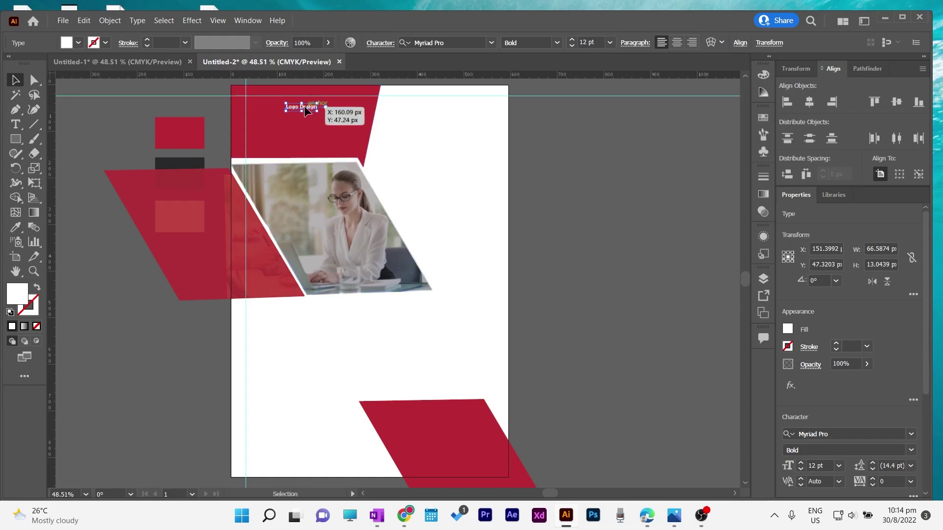
Move the "Logo Design" text just below the horizontal guide, slightly right of the vertical guide.
drag(305, 107, 267, 99)
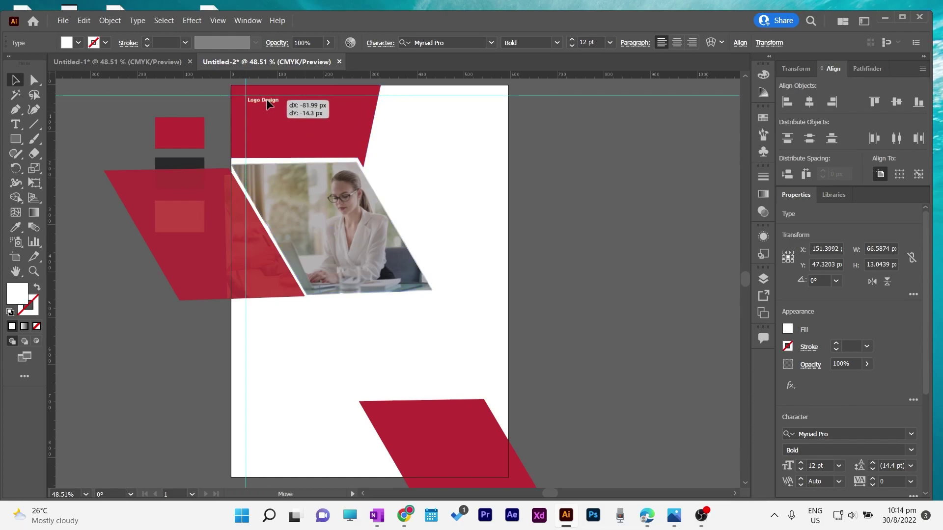
drag(266, 98, 279, 98)
click(191, 104)
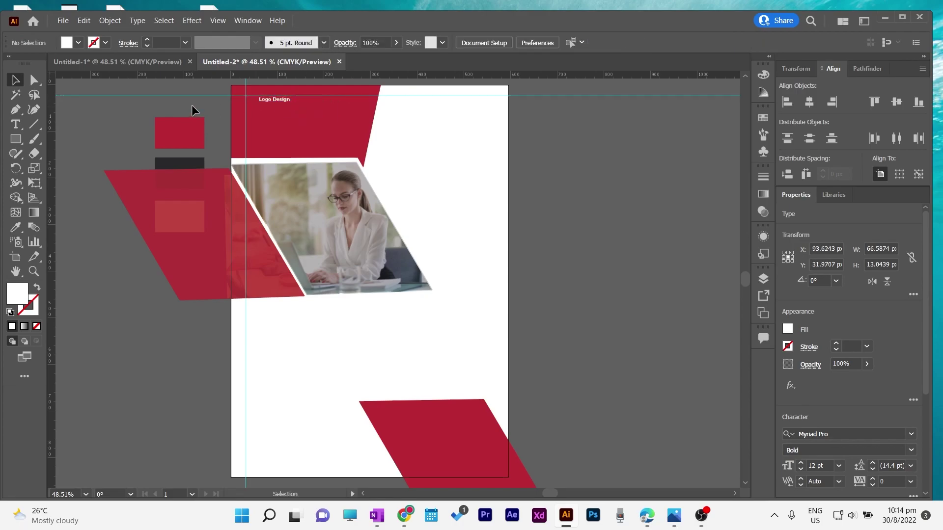
Create a white hexagon with the Polygon tool in the right part of the red header.
drag(15, 139, 69, 181)
click(333, 122)
click(447, 278)
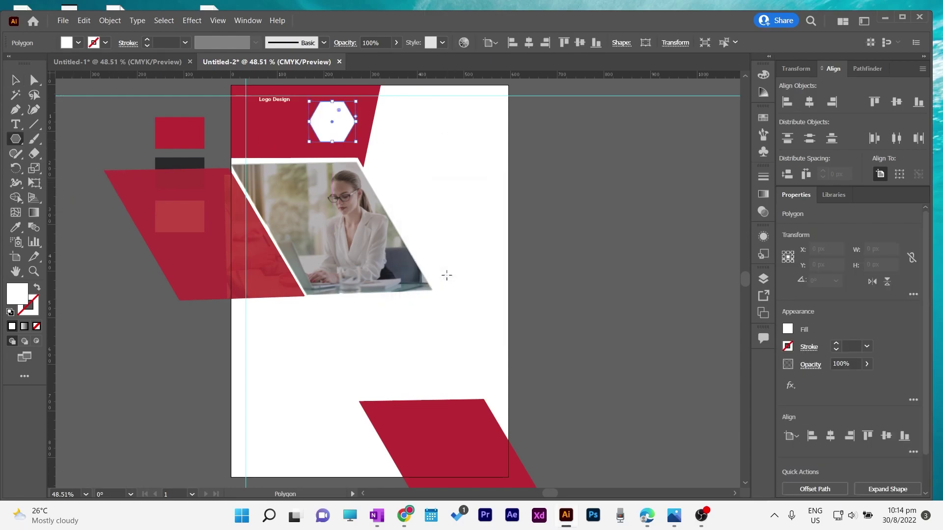
Scale down the white hexagon and place it just before the "Logo Design" text.
drag(357, 102, 323, 139)
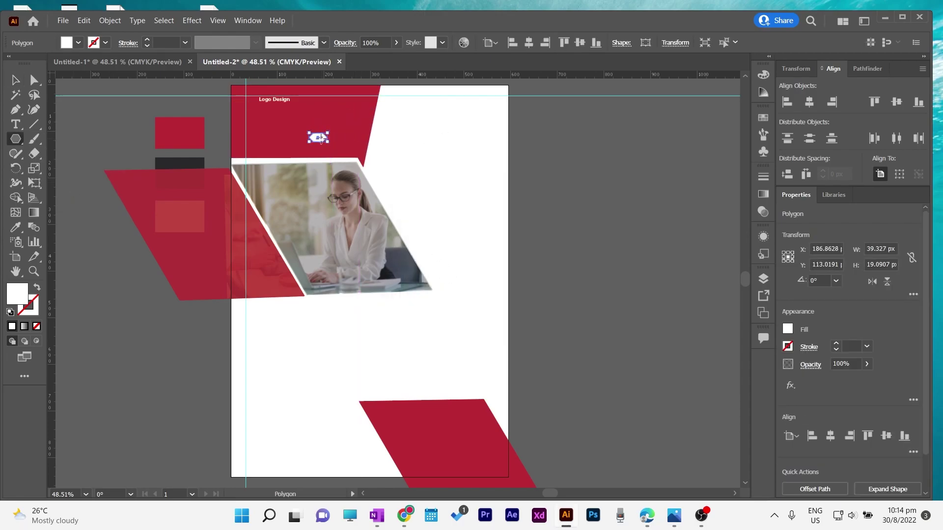
key(ctrl+z)
click(16, 80)
drag(356, 102, 324, 129)
drag(315, 133, 239, 93)
Swap the hexagon's fill and stroke to make it a white outline, and adjust its position beside the "Logo Design" text.
click(552, 153)
key(ctrl+plus)
key(ctrl+plus)
key(ctrl+plus)
key(ctrl+plus)
drag(315, 175, 413, 447)
mouse_move(202, 82)
mouse_down()
mouse_move(372, 273)
mouse_move(373, 293)
mouse_up()
click(214, 212)
click(37, 289)
click(151, 122)
click(223, 228)
drag(230, 227, 226, 227)
click(286, 174)
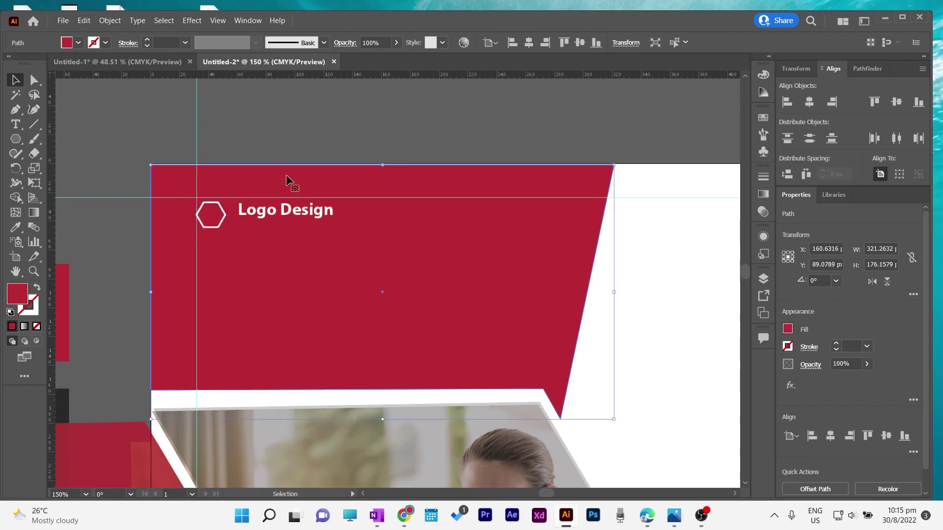
click(275, 138)
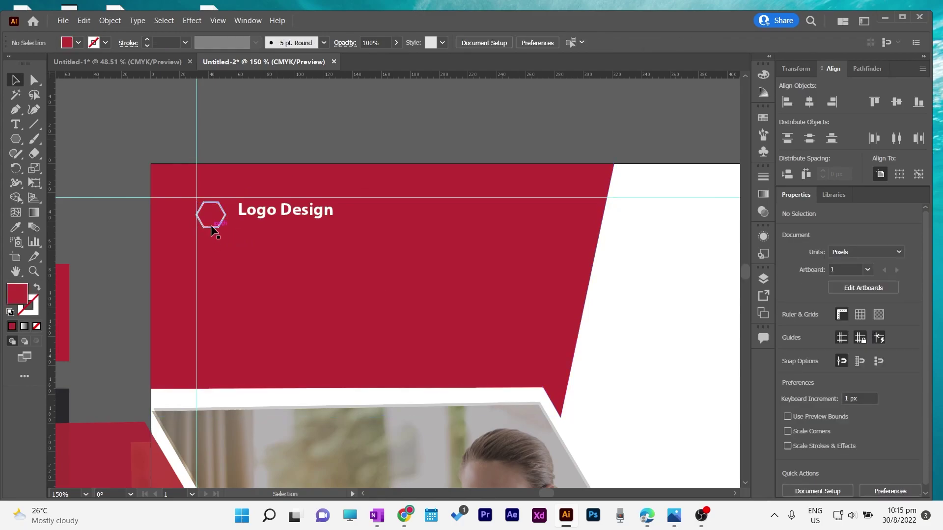
drag(212, 227, 217, 227)
Duplicate the "Logo Design" text directly below it and change the copy to "Tag Line Here".
drag(284, 211, 262, 240)
click(128, 216)
double_click(280, 238)
key(BackSpace)
key(BackSpace)
key(BackSpace)
key(BackSpace)
key(Delete)
key(Delete)
key(Delete)
key(Delete)
key(Delete)
key(Delete)
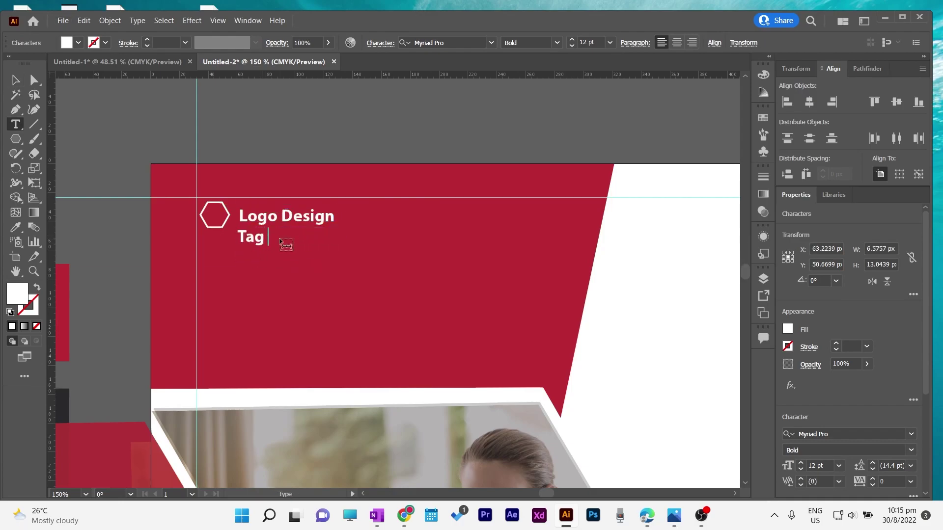
key(Escape)
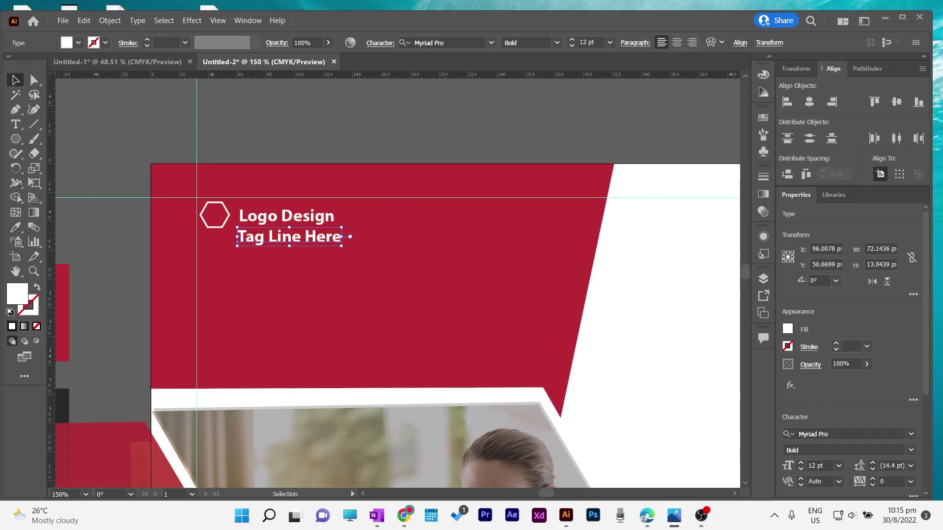
Move the tagline, the "Logo Design" text and the hexagon lower within the red header.
drag(305, 240, 314, 282)
drag(285, 211, 294, 240)
drag(221, 227, 223, 259)
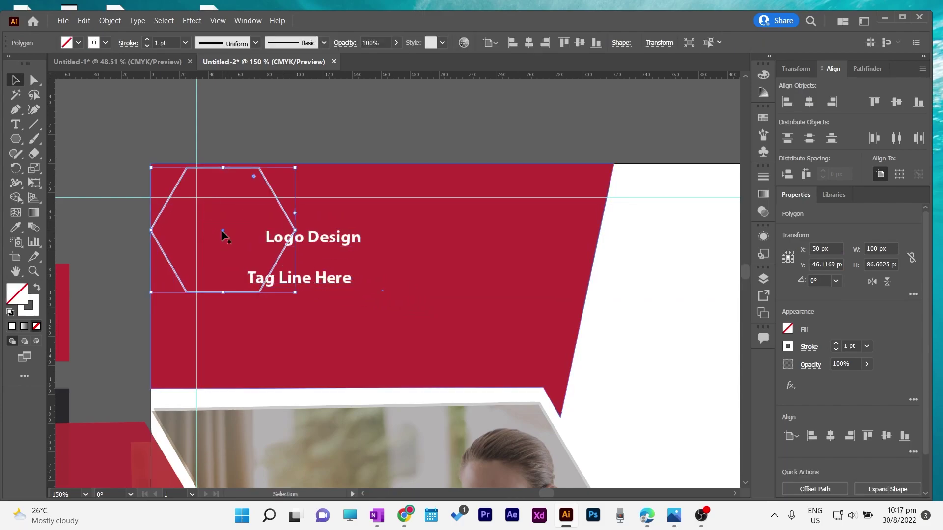
Duplicate the 100 px outlined hexagon slightly to its right and cut the overlapping shapes into a chevron with Minus Front.
drag(222, 230, 236, 228)
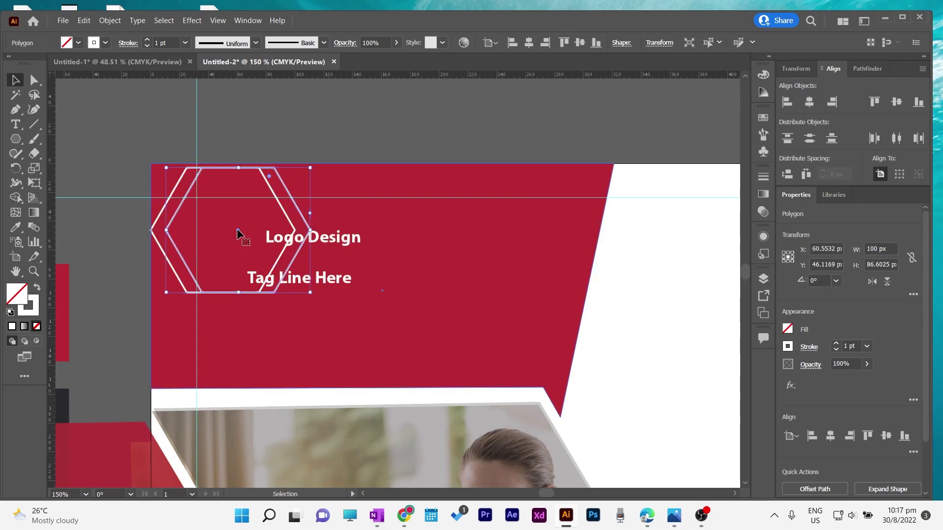
shift+click(158, 243)
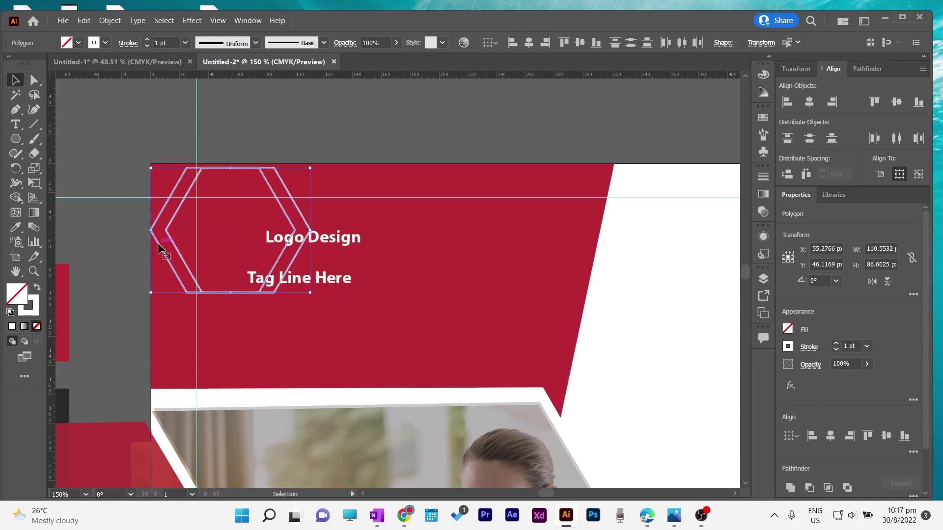
click(809, 487)
Shrink the chevron and duplicate it into a row of three in front of the "Logo Design" text.
drag(201, 169, 244, 242)
alt+drag(239, 242, 308, 244)
click(327, 216)
Set the "Logo Design" text's font size to 20 pt.
click(314, 242)
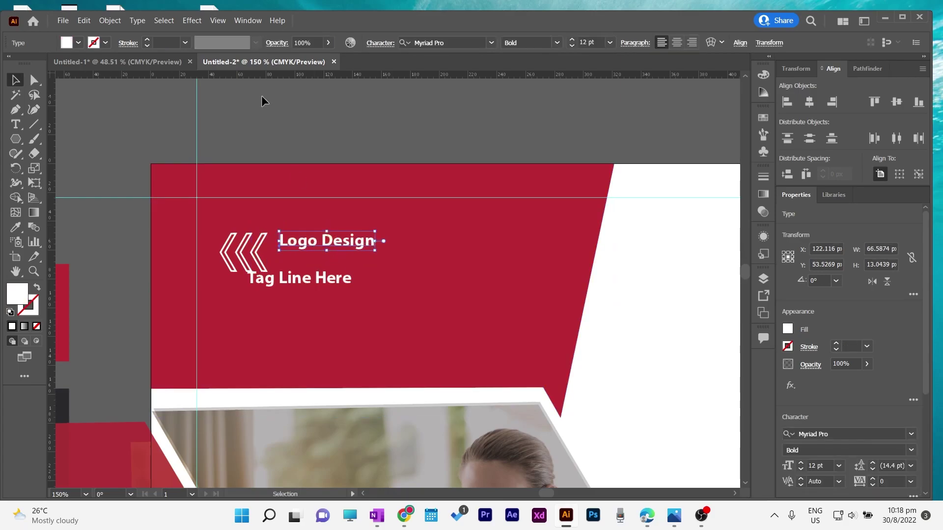
click(572, 42)
click(572, 41)
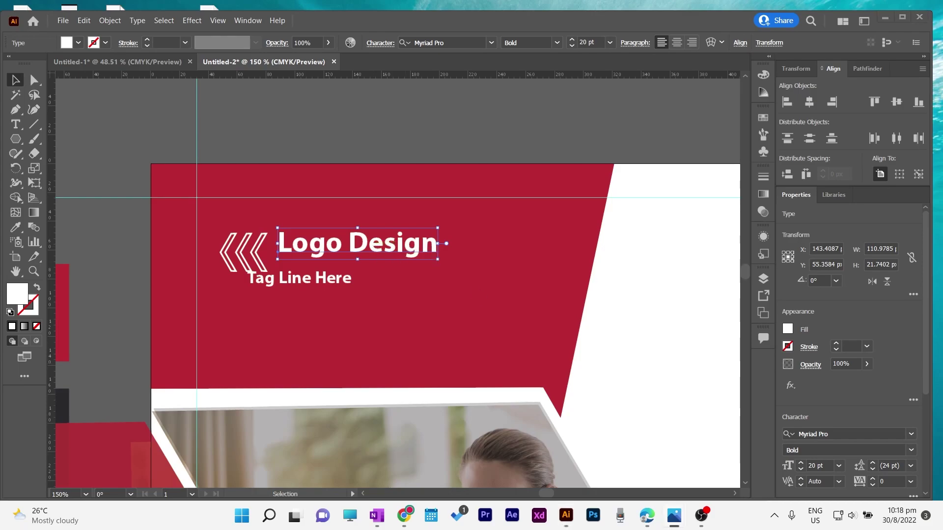
Replace the "Logo Design" text with "RightAcademy".
double_click(423, 251)
key(BackSpace)
key(BackSpace)
key(BackSpace)
key(BackSpace)
key(BackSpace)
key(BackSpace)
key(BackSpace)
key(BackSpace)
key(BackSpace)
key(BackSpace)
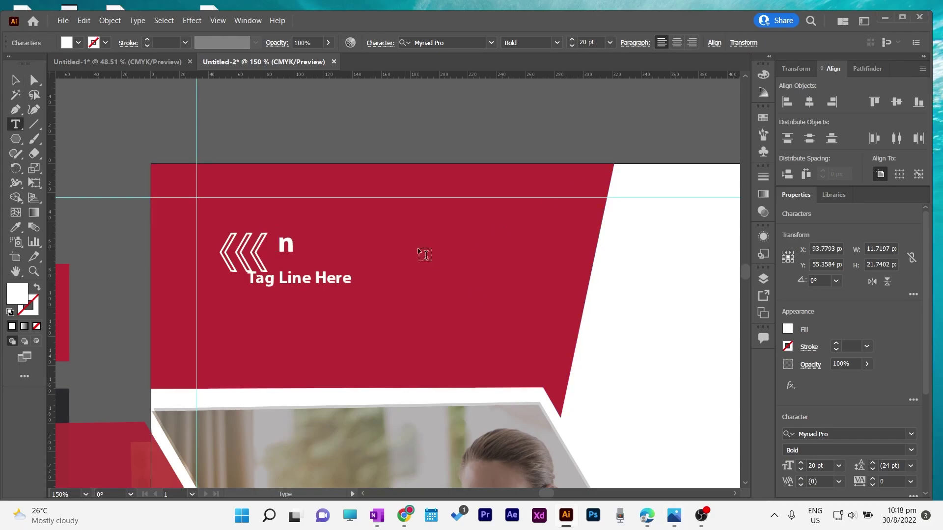
text(RightAcadem)
Set the "RightAcademy" text's font size to 15 pt.
click(15, 80)
click(572, 47)
click(571, 46)
click(572, 46)
click(571, 46)
click(572, 46)
Change only the "Academy" part of the logo name to the Regular font style.
double_click(332, 242)
drag(332, 242, 407, 242)
click(556, 43)
click(550, 55)
key(Escape)
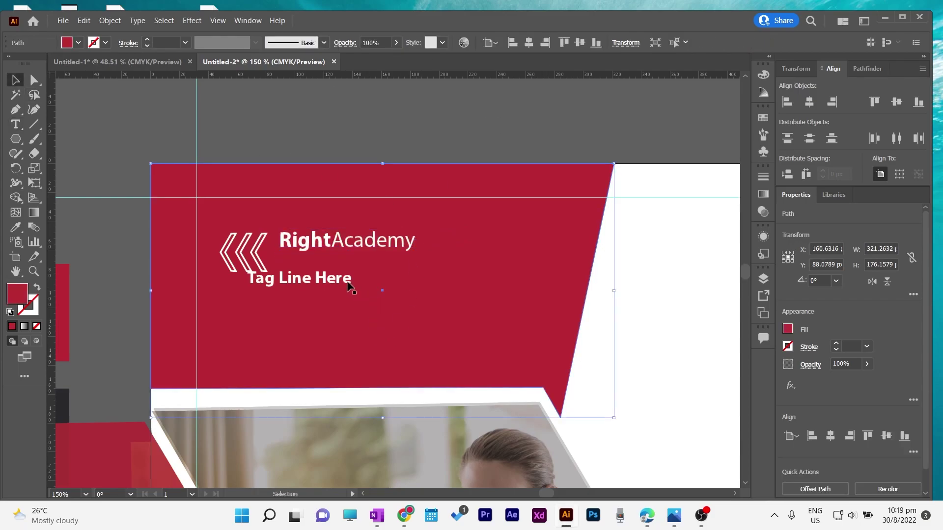
Place the tagline directly below "RightAcademy" and retype it as "Tag Line Here".
drag(301, 283, 337, 266)
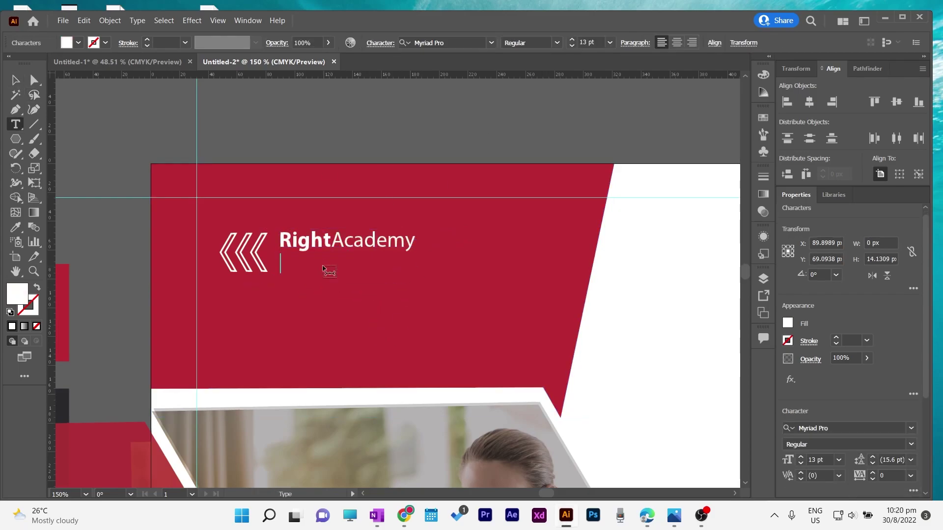
text(Tag Line G)
key(BackSpace)
text(Goes)
key(BackSpace)
key(BackSpace)
key(BackSpace)
key(BackSpace)
text(Here)
key(Escape)
Set the tagline's tracking to 101 so it spans the width of the logo name.
click(873, 473)
click(874, 473)
click(874, 473)
click(875, 474)
click(874, 473)
click(875, 474)
click(874, 474)
click(874, 474)
click(874, 474)
click(874, 474)
click(875, 474)
click(874, 473)
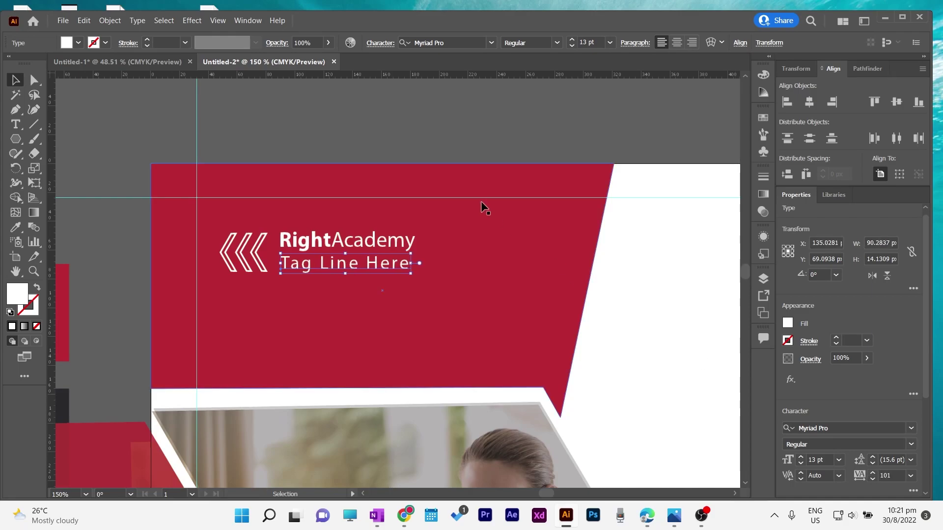
click(346, 114)
click(261, 353)
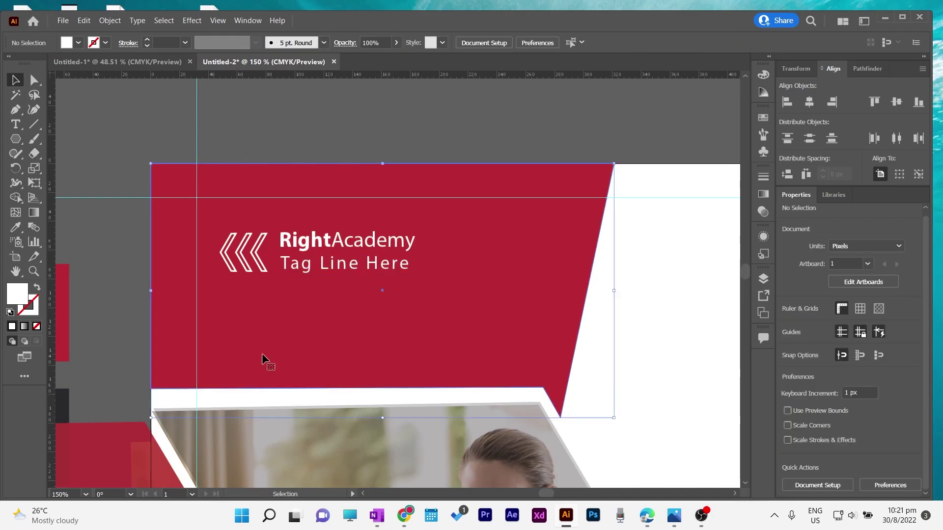
click(211, 98)
Reduce the red header shape's height to about 126 px, keeping its top edge on the page edge.
key(ctrl+0)
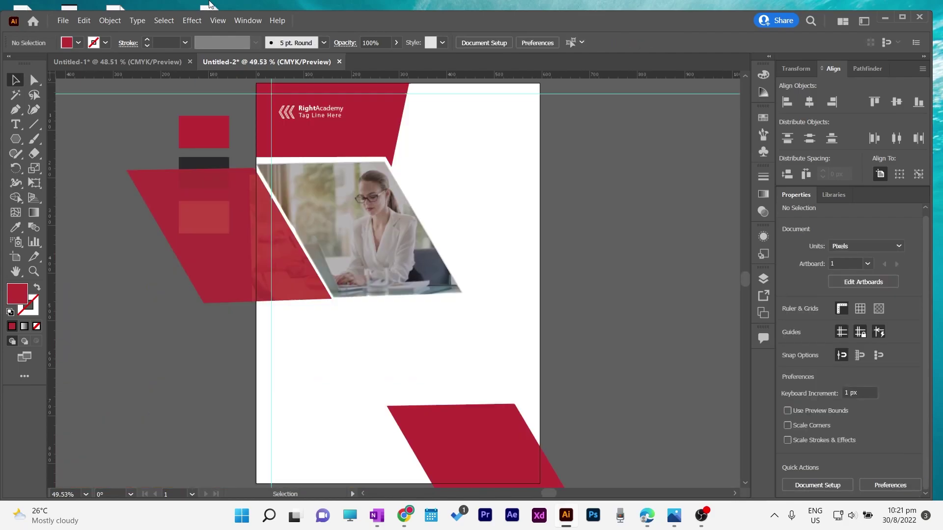
click(322, 149)
drag(333, 158, 335, 143)
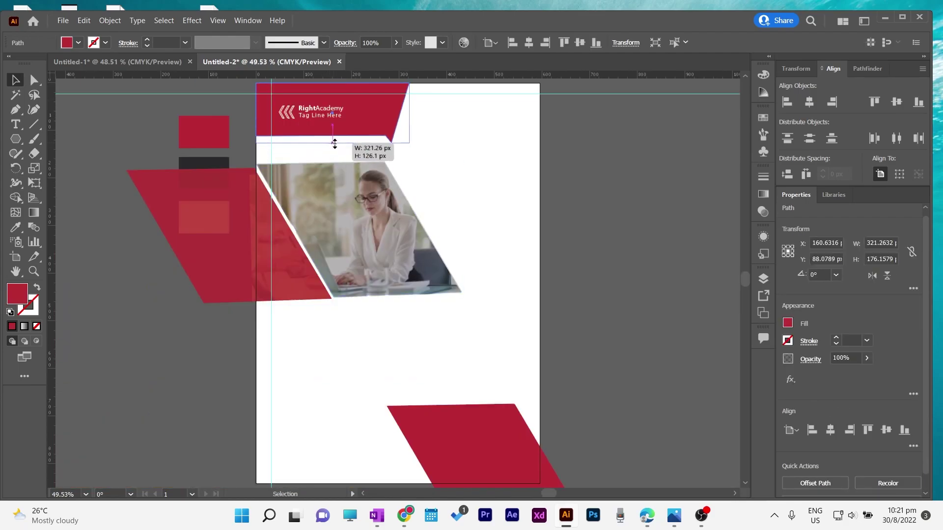
Move the office photo and its parallelogram up below the header and clip the photo with a clipping mask.
drag(346, 187, 345, 170)
drag(458, 297, 457, 277)
key(ctrl+7)
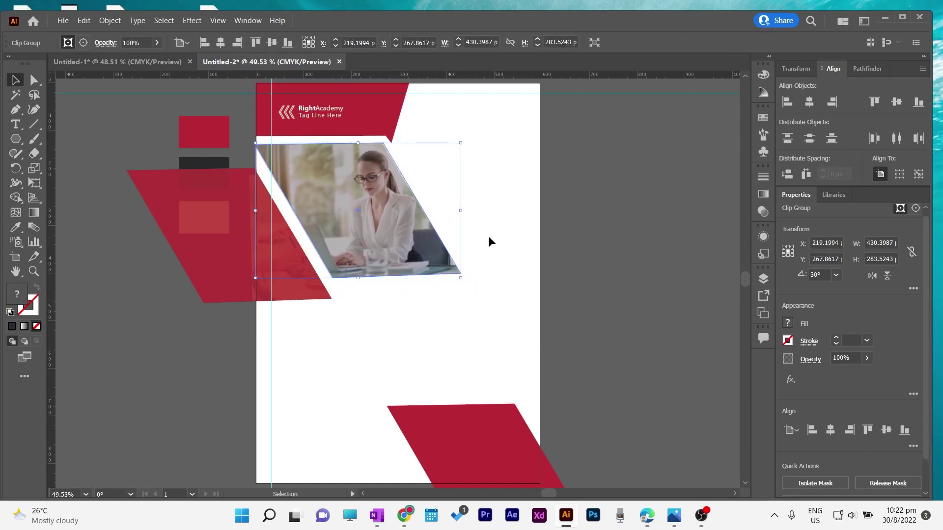
Group the clipped photo with its parallelogram overlay and nudge the group up closer to the header.
shift+click(385, 229)
key(ctrl+g)
key(Up)
key(Up)
key(Up)
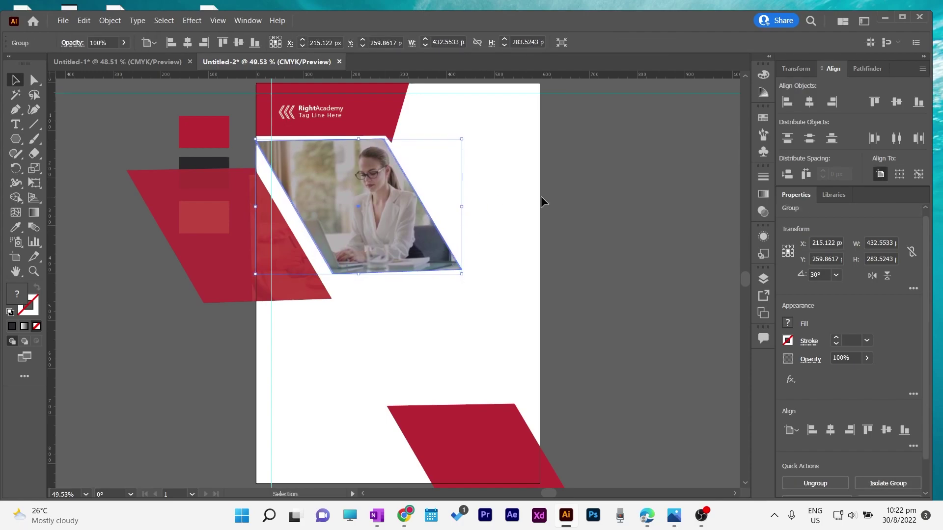
click(599, 202)
Move the red-overlaid parallelogram photo up beside the office photo and group its parts.
drag(322, 325, 274, 248)
key(ctrl+g)
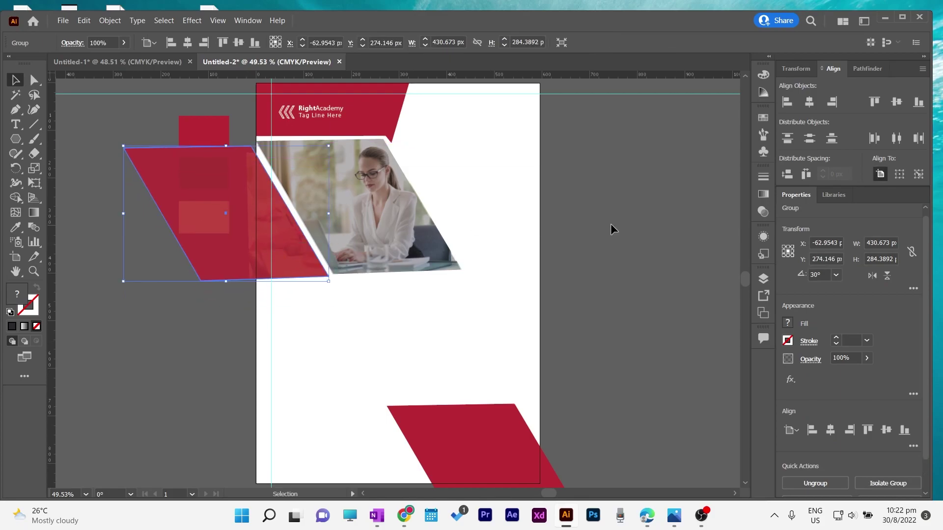
click(612, 227)
Enlarge the "RightAcademy" text and set the tagline's font size to 18 pt.
click(325, 108)
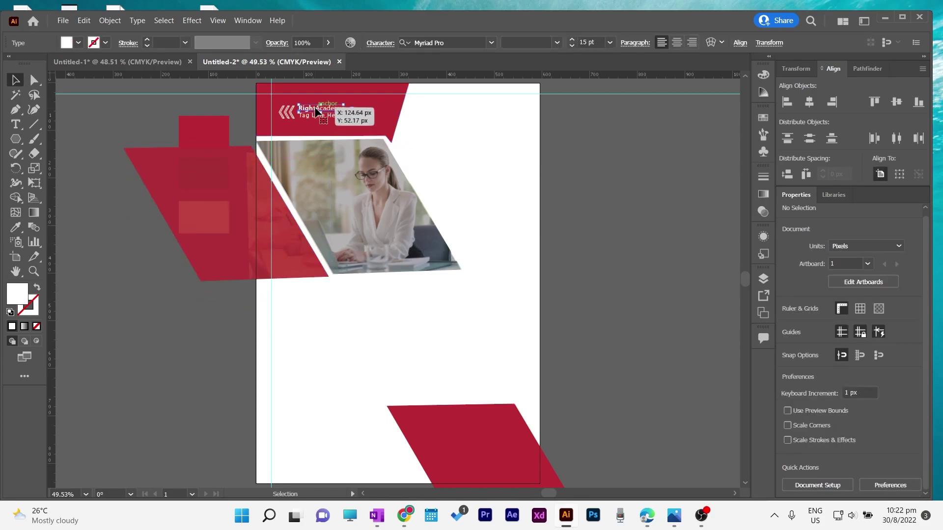
scroll(576, 41, up, 5)
click(626, 177)
click(325, 115)
scroll(573, 41, up, 4)
click(581, 146)
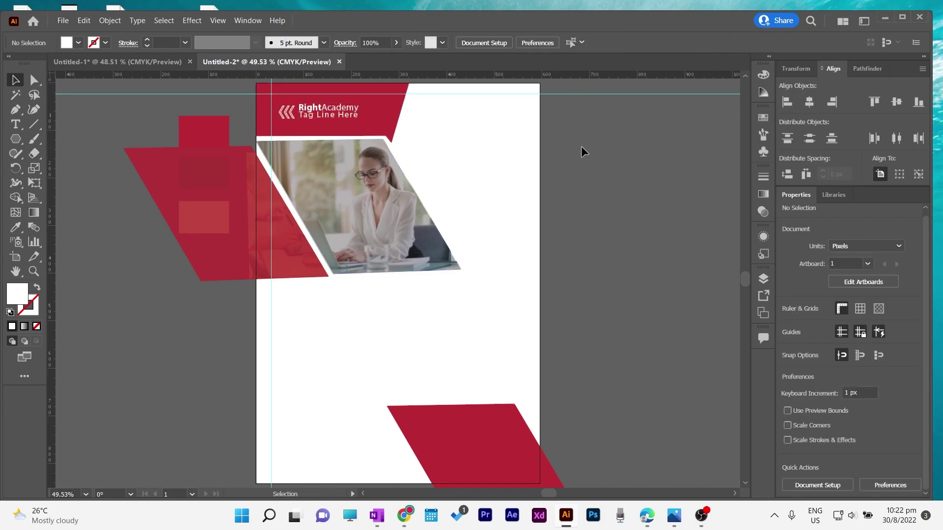
Widen the gap between the logo lines by moving the tagline down and "RightAcademy" slightly up.
click(328, 118)
key(Down)
key(Down)
click(585, 149)
click(329, 109)
scroll(841, 256, down, 2)
click(579, 167)
drag(328, 116, 328, 118)
click(600, 167)
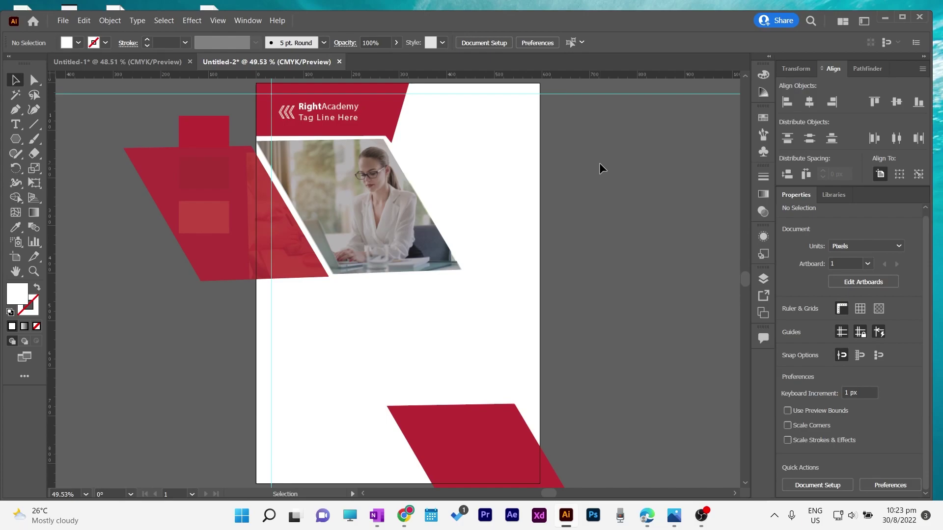
Add the three-line text "GROW YOUR / BUSINESS / WITH US" in the white area beside the red header.
click(15, 124)
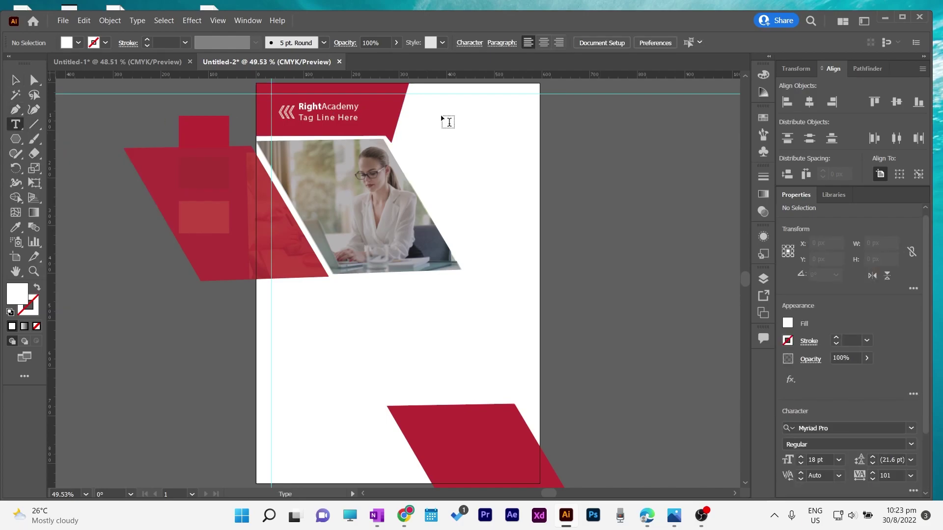
click(442, 115)
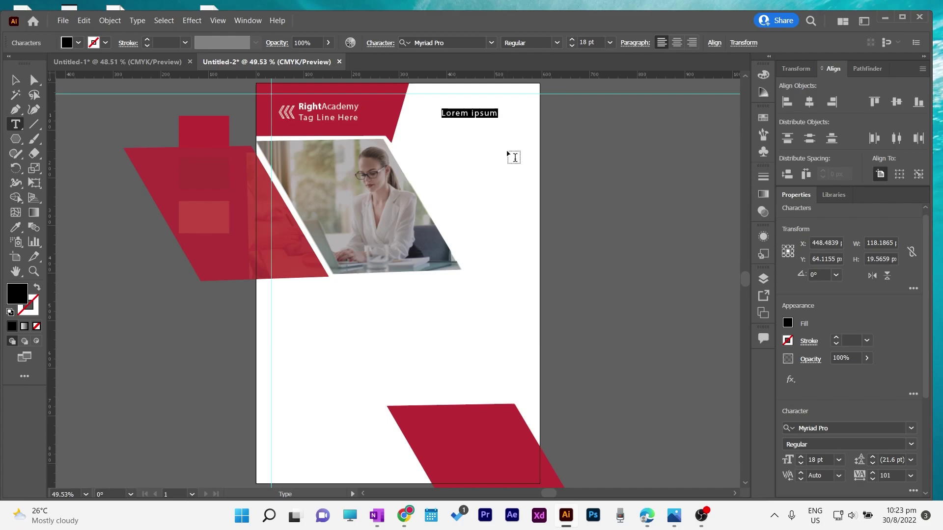
key(Caps_Lock)
text(GROW YOUR)
key(Return)
text(BUSINESS)
key(Return)
text(WITH US)
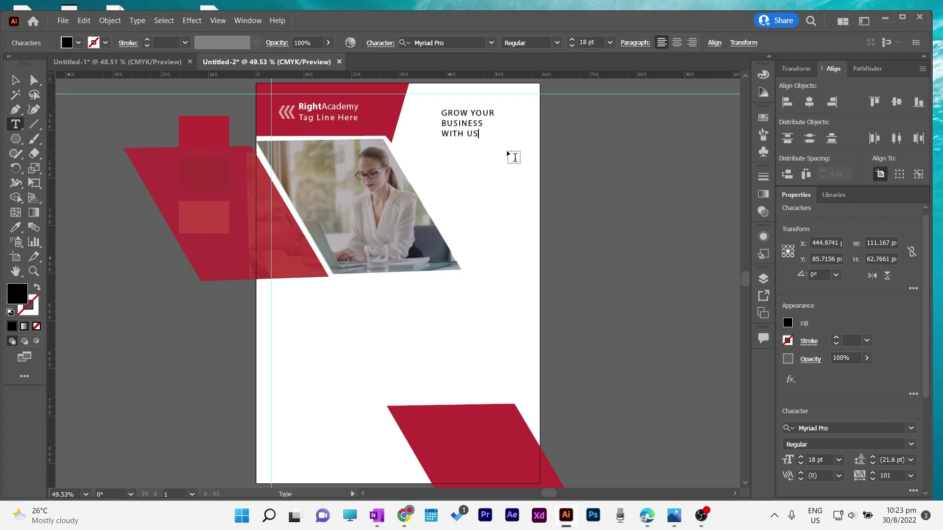
key(Escape)
drag(466, 130, 478, 133)
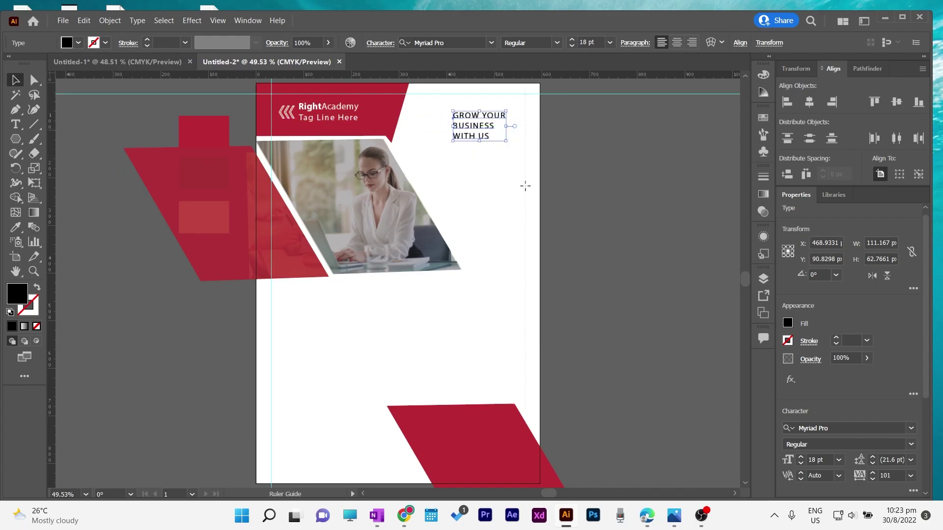
Add a vertical guide near the page's right edge and a horizontal guide near its bottom edge.
drag(523, 187, 524, 187)
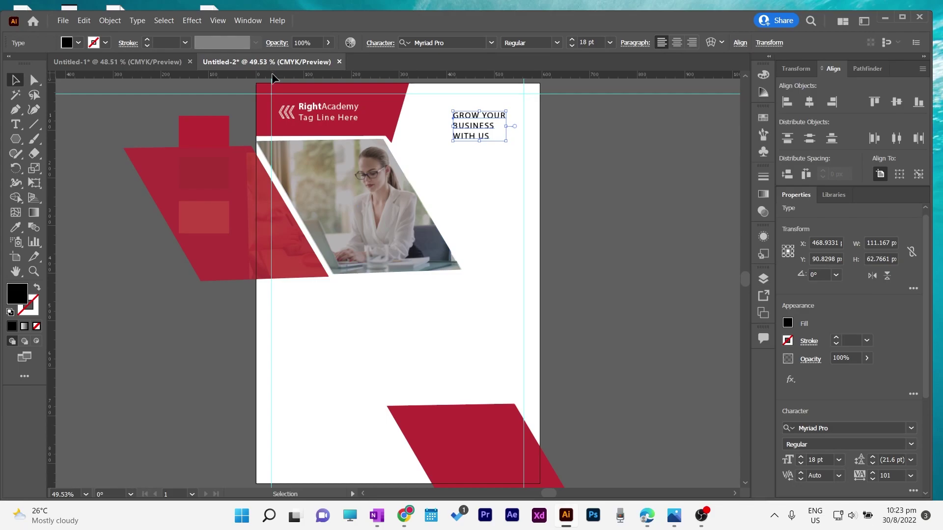
drag(298, 469, 298, 470)
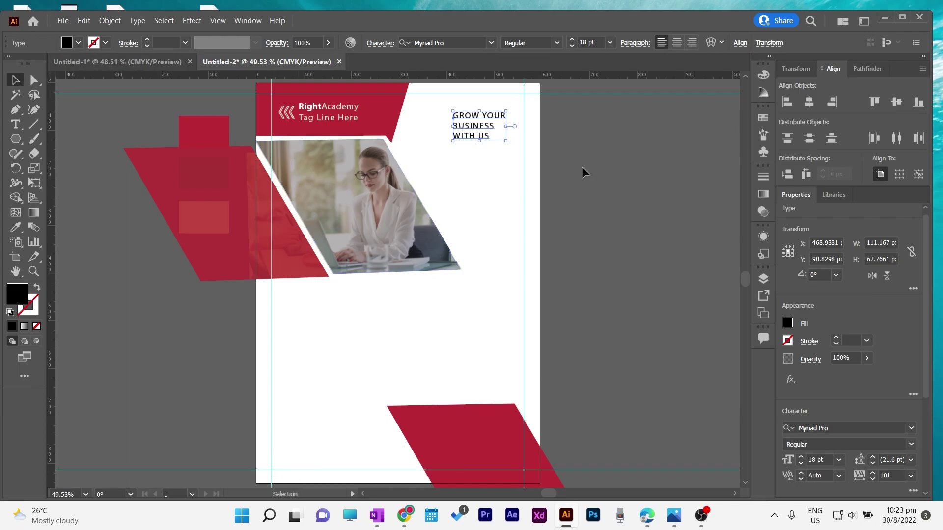
Format the "GROW YOUR BUSINESS WITH US" heading as Bold, 41 pt with tracking 0, and fit it beside the header.
click(555, 42)
click(546, 70)
click(610, 43)
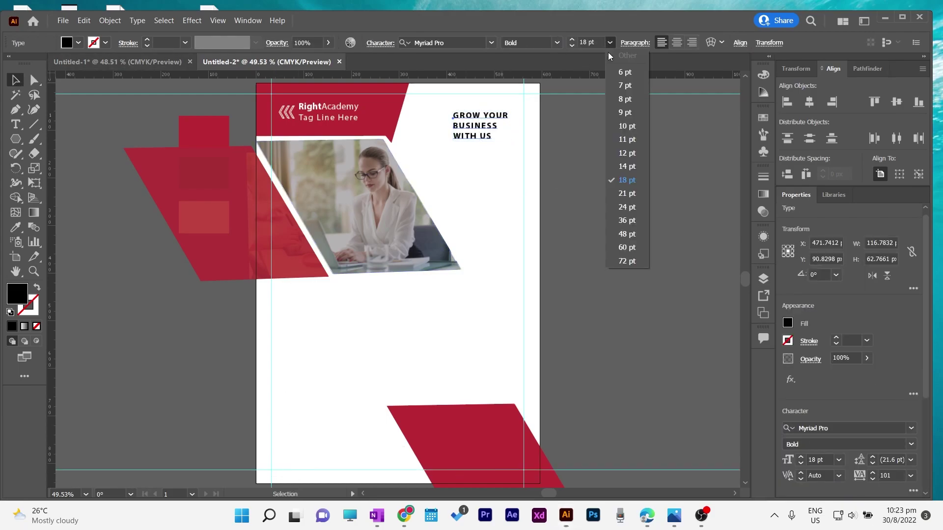
click(635, 239)
click(911, 476)
click(890, 436)
drag(500, 120, 462, 120)
scroll(575, 46, down, 7)
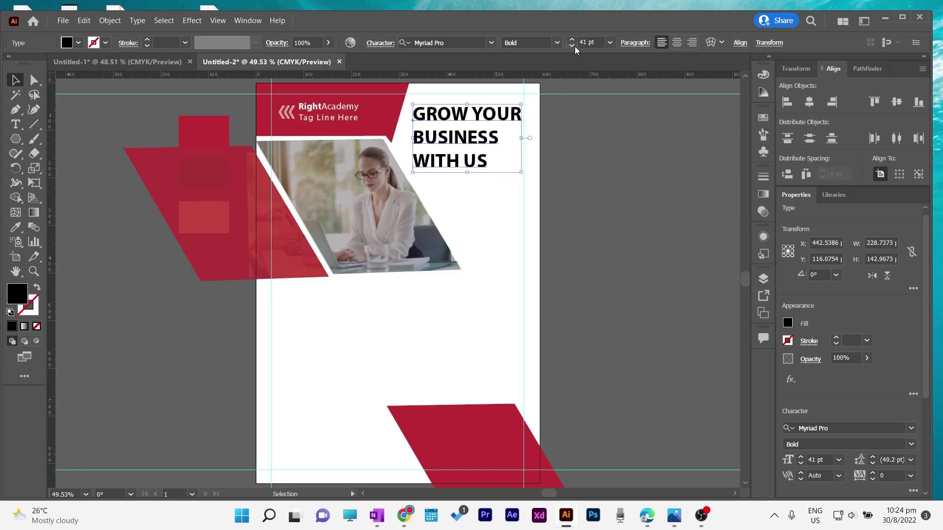
Centre-align the heading's lines and reposition it between the header and the right margin guide.
scroll(829, 493, down, 3)
click(809, 380)
drag(411, 125, 468, 123)
Add a second horizontal guide near the heading's top, unlock the guides and move it to about Y 42 px.
drag(520, 82, 515, 101)
click(558, 104)
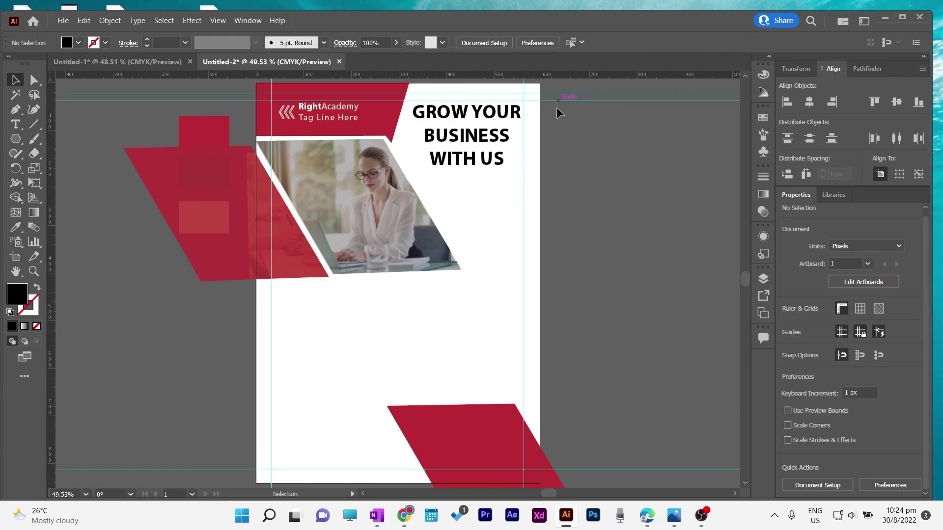
right_click(247, 101)
click(281, 229)
drag(237, 100, 239, 104)
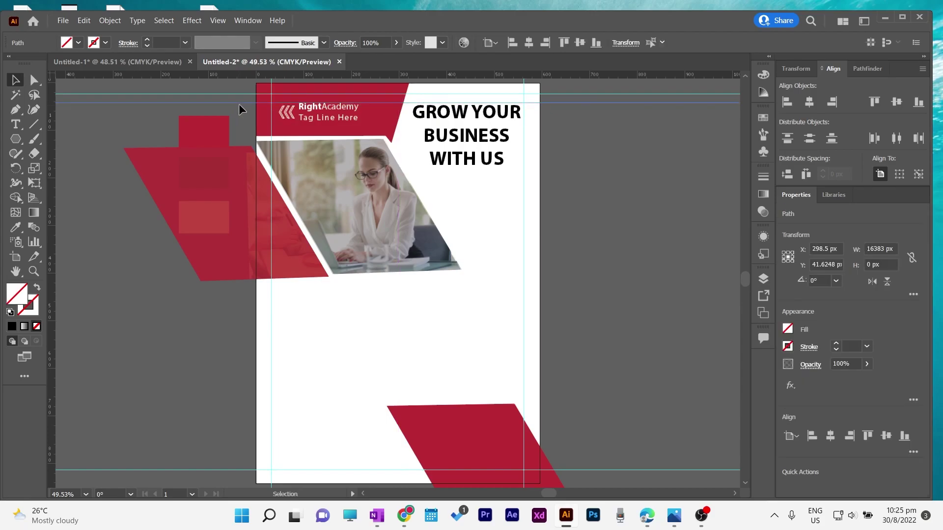
click(660, 202)
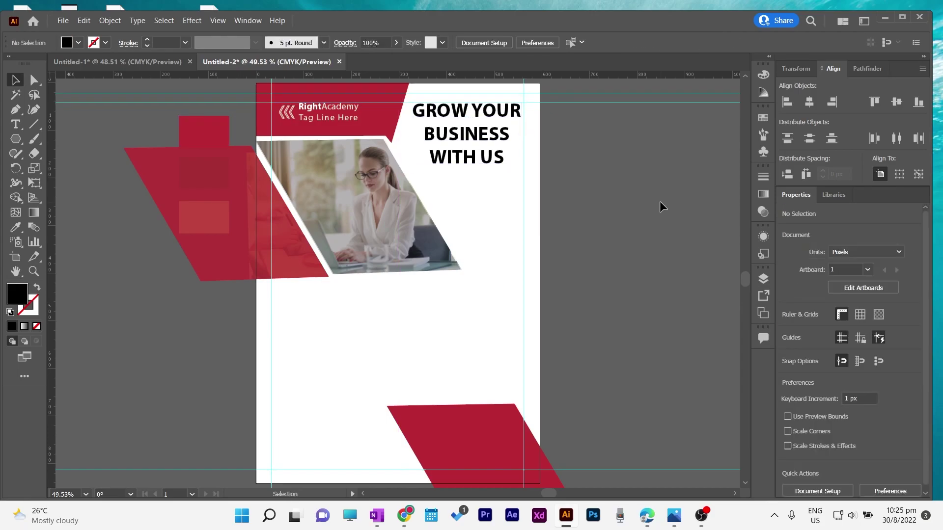
Recolour the words "GROW YOUR" in the heading with the red sampled from the slanted parallelogram.
double_click(500, 123)
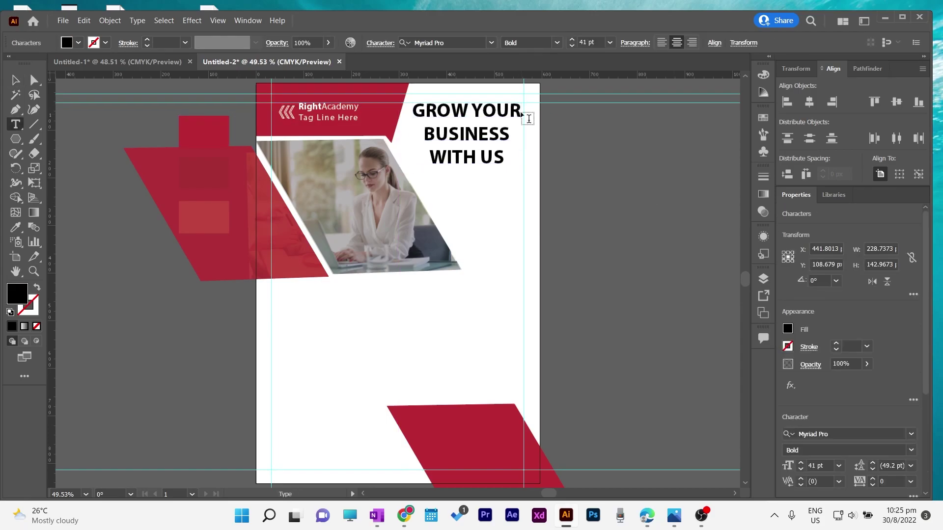
drag(524, 114, 410, 111)
click(15, 227)
click(160, 171)
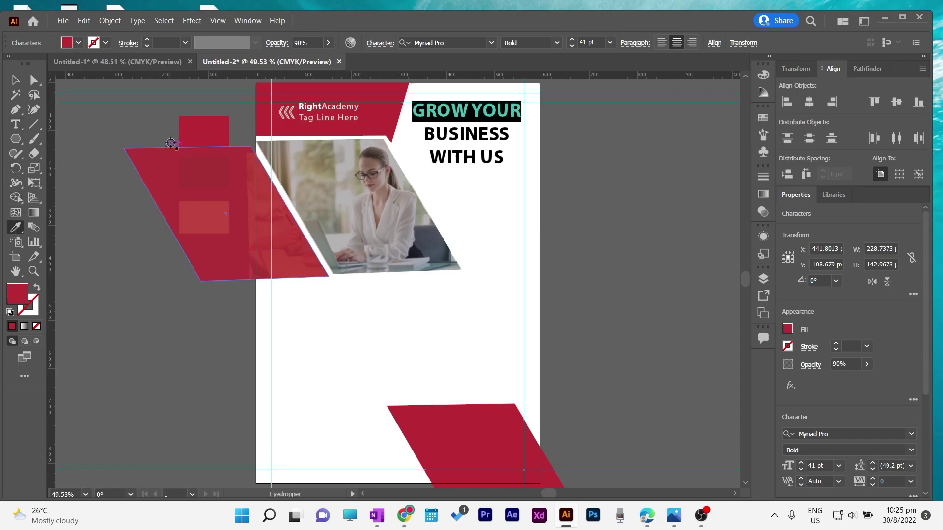
click(15, 80)
click(584, 192)
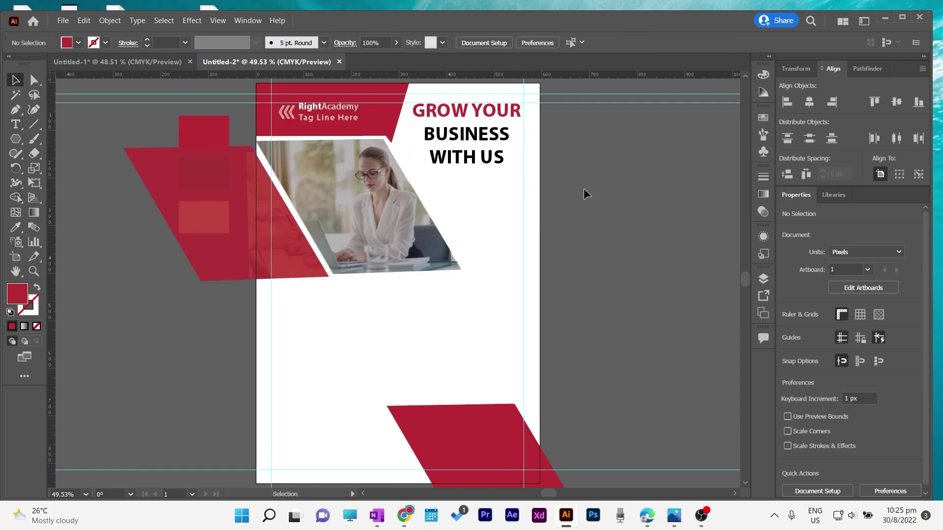
Draw a horizontal line about 57 px long below the heading's word "US", with a red stroke and no fill.
key(backslash)
click(486, 174)
key(Escape)
drag(481, 173, 509, 173)
click(12, 326)
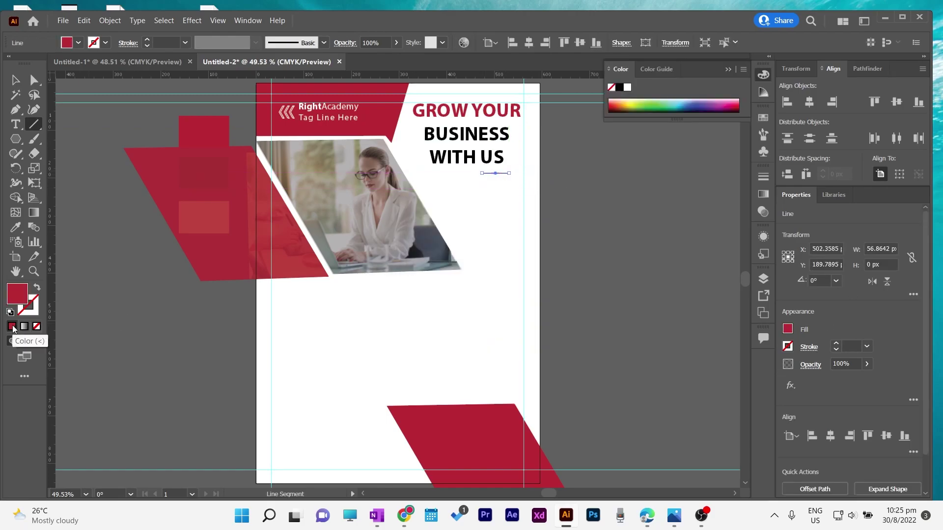
click(37, 289)
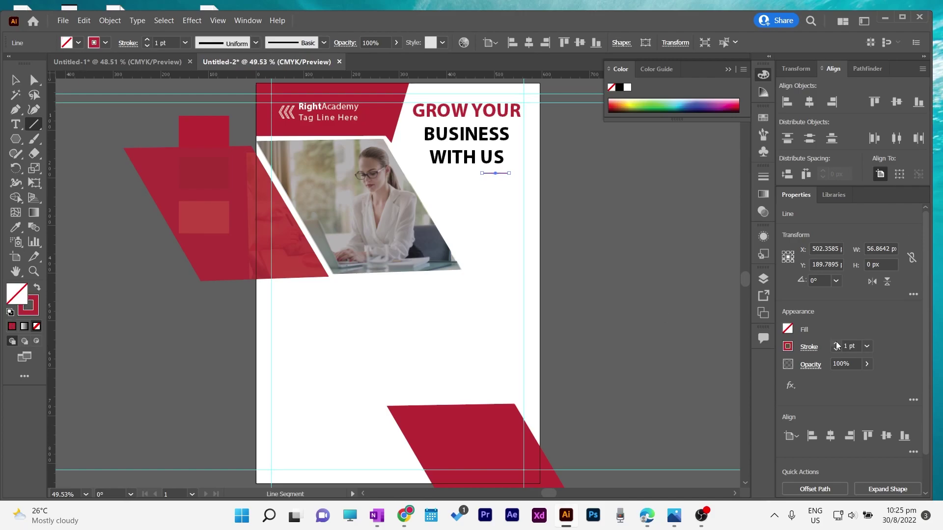
Set the line's stroke weight to 2 pt and move it up 10 px, closer to the word "US".
click(728, 70)
key(v)
click(519, 202)
click(507, 173)
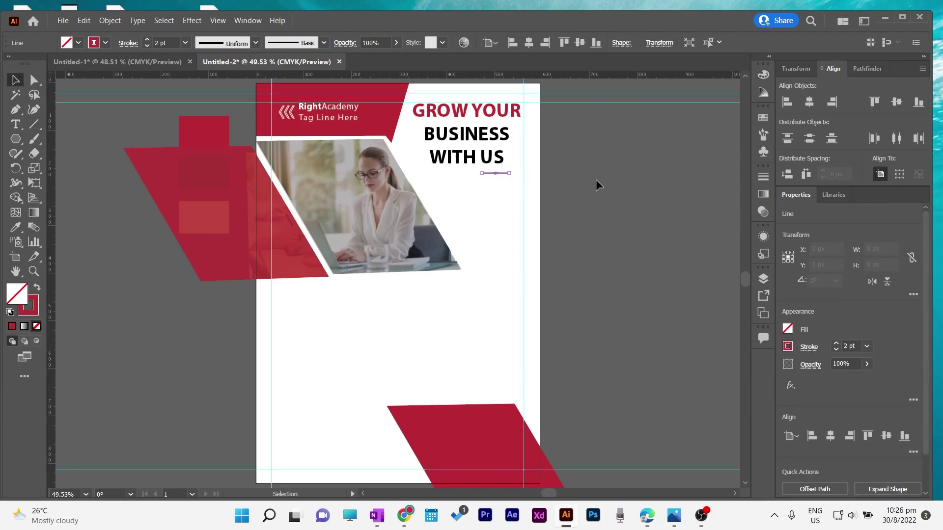
key(shift+Up)
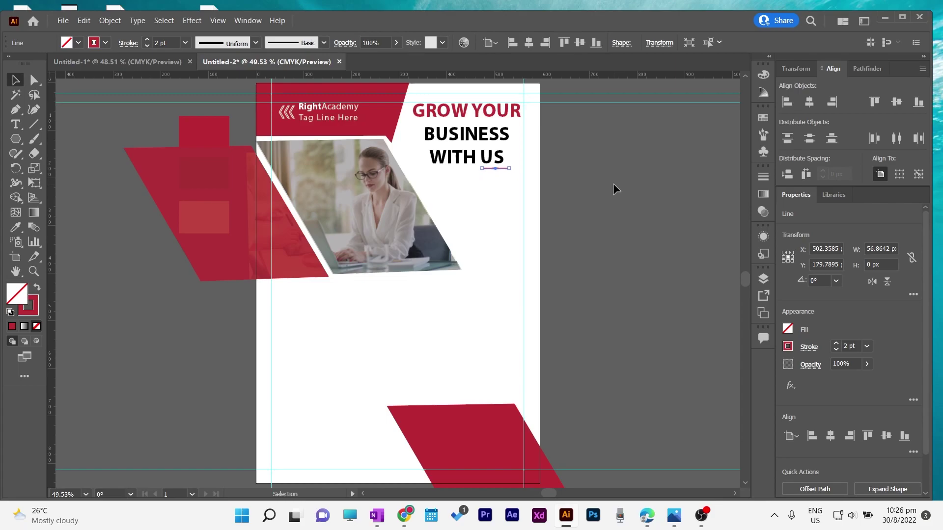
click(612, 200)
Enlarge the heading to 42 pt, nudge it right 3 px and shift the red underline slightly down.
click(474, 111)
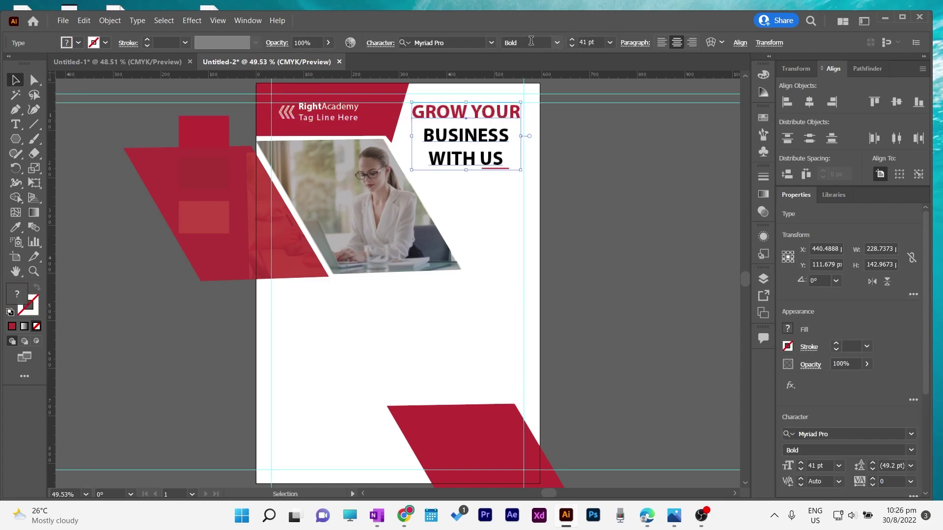
click(573, 40)
key(Right)
key(Right)
key(Right)
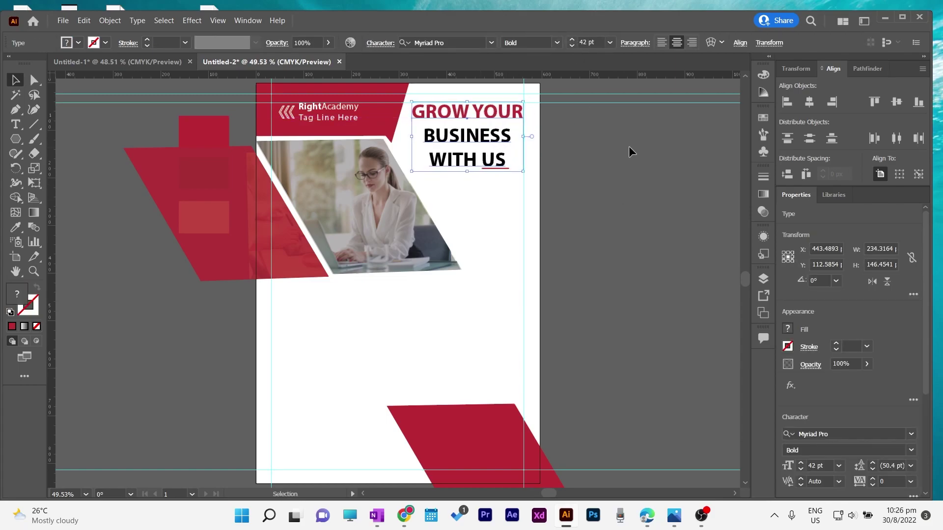
click(629, 146)
click(498, 170)
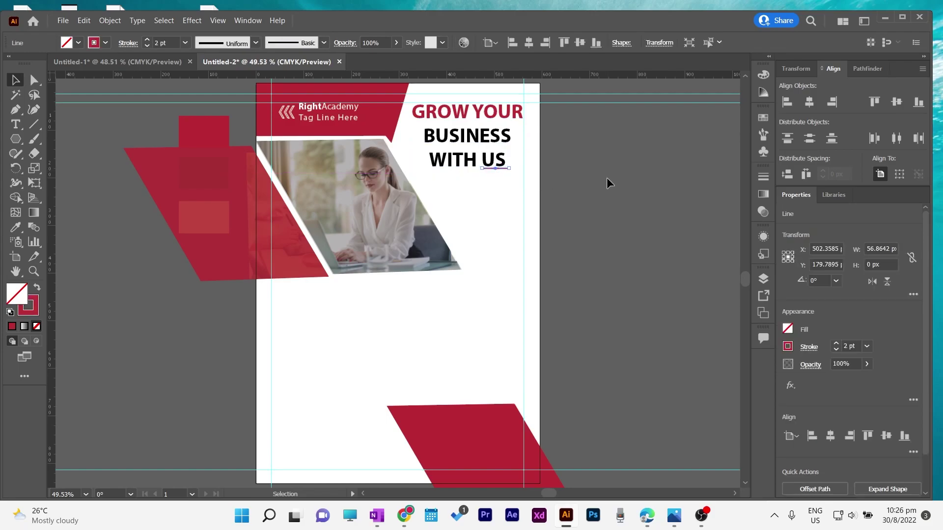
click(629, 181)
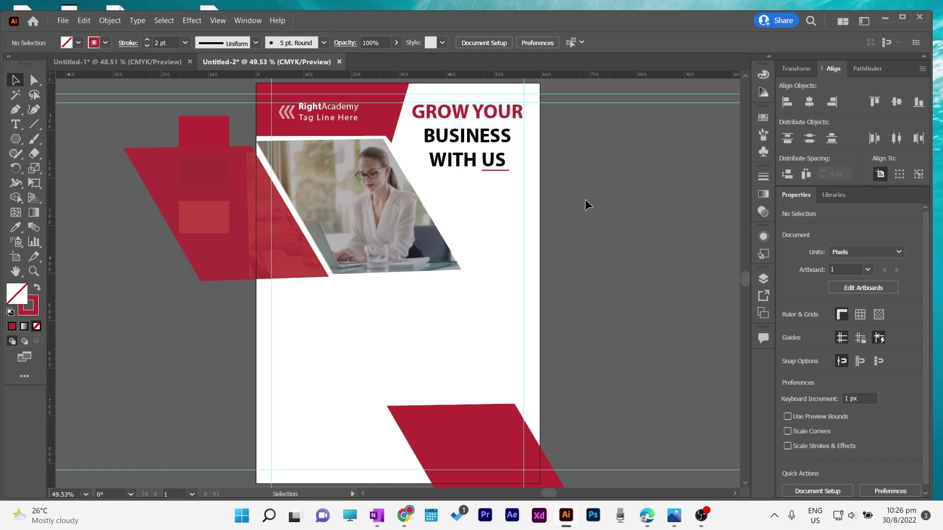
Add a 9 pt placeholder text frame below the heading and fit it to about 232 px wide, ending at the right margin guide.
key(t)
drag(429, 178, 715, 352)
click(15, 80)
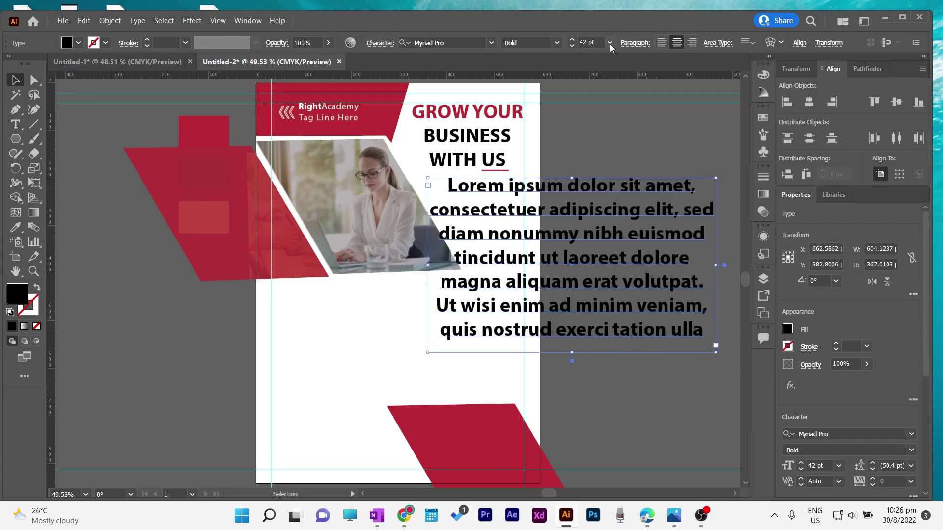
click(609, 42)
click(627, 113)
drag(598, 183, 582, 177)
drag(700, 261, 522, 260)
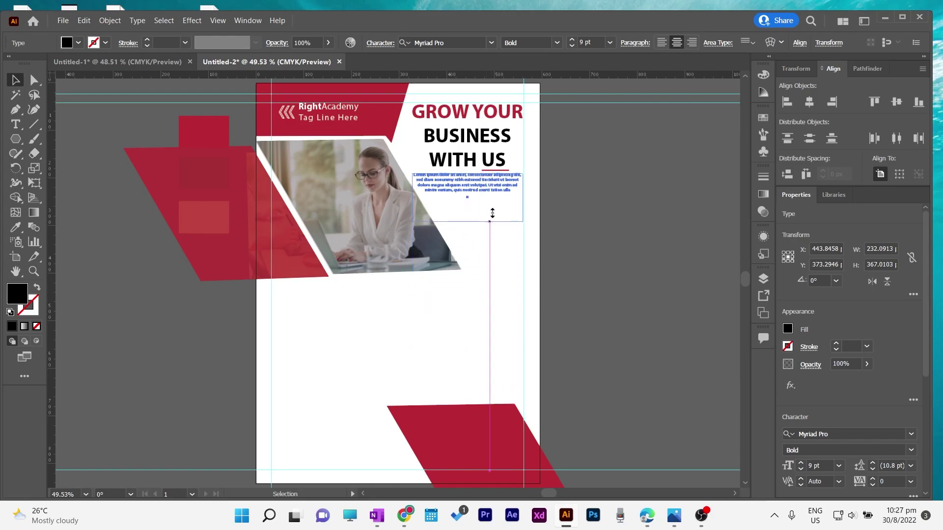
click(545, 215)
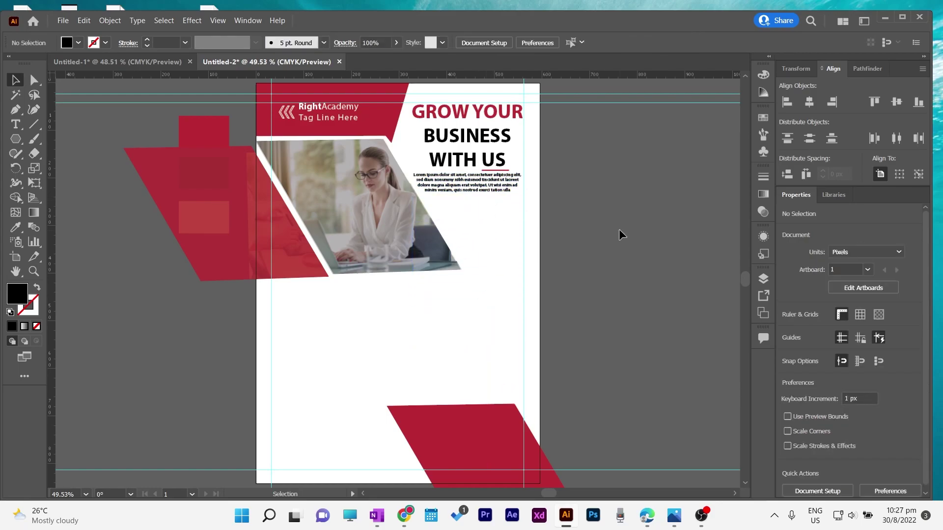
Move the placeholder paragraph down to leave a gap below the underline and right-align its text.
key(ctrl+equal)
key(ctrl+equal)
key(ctrl+equal)
drag(606, 141, 378, 391)
click(437, 266)
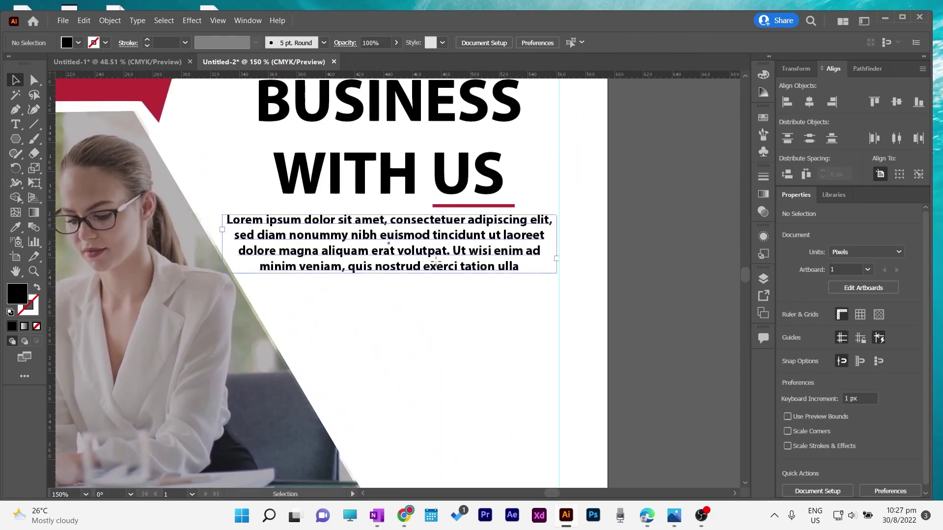
drag(442, 242, 444, 260)
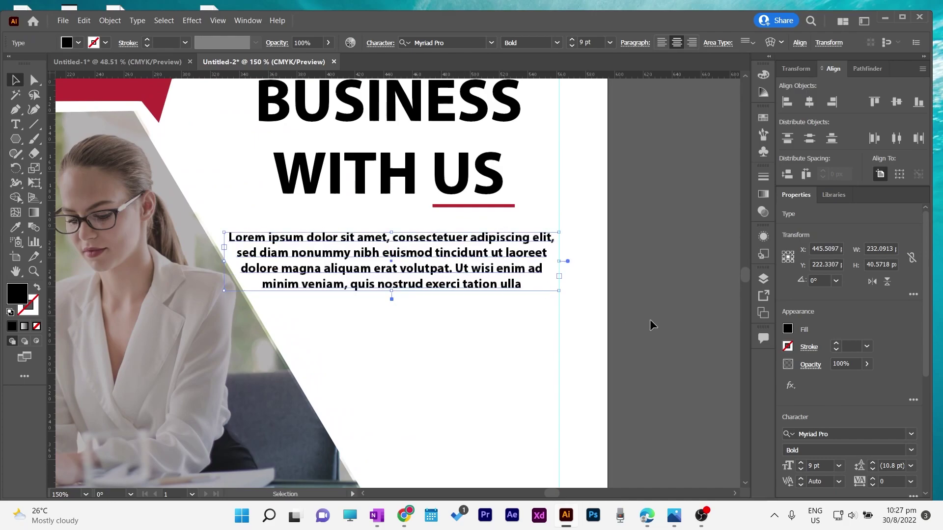
scroll(840, 419, down, 5)
click(829, 331)
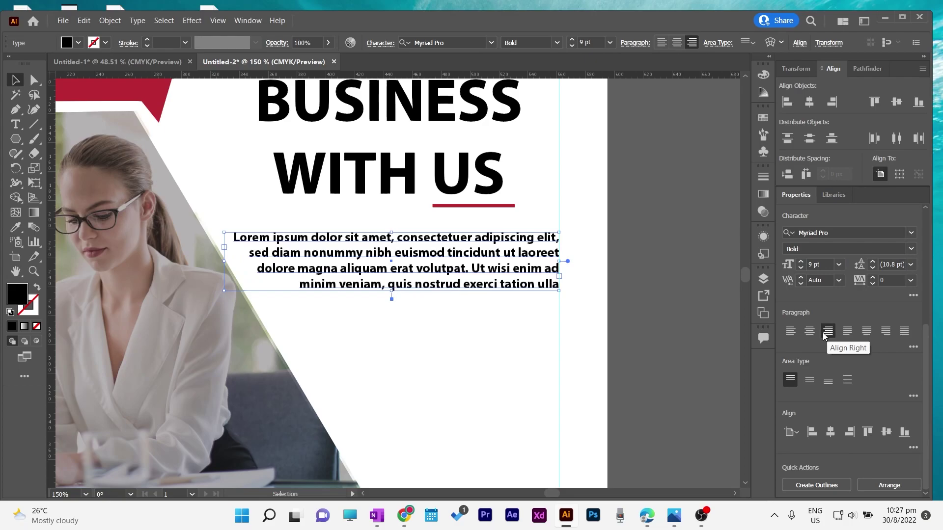
click(635, 305)
Right-align the heading at the right margin guide and fit the red underline beneath the word "US".
scroll(635, 304, up, 4)
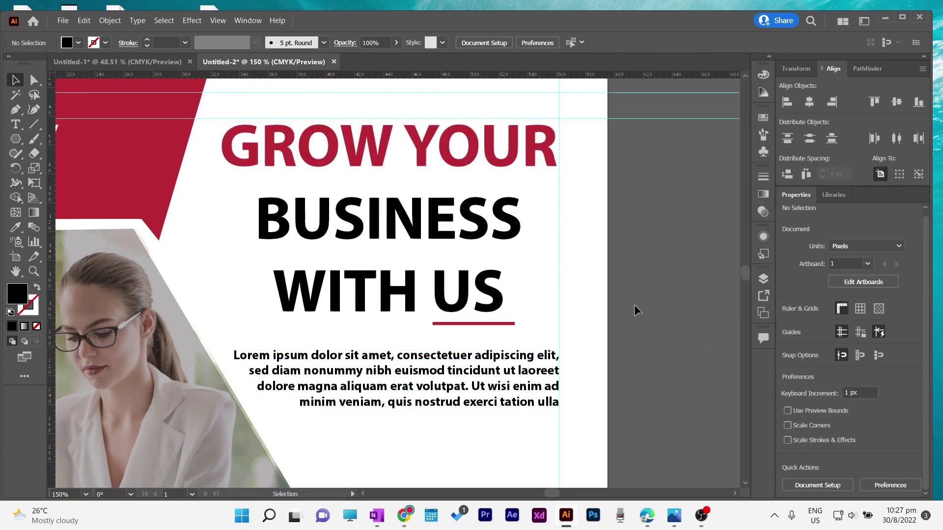
click(443, 228)
mouse_move(442, 227)
mouse_down()
mouse_move(284, 226)
mouse_move(457, 224)
mouse_up()
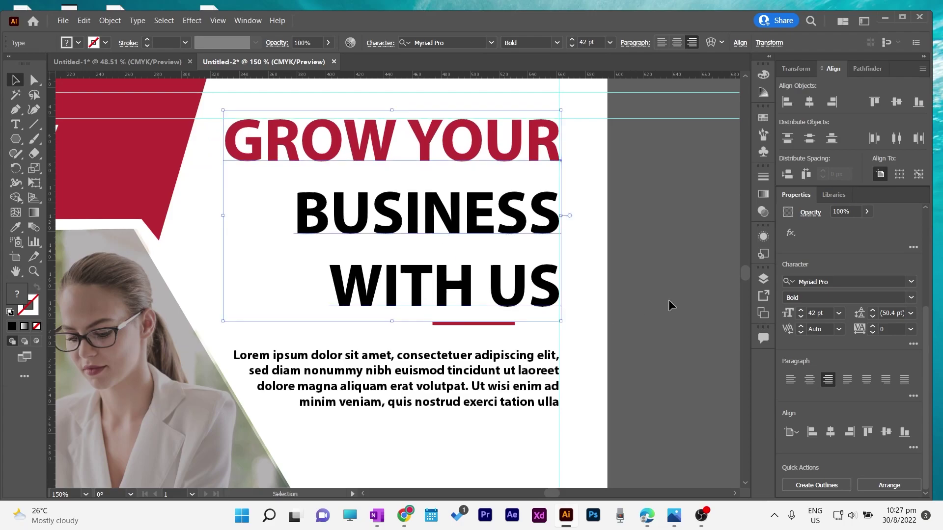
click(668, 305)
drag(471, 326, 494, 317)
click(664, 354)
Format the placeholder paragraph as Regular, 8 pt and narrow its frame to clear the photo's slanted edge.
scroll(663, 354, down, 4)
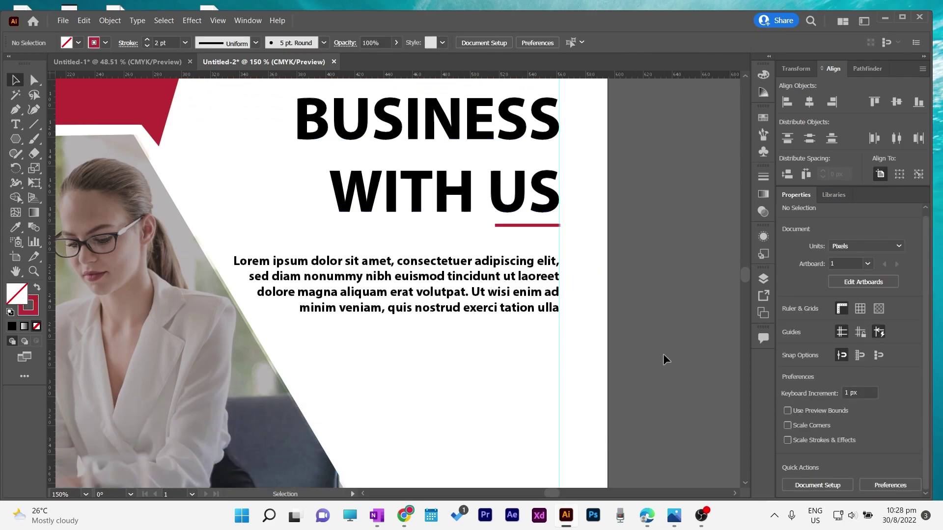
click(528, 285)
click(557, 42)
click(516, 69)
click(572, 46)
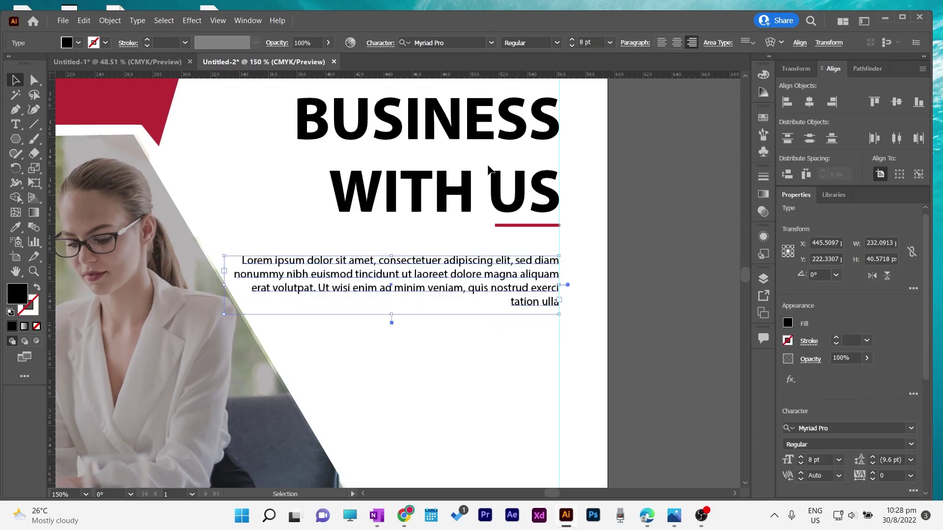
drag(224, 285, 246, 283)
click(645, 266)
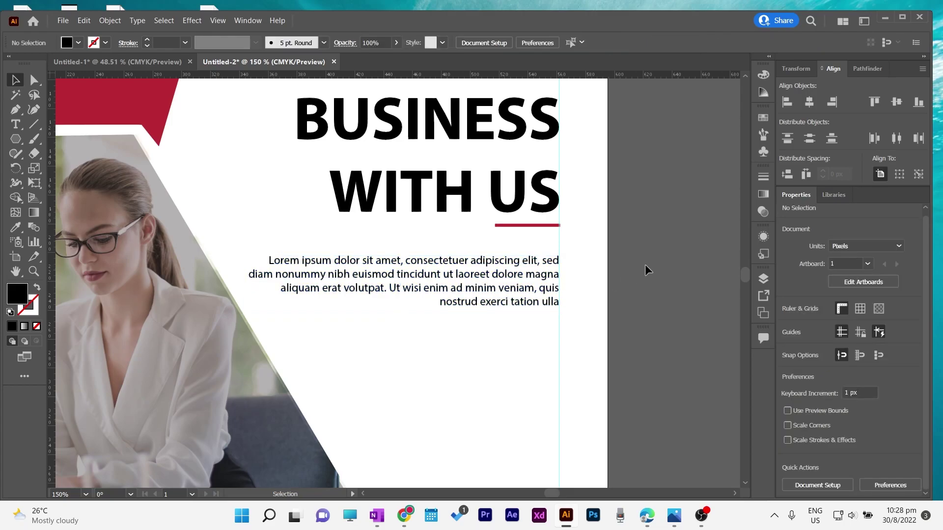
Draw a red rectangle about 181 by 36 px below the paragraph and slant its left end by moving the lower-left corner to about X 403 px.
scroll(645, 268, down, 3)
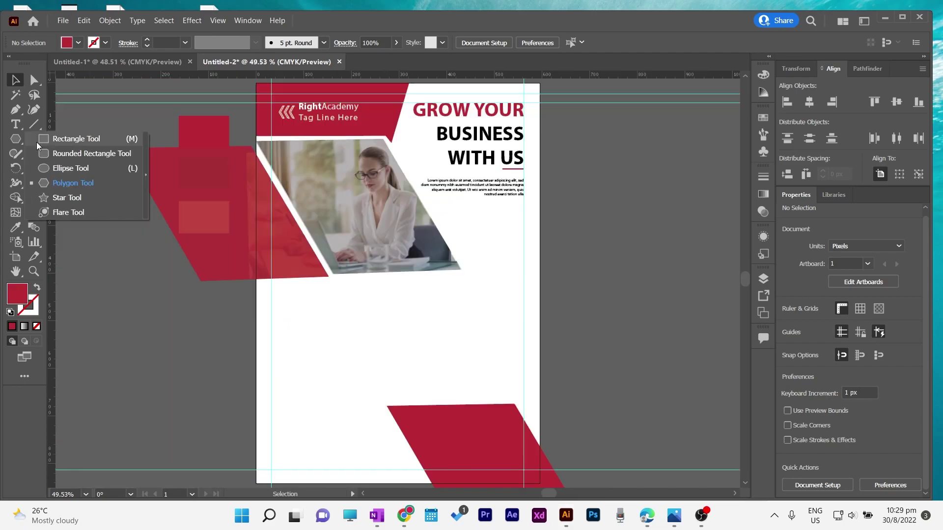
click(74, 200)
mouse_move(440, 205)
mouse_down()
mouse_move(524, 222)
mouse_move(435, 213)
mouse_move(448, 221)
mouse_up()
click(18, 82)
click(34, 80)
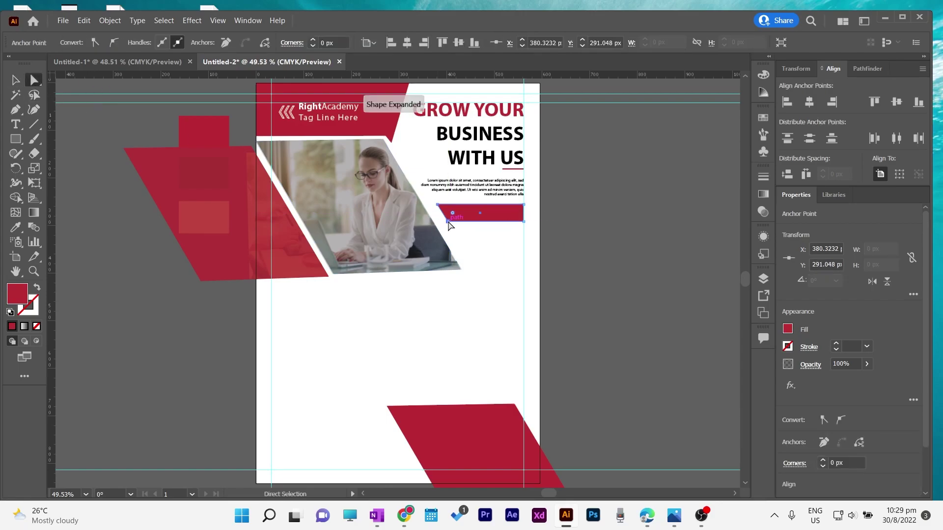
key(ctrl+plus)
key(ctrl+plus)
key(ctrl+plus)
key(ctrl+plus)
key(ctrl+0)
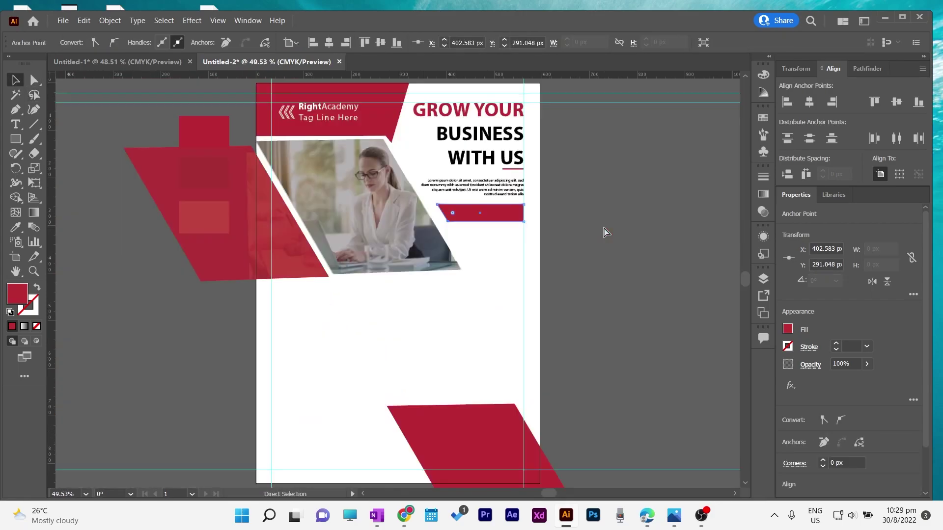
Move the three colour swatch rectangles from the red parallelogram to the empty area right of the page.
drag(197, 202, 191, 276)
click(198, 173)
click(204, 138)
click(205, 177)
shift+click(204, 137)
shift+click(205, 213)
drag(204, 174, 610, 196)
drag(213, 279, 219, 202)
Recolour the slanted banner below the paragraph with the dark grey sampled from the middle swatch.
click(470, 218)
key(i)
click(607, 192)
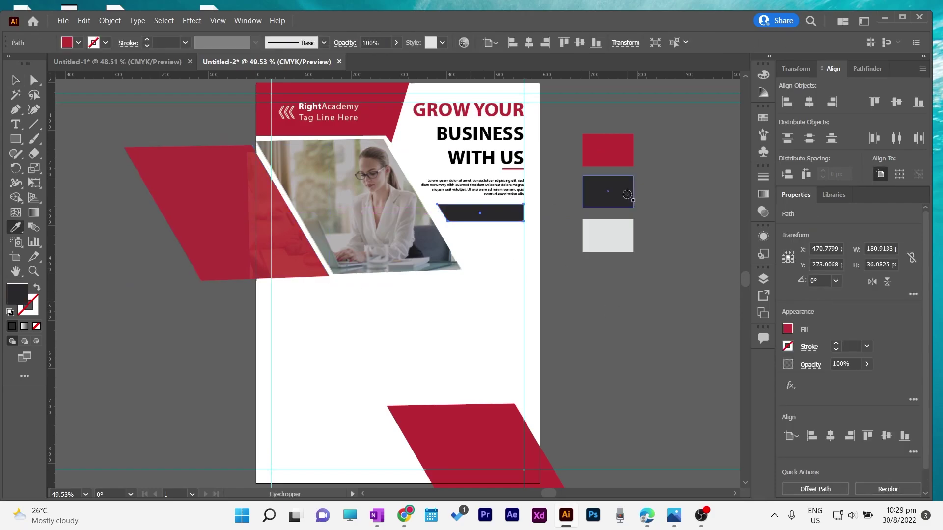
click(16, 80)
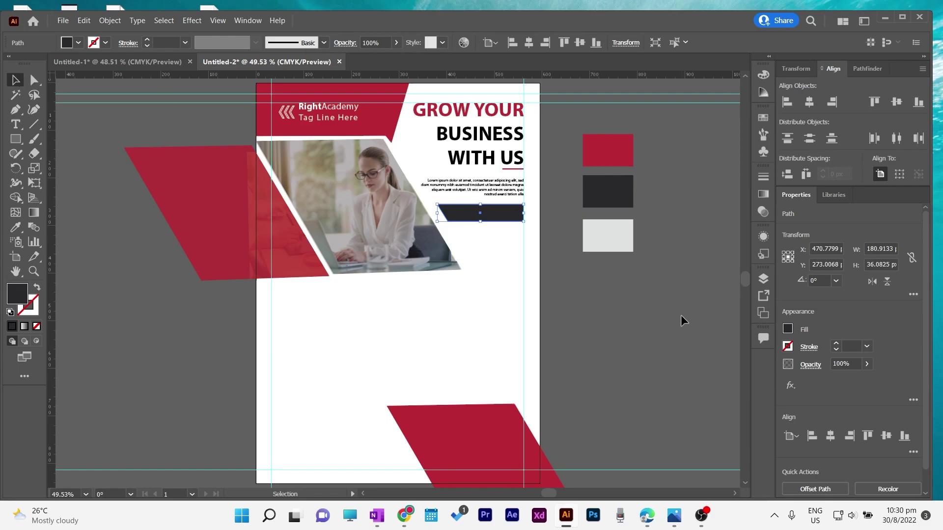
click(15, 124)
click(583, 286)
text(www)
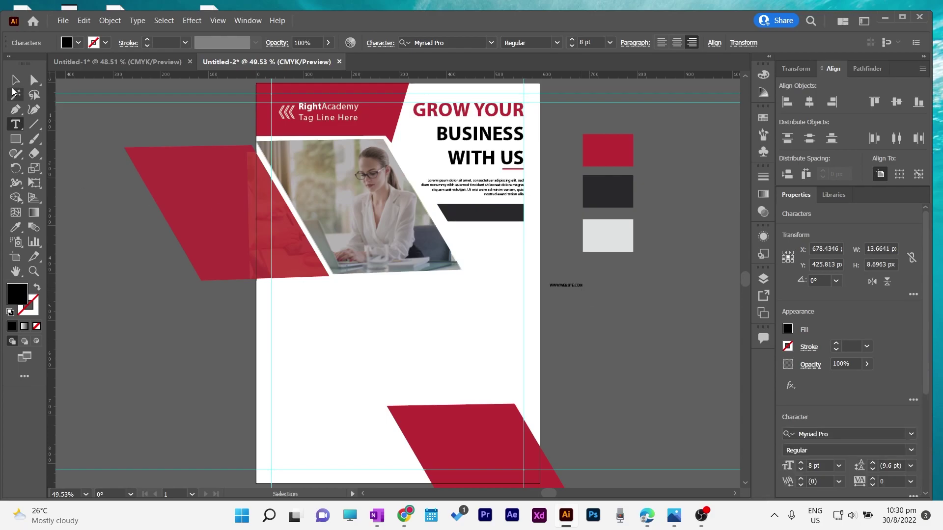
click(15, 80)
click(788, 329)
click(676, 371)
Place the website text on the dark grey banner and enlarge it to 18 pt.
click(578, 286)
drag(576, 286, 497, 213)
click(572, 40)
click(572, 40)
click(572, 40)
click(572, 39)
click(571, 39)
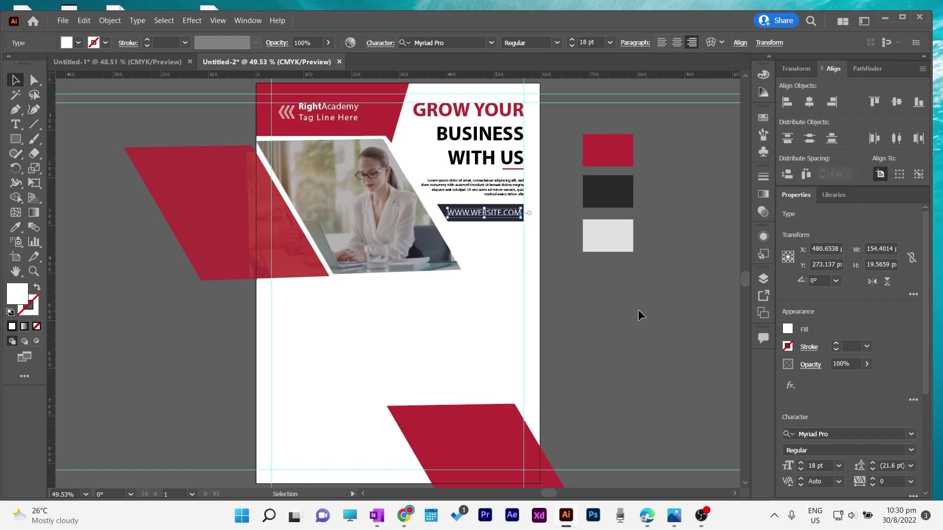
click(638, 311)
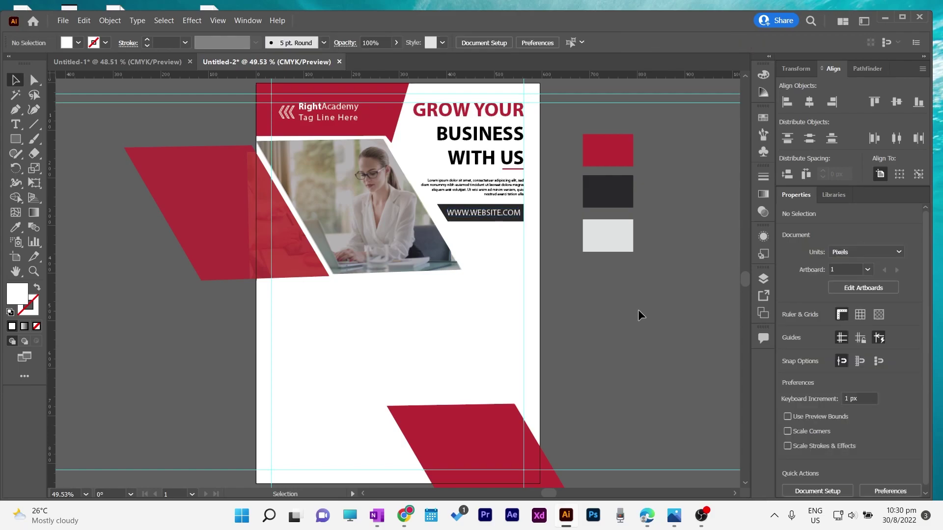
Reduce the website text's font size slightly so it sits with more room inside the banner.
click(482, 216)
key(ctrl+shift+comma)
click(661, 145)
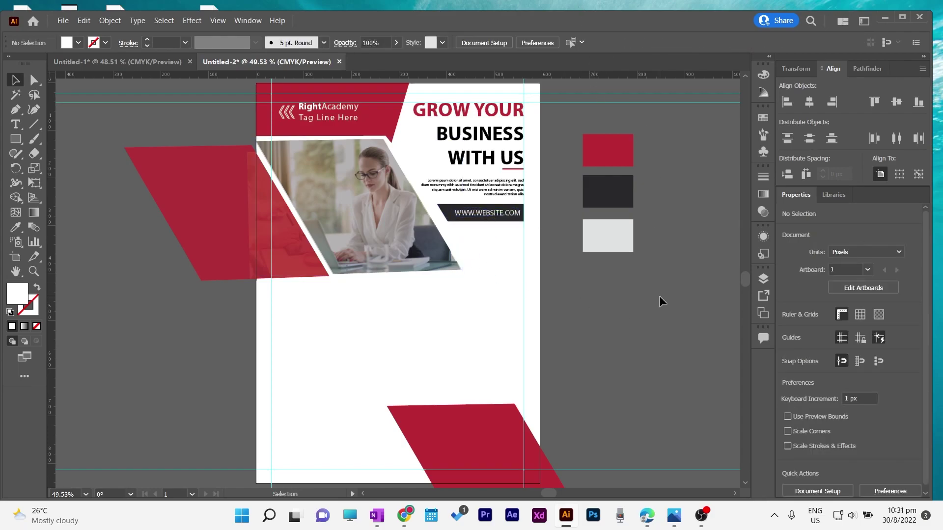
Draw a narrow dark grey rectangle below the banner, rotate it 30° and place it along the photo's slanted right edge.
click(443, 210)
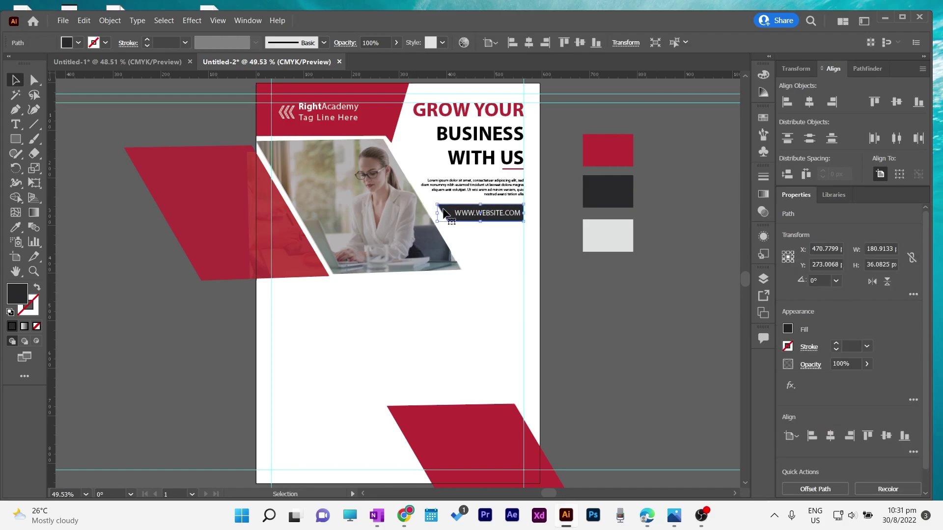
key(m)
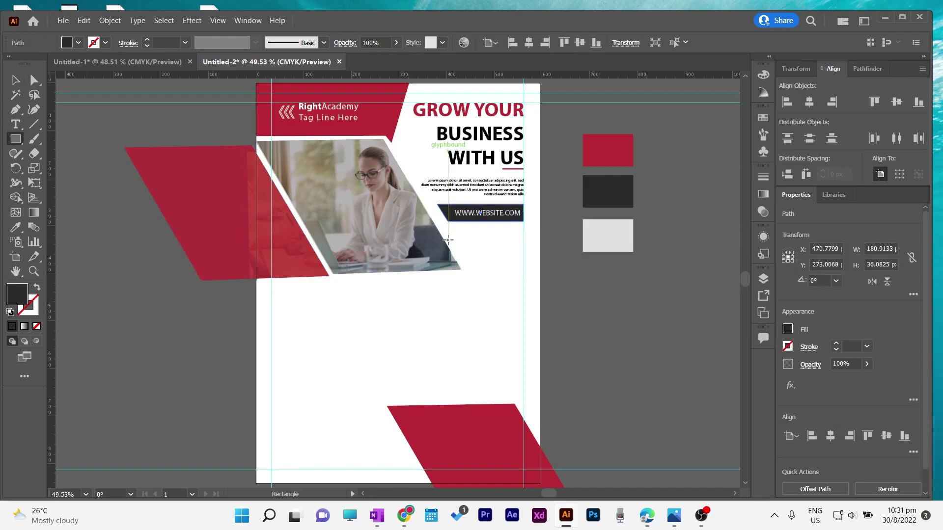
drag(449, 229, 469, 291)
drag(462, 300, 483, 298)
key(v)
drag(456, 266, 471, 263)
click(578, 293)
Shrink the tilted dark grey bar to about 65 by 92 px overall and fit it between the banner and the photo's lower corner.
key(ctrl+plus)
key(ctrl+plus)
key(ctrl+plus)
key(ctrl+plus)
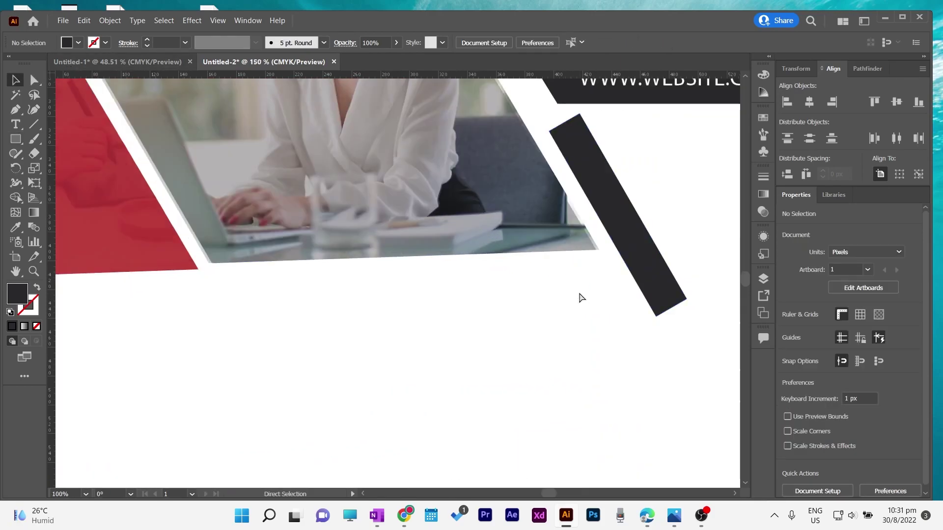
drag(581, 299, 451, 371)
click(490, 293)
drag(541, 381, 511, 320)
drag(486, 240, 482, 252)
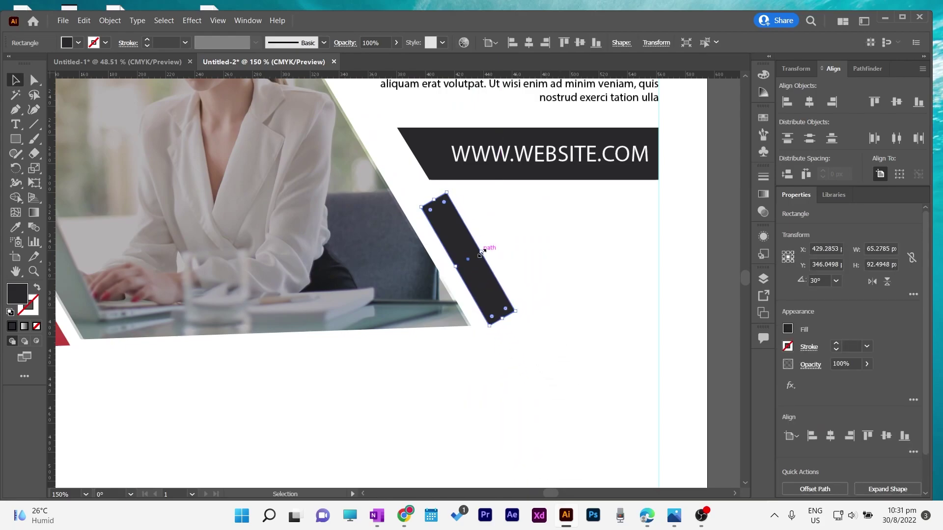
Reshape the tilted dark grey bar's upper and lower ends so they run nearly horizontal.
key(a)
drag(416, 204, 411, 197)
drag(520, 314, 524, 319)
key(v)
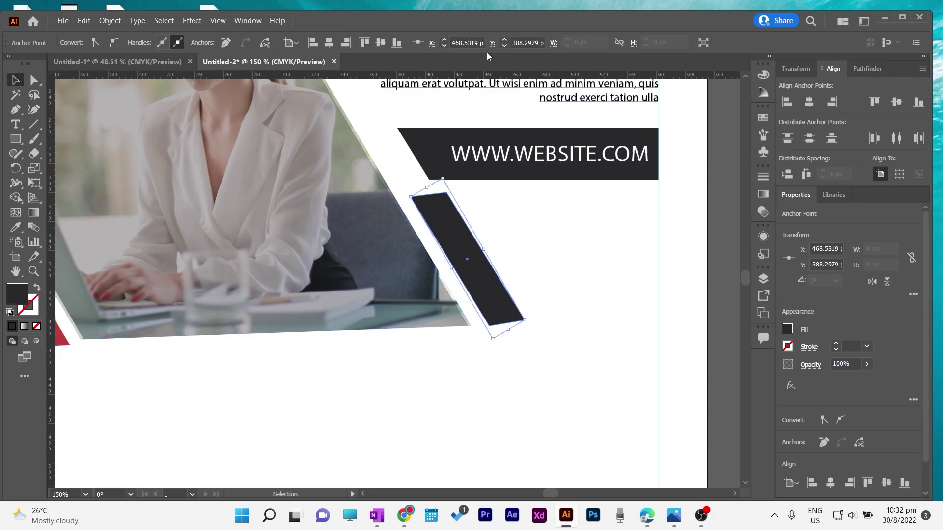
Try to lower the tilted bar's opacity.
click(867, 364)
drag(867, 380, 828, 382)
click(724, 285)
Recolour the tilted bar beside the photo with the light grey of the sample swatch.
key(ctrl+0)
click(460, 248)
key(i)
click(610, 241)
click(15, 80)
click(595, 334)
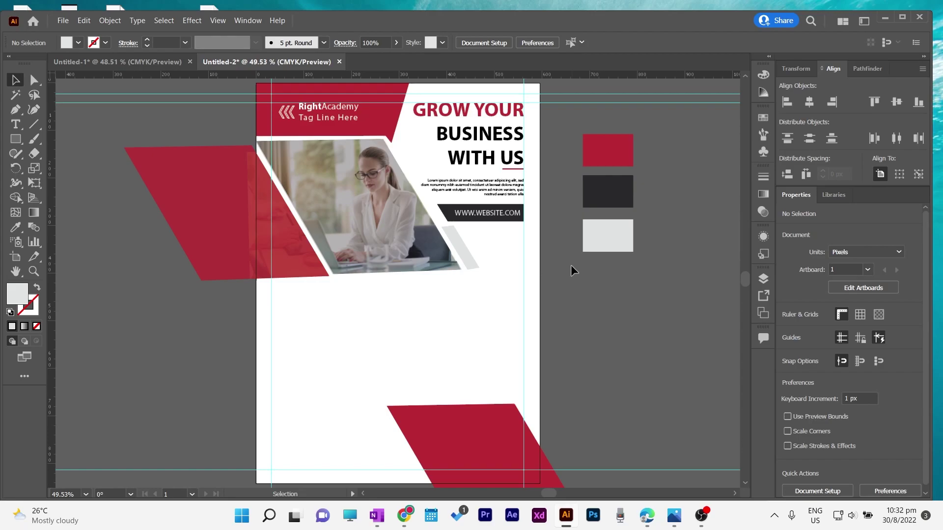
Draw a rectangle about 282 by 40 px just below the photo.
click(15, 139)
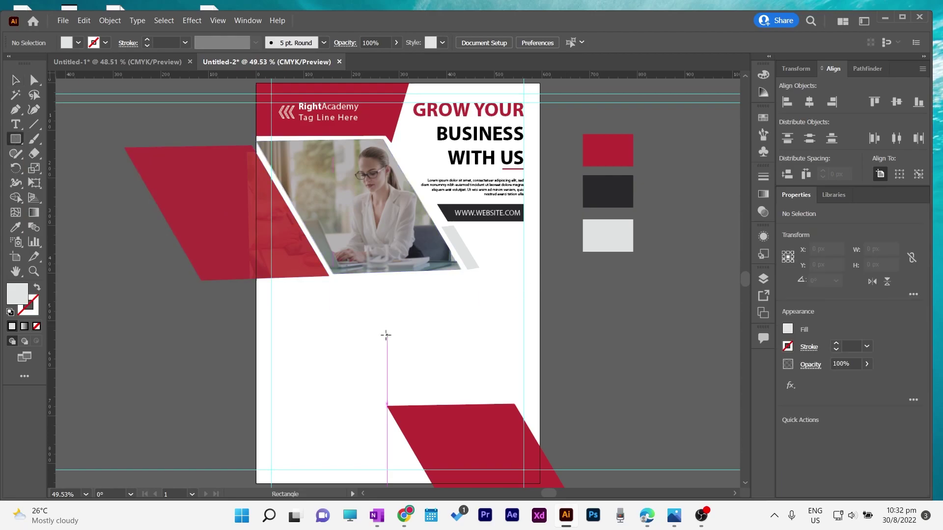
drag(337, 286, 473, 305)
key(v)
Copy the tilted light grey bar and fit it along the slanted left edge of the lower red parallelogram.
click(464, 248)
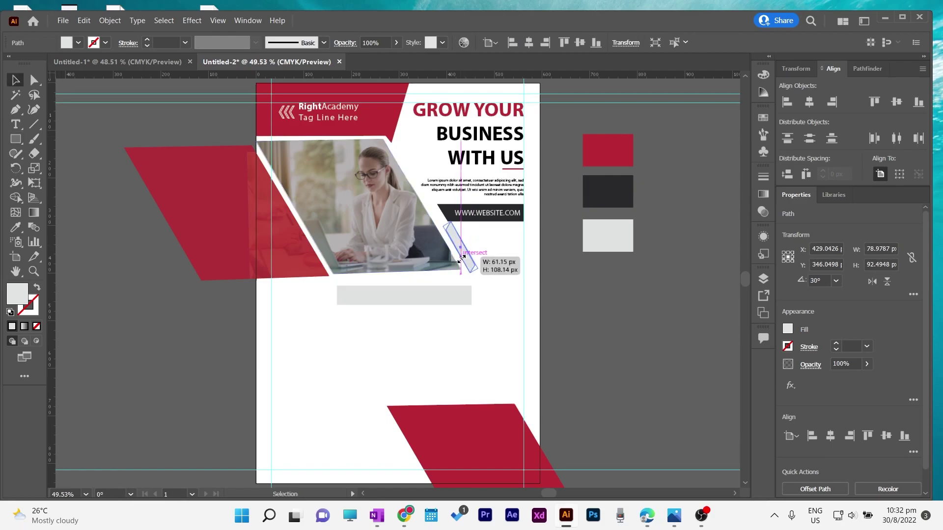
drag(470, 264, 417, 478)
drag(395, 442, 387, 431)
drag(414, 472, 403, 473)
click(604, 390)
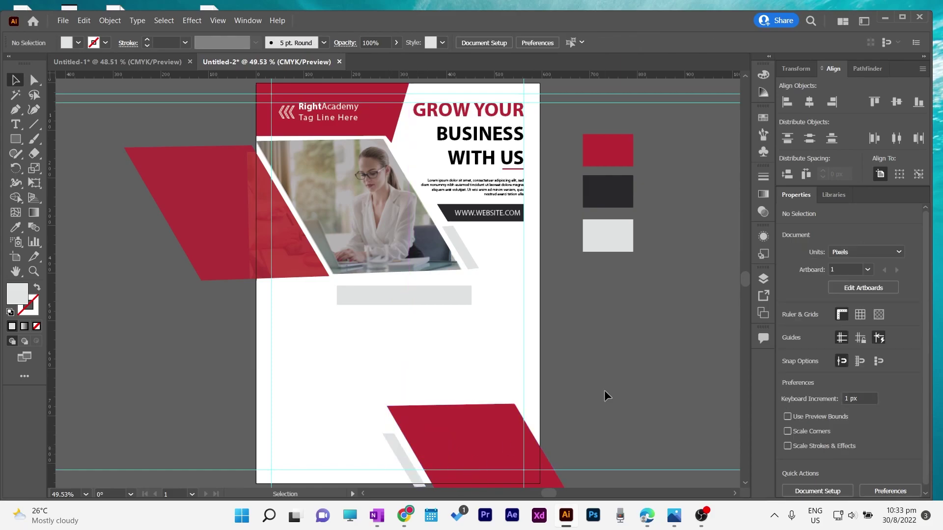
Fill the rectangle below the photo with the website banner's dark grey.
click(440, 295)
key(i)
click(450, 213)
click(17, 86)
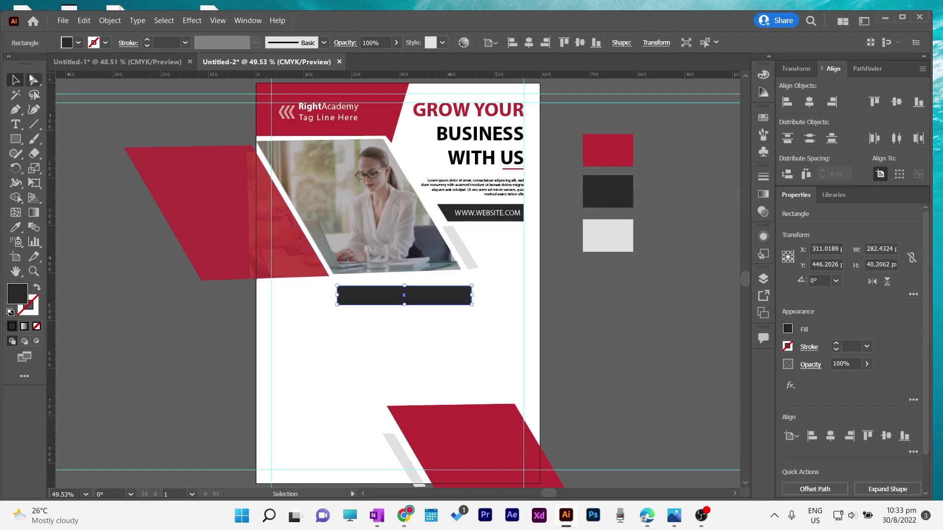
Slant both ends of the dark grey rectangle into a parallelogram about 304 px wide and move it closer to the photo.
click(32, 79)
drag(337, 304, 327, 305)
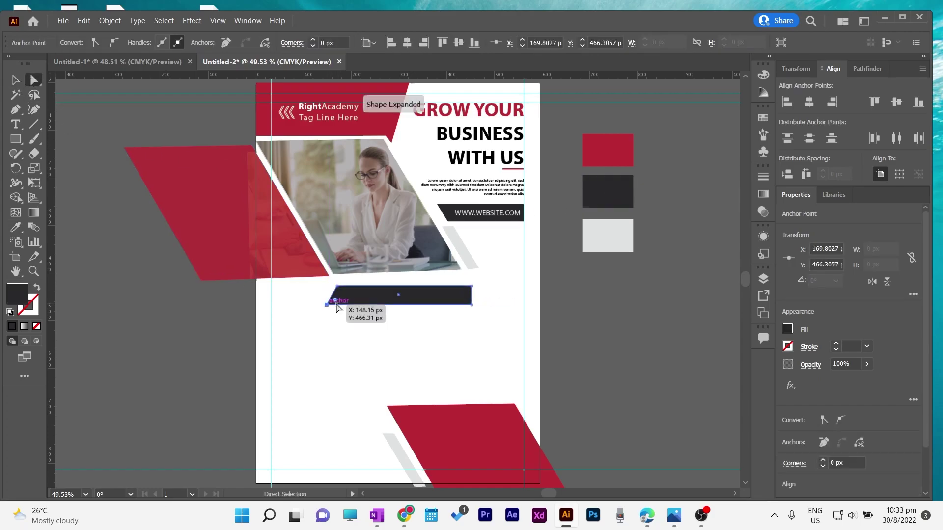
drag(472, 305, 428, 291)
click(18, 82)
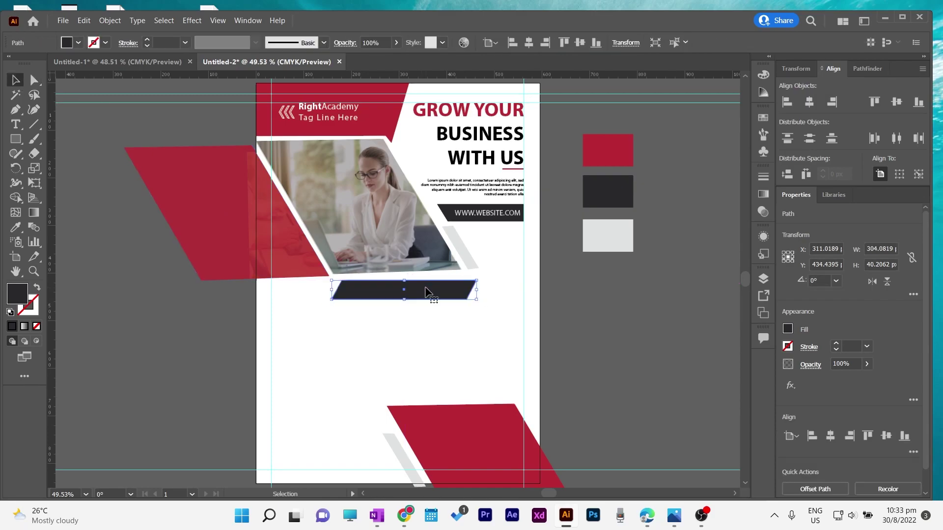
click(570, 292)
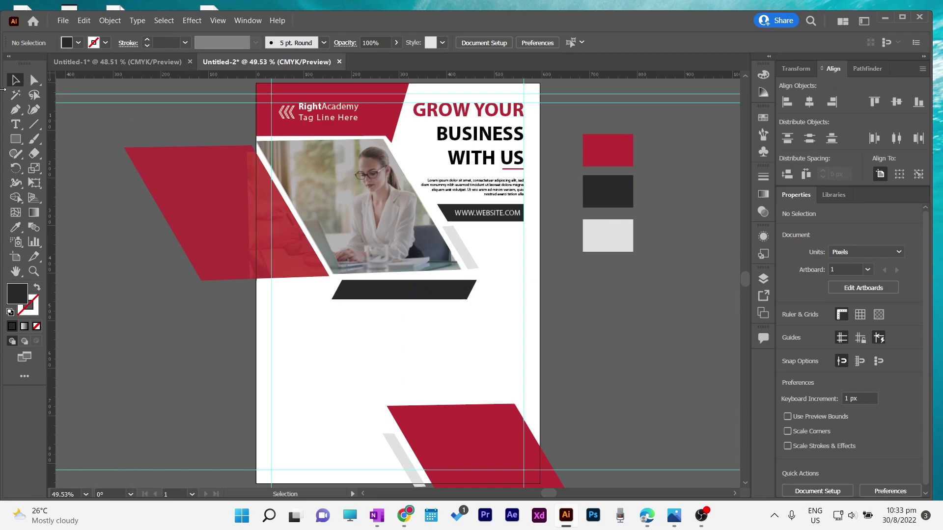
Add the text "OUR BEST SERVICES" in white and place it on the slanted dark grey banner.
click(16, 124)
click(410, 287)
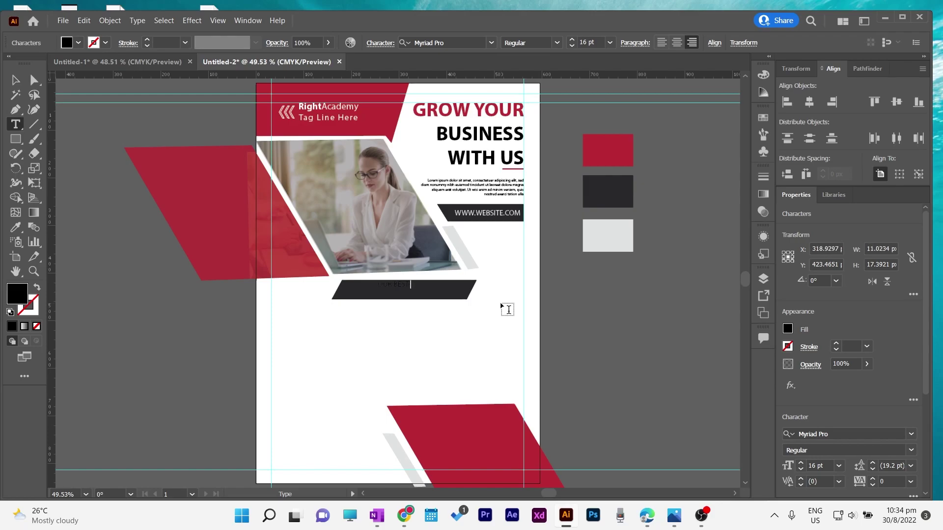
key(Escape)
click(788, 329)
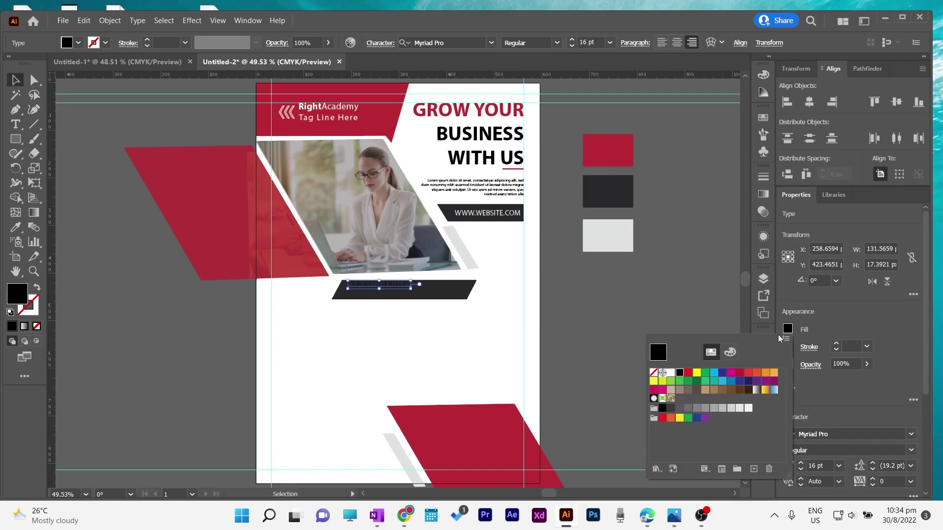
click(669, 375)
drag(397, 286, 426, 289)
key(Down)
key(Down)
key(Down)
key(Down)
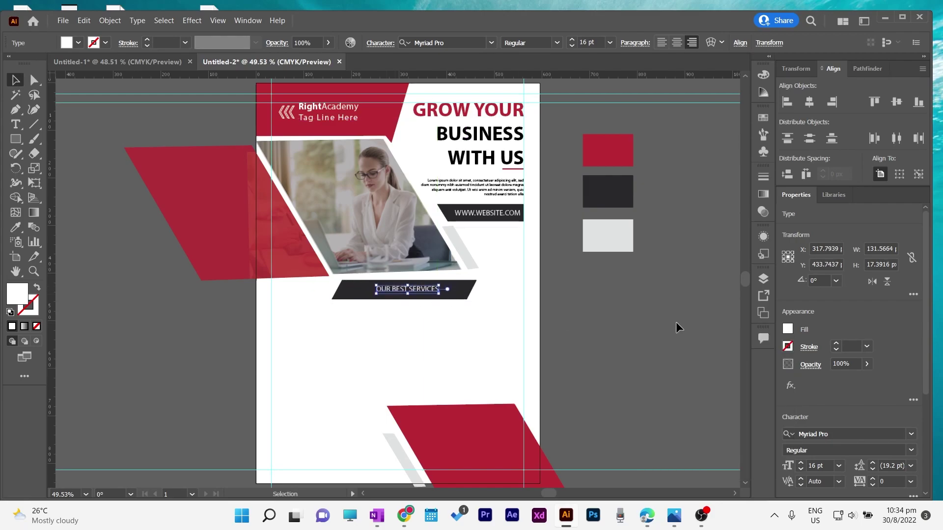
Set the "OUR BEST SERVICES" text to Bold at 23 pt and reposition it within the banner.
click(557, 43)
click(541, 69)
click(571, 40)
click(572, 40)
drag(389, 289, 402, 289)
click(638, 342)
click(444, 290)
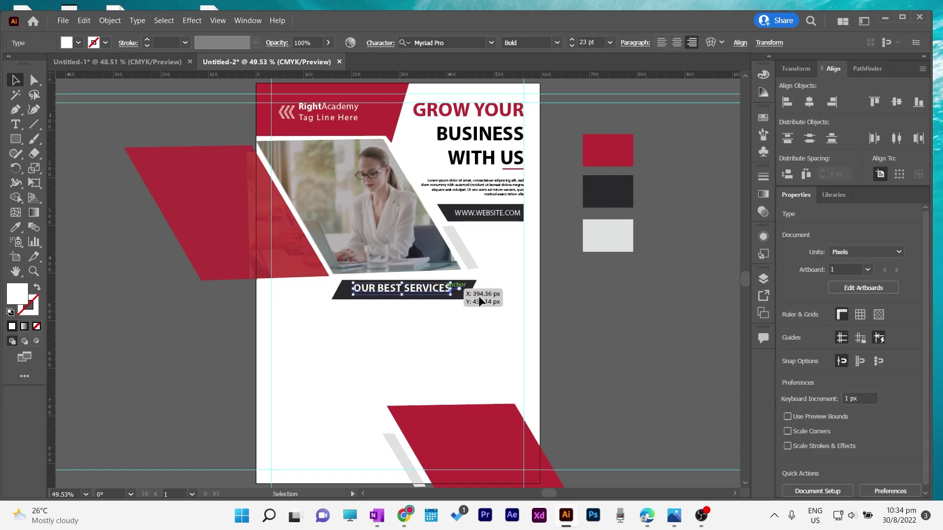
Fine-tune the position of "OUR BEST SERVICES" so it sits centred in its banner.
click(723, 319)
key(ctrl+equal)
key(ctrl+equal)
key(ctrl+equal)
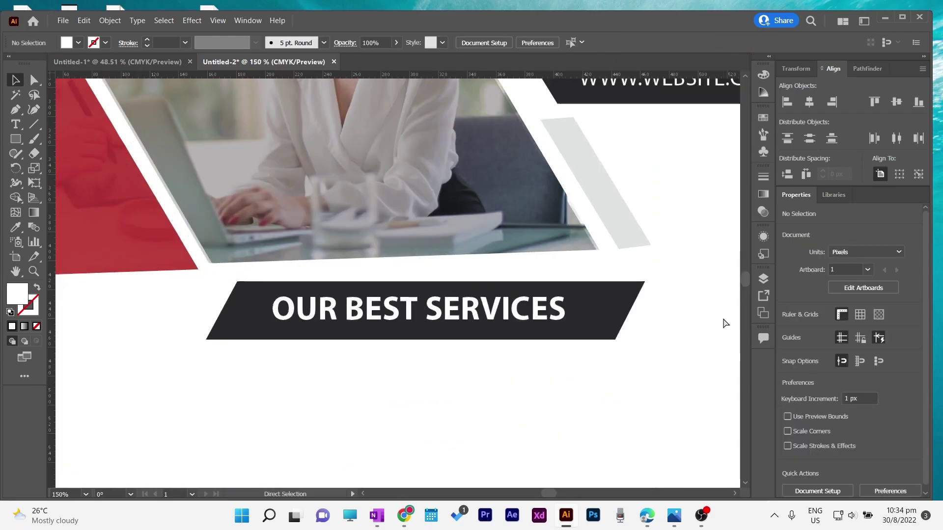
click(625, 310)
drag(491, 314, 494, 317)
click(552, 386)
click(551, 312)
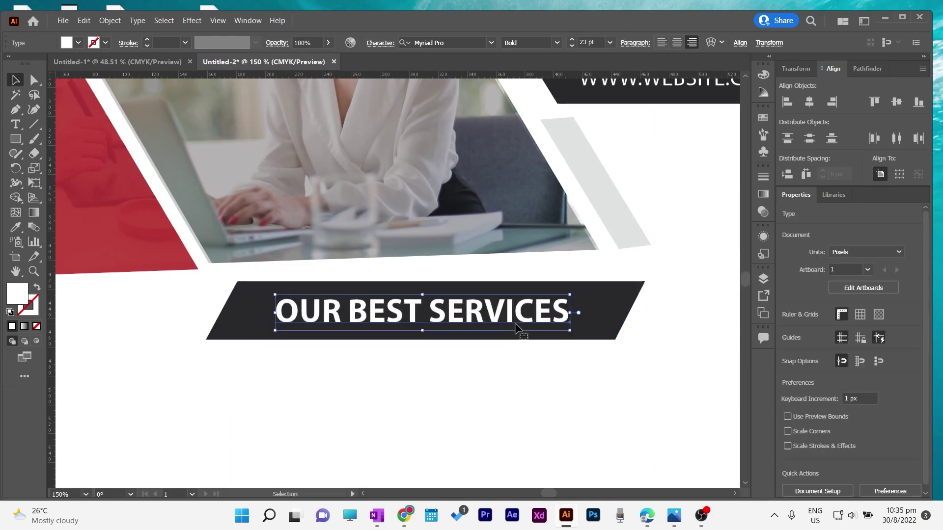
click(688, 252)
Create a six-sided polygon with a 50 px radius below the services banner, near the left margin guide.
drag(385, 394, 432, 194)
key(ctrl+minus)
drag(15, 139, 55, 183)
click(206, 225)
click(456, 285)
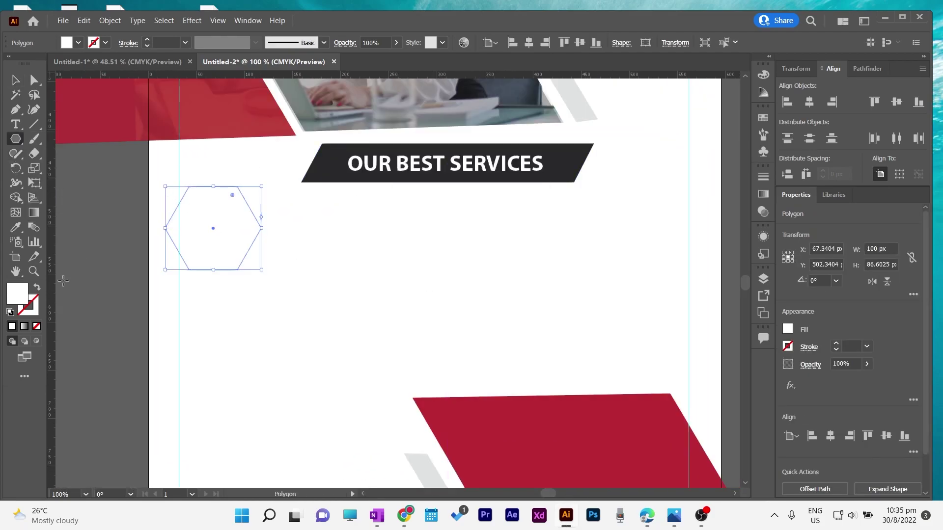
Fill the hexagon with the flyer's red, rotate it 90° and align it to the left margin guide.
click(15, 228)
click(562, 418)
click(15, 80)
drag(226, 231, 252, 248)
drag(289, 283, 280, 206)
drag(250, 241, 231, 243)
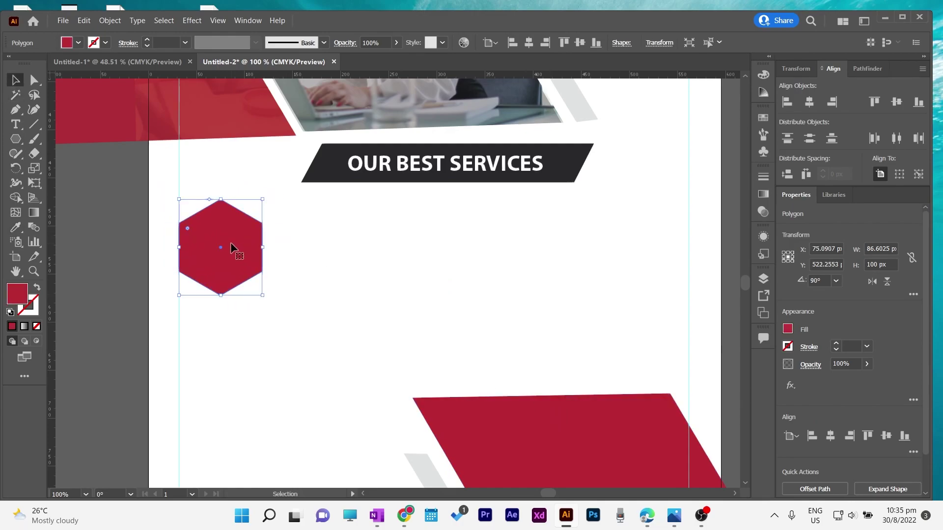
Shrink the red hexagon to about 50 by 58 px, keeping it near the left margin guide.
drag(263, 200, 236, 225)
click(322, 265)
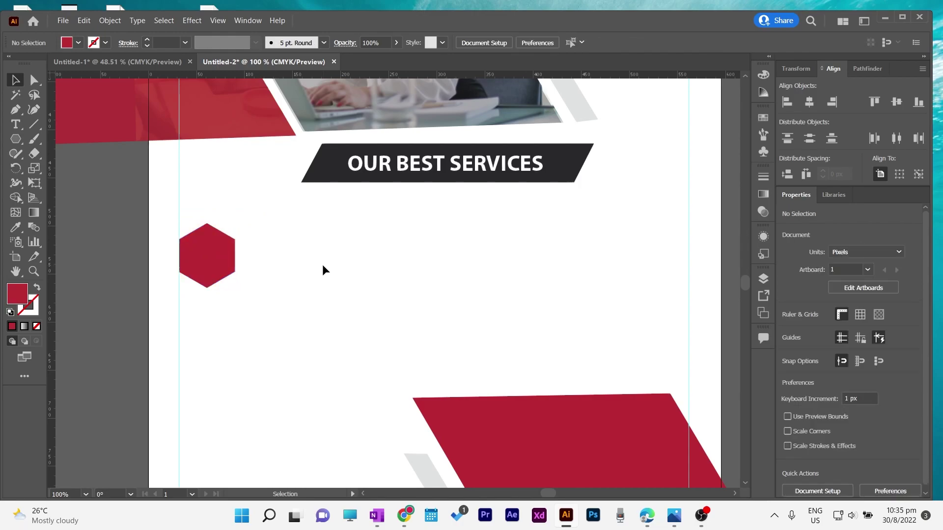
key(ctrl+0)
key(ctrl+equal)
key(ctrl+equal)
key(ctrl+equal)
drag(228, 374, 345, 158)
key(ctrl+equal)
key(ctrl+minus)
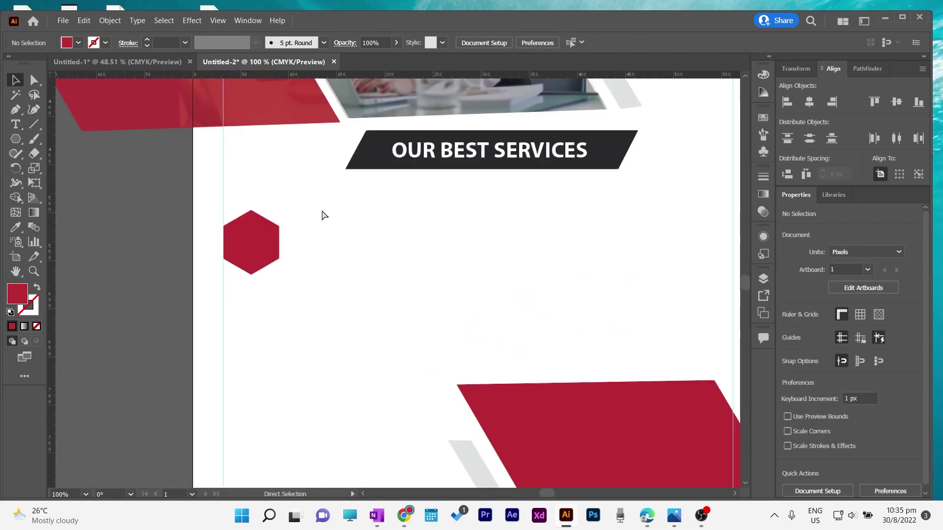
scroll(339, 231, right, 2)
click(198, 238)
drag(226, 210, 206, 227)
Add a horizontal guide below the services banner and line up the hexagon and two spaced copies along it.
drag(259, 75, 240, 202)
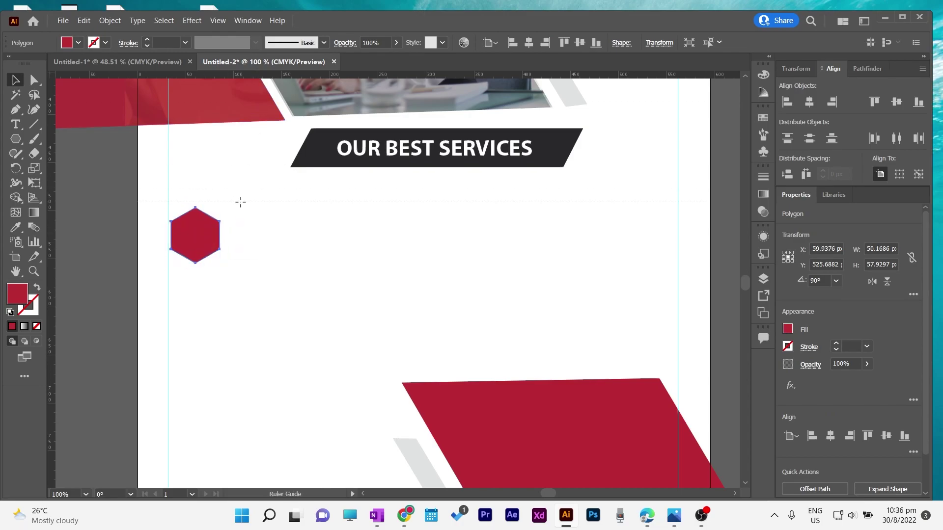
drag(215, 245, 410, 227)
drag(420, 226, 635, 230)
drag(197, 226, 217, 219)
drag(402, 220, 412, 219)
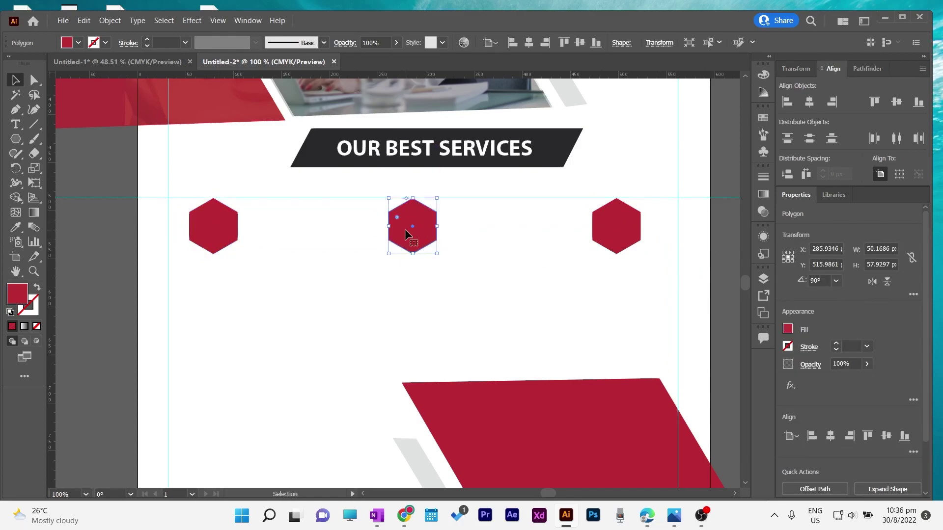
Recolour the middle hexagon with the services banner's dark grey.
key(i)
click(551, 158)
click(16, 80)
click(96, 245)
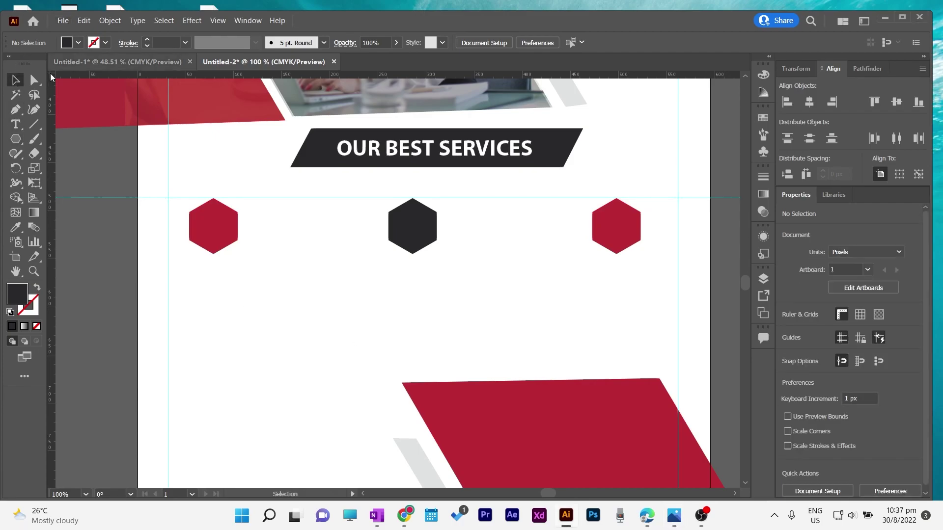
Add the text "VIDEO EDITING" below the first red hexagon.
key(t)
click(186, 271)
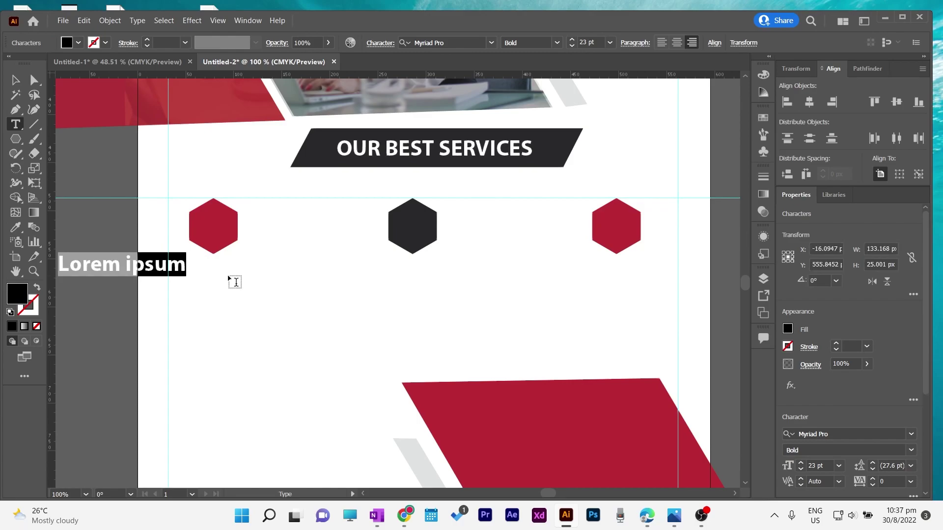
text(VIDEO EDITING)
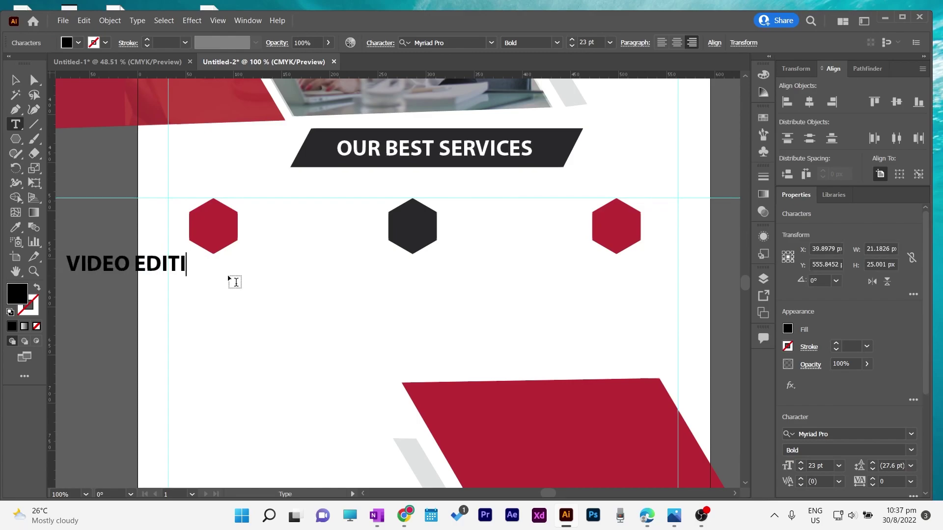
key(Escape)
Set the "VIDEO EDITING" label to 15 pt and place one copy under each of the three hexagons.
drag(110, 269, 607, 272)
scroll(573, 46, down, 8)
click(242, 290)
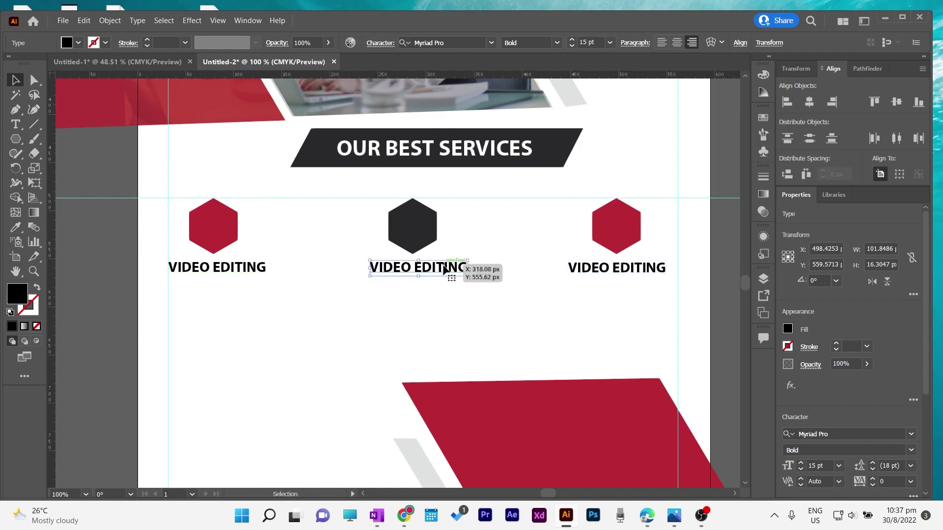
Change the label under the dark grey hexagon to "WEB DESIGNING".
double_click(445, 268)
key(BackSpace)
key(Delete)
key(Delete)
key(Delete)
key(BackSpace)
key(BackSpace)
key(BackSpace)
key(BackSpace)
text(WEB DESIGNING)
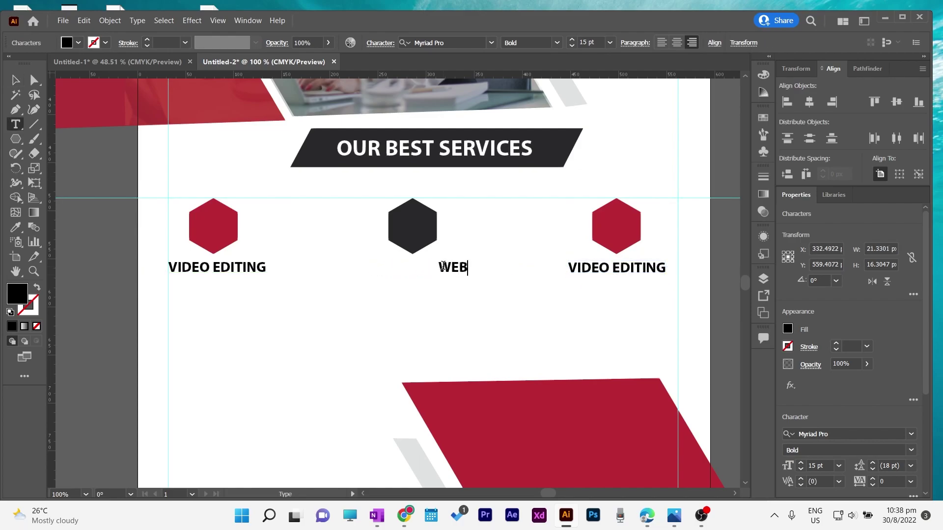
click(16, 80)
Change the label under the right red hexagon to "GRAPHIC DESIGN".
double_click(608, 270)
key(BackSpace)
key(Delete)
key(Delete)
key(Delete)
key(Delete)
key(Delete)
key(Delete)
key(Delete)
key(Delete)
key(BackSpace)
key(BackSpace)
text(GRAPHIC DESIGNING)
key(BackSpace)
key(BackSpace)
key(BackSpace)
key(Escape)
Shorten the middle label to "WEB DESIGN" and centre it under the dark grey hexagon.
click(446, 265)
key(Delete)
key(Delete)
key(BackSpace)
key(Escape)
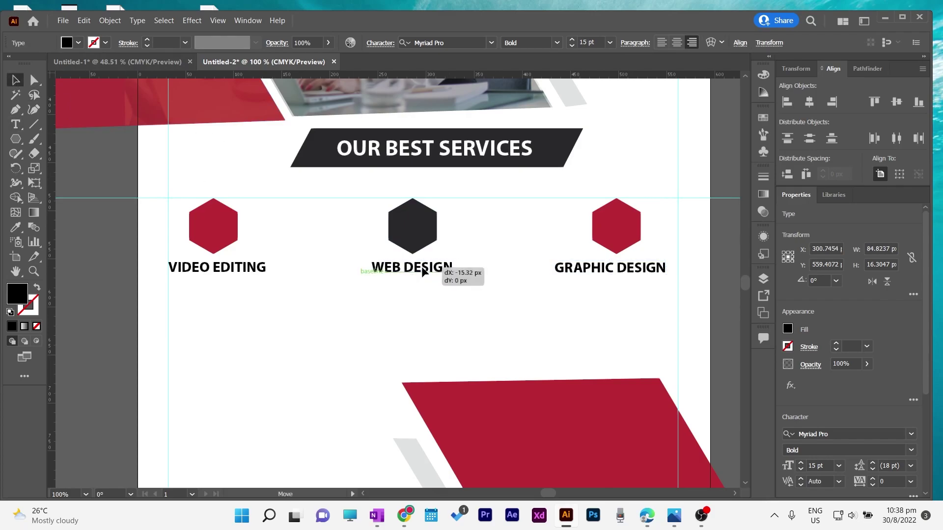
click(730, 280)
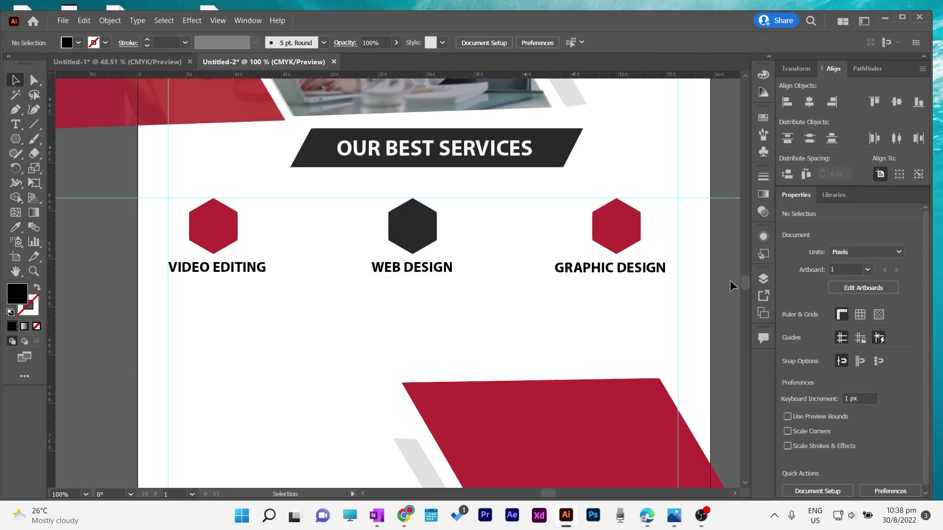
Create another six-sided polygon with a 50 px radius over the first red hexagon, with a white stroke and no fill.
click(15, 139)
click(271, 218)
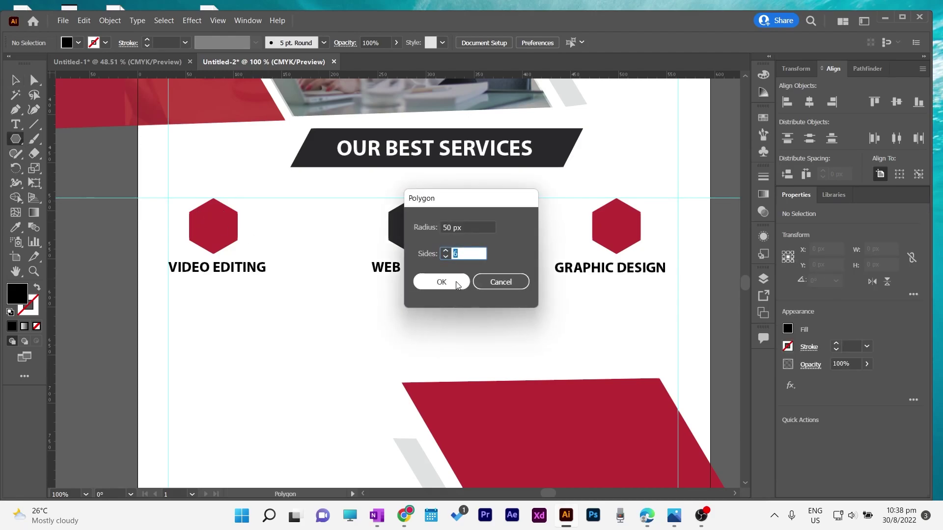
click(459, 280)
click(11, 313)
click(34, 300)
click(37, 326)
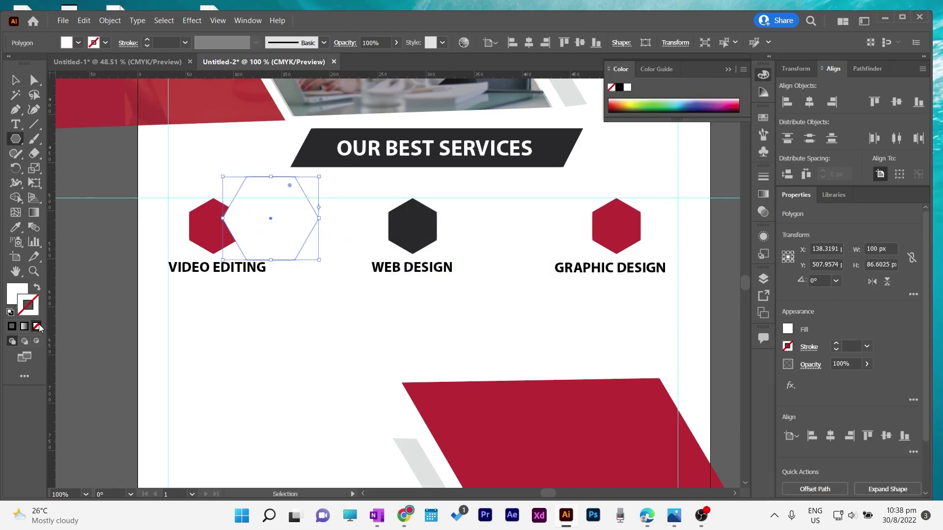
click(38, 289)
Shrink the white hexagon outline to about 38 by 33 px, centre it inside the first red hexagon and rotate it.
key(v)
drag(319, 177, 260, 228)
drag(240, 244, 232, 206)
click(97, 233)
click(230, 229)
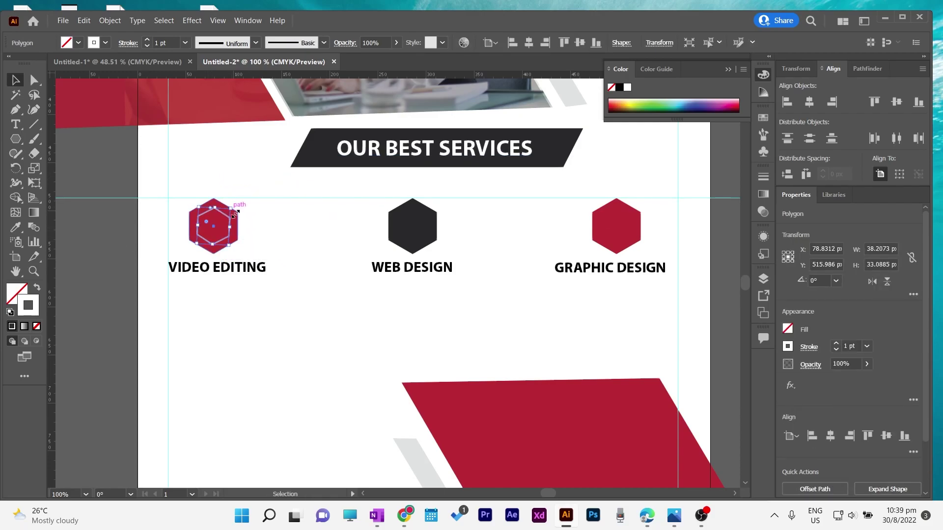
Copy the white hexagon outline into the centres of the dark grey and right red hexagons.
click(284, 249)
drag(230, 241, 617, 226)
click(214, 225)
click(727, 229)
scroll(741, 296, up, 2)
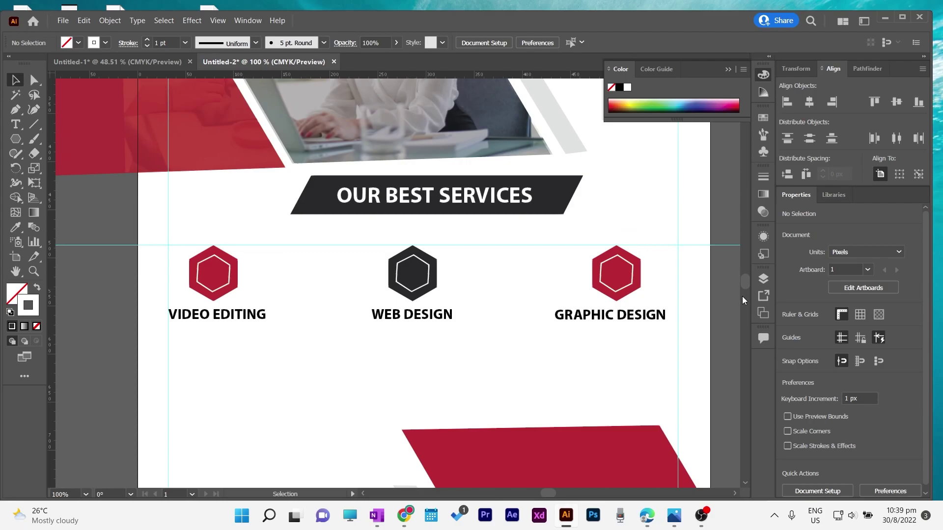
Draw a small white-outlined circle in the first hexagon's centre and copy it into the other two hexagons.
scroll(742, 296, down, 1)
click(19, 144)
click(74, 168)
drag(215, 259, 618, 262)
key(v)
click(709, 278)
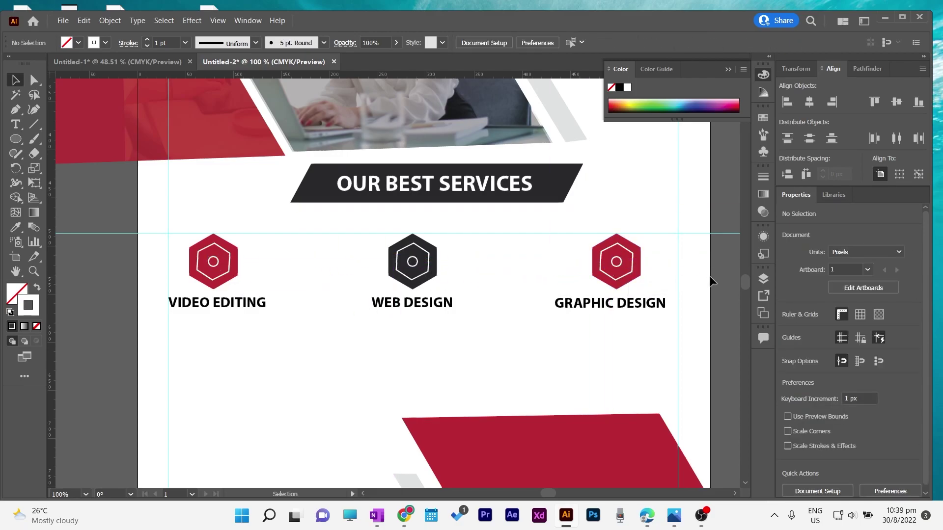
key(ctrl+0)
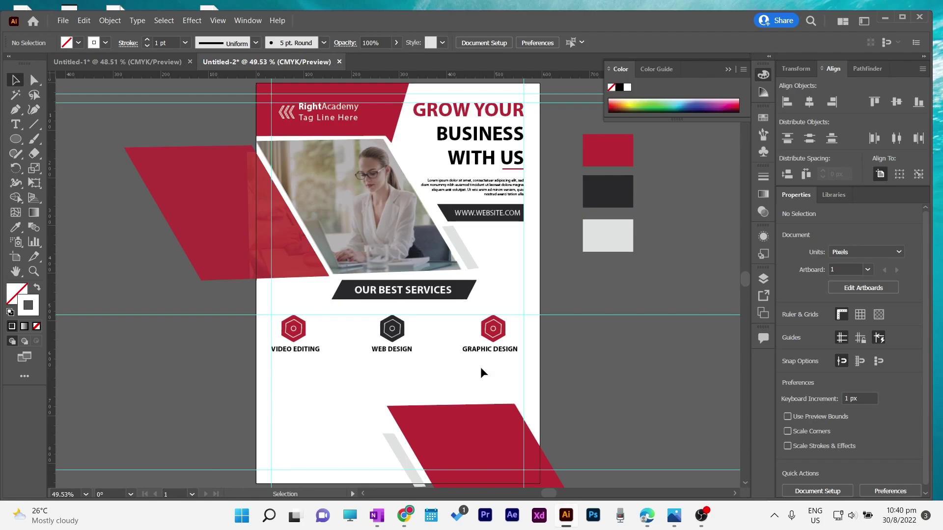
Add a centred 9 pt Myriad Pro placeholder paragraph of four lines beneath the VIDEO EDITING heading.
key(t)
mouse_move(281, 360)
mouse_down()
mouse_move(401, 438)
mouse_move(548, 468)
mouse_move(459, 424)
mouse_move(378, 410)
mouse_up()
click(16, 80)
scroll(809, 427, down, 4)
click(810, 332)
drag(329, 385, 300, 369)
scroll(573, 45, down, 6)
click(317, 386)
click(302, 377)
click(625, 372)
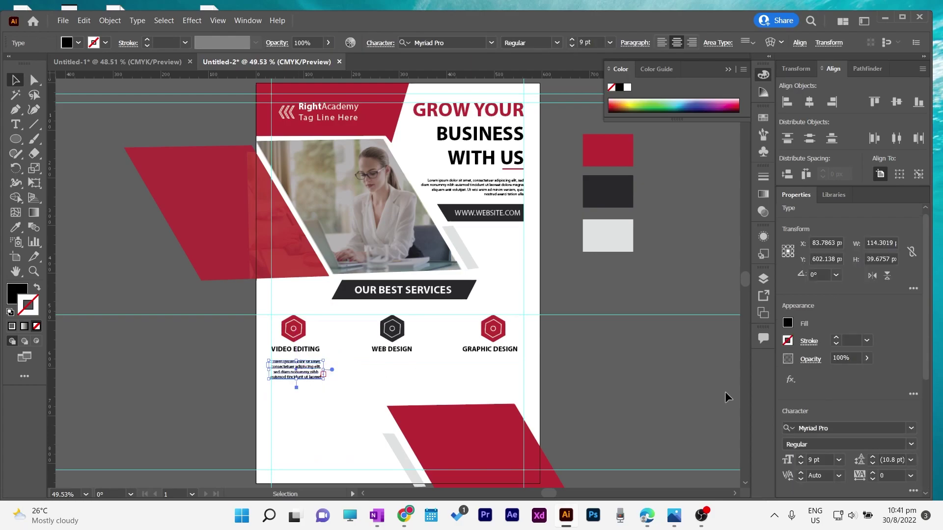
Copy the placeholder paragraph beneath the WEB DESIGN and GRAPHIC DESIGN headings with equal spacing.
drag(297, 369, 399, 372)
key(ctrl+d)
click(584, 371)
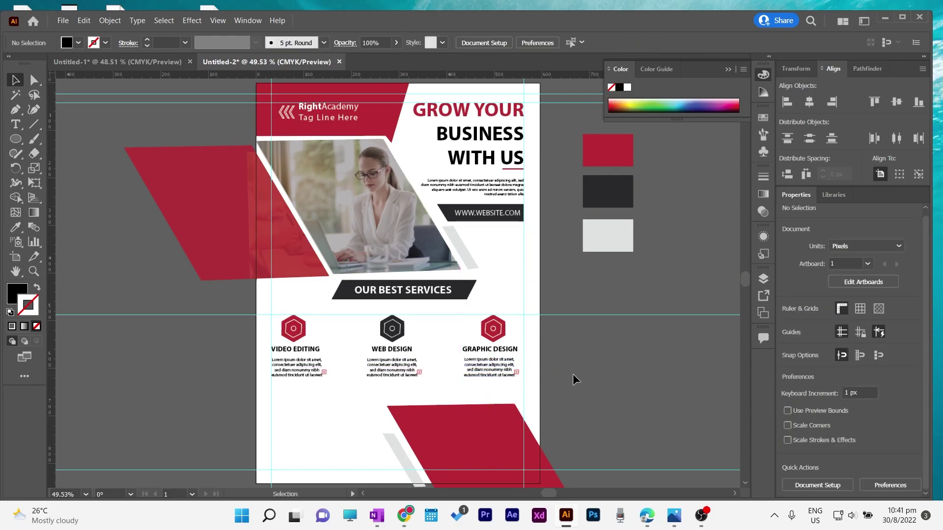
Copy the VIDEO EDITING heading below its paragraph and raise the lower red slanted shape and its light grey bar.
drag(313, 353, 314, 406)
drag(454, 424, 455, 408)
click(408, 459)
drag(408, 459, 404, 444)
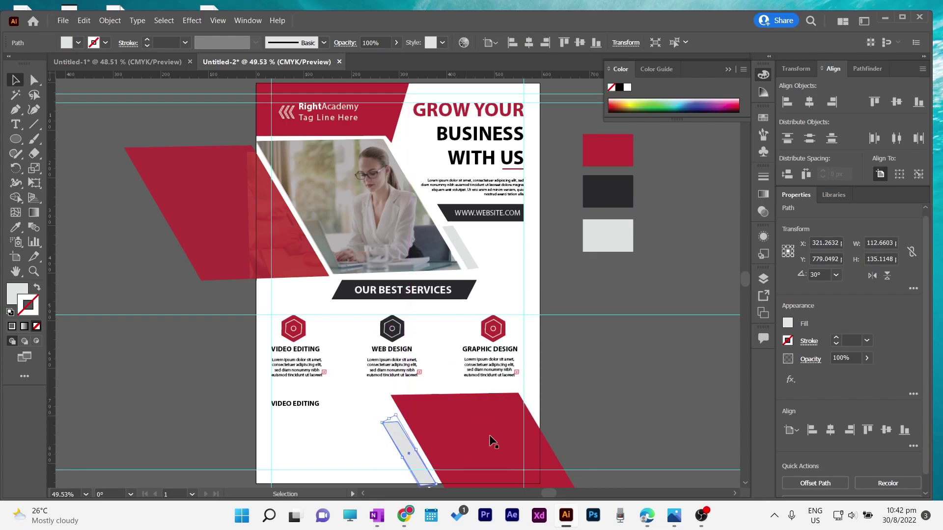
Change the copied heading to ABOUT COMPANY at 22 pt and align it with the left margin guide.
click(356, 428)
drag(310, 405, 311, 400)
double_click(312, 398)
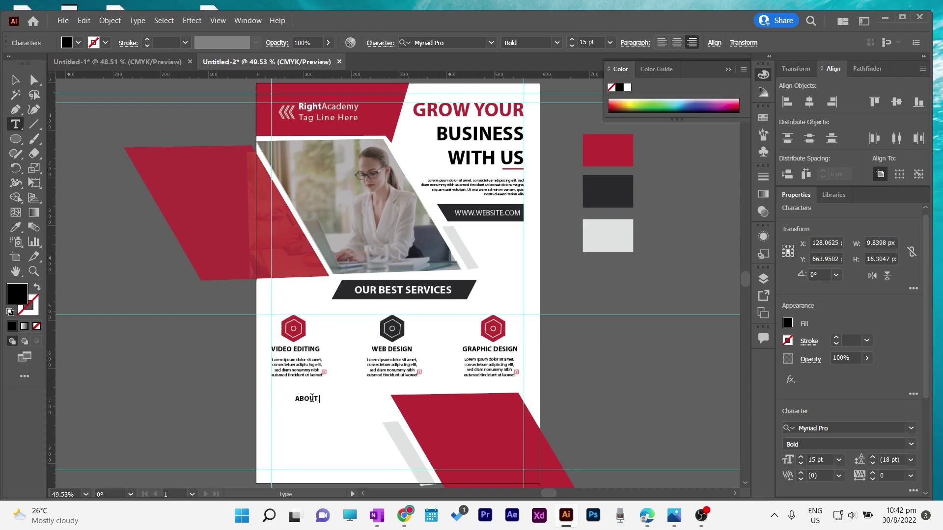
key(Escape)
drag(300, 400, 342, 401)
scroll(573, 41, up, 9)
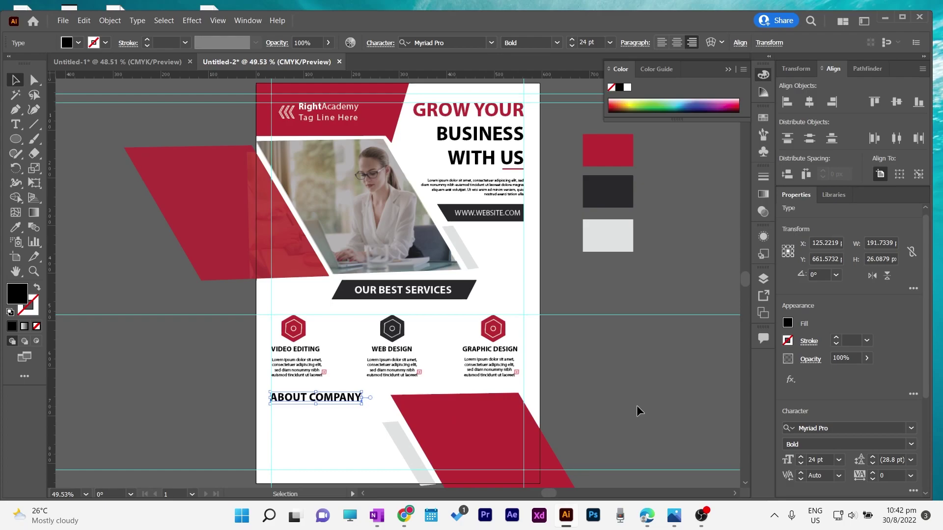
key(ctrl+shift+comma)
key(ctrl+shift+comma)
drag(322, 403, 319, 404)
click(587, 375)
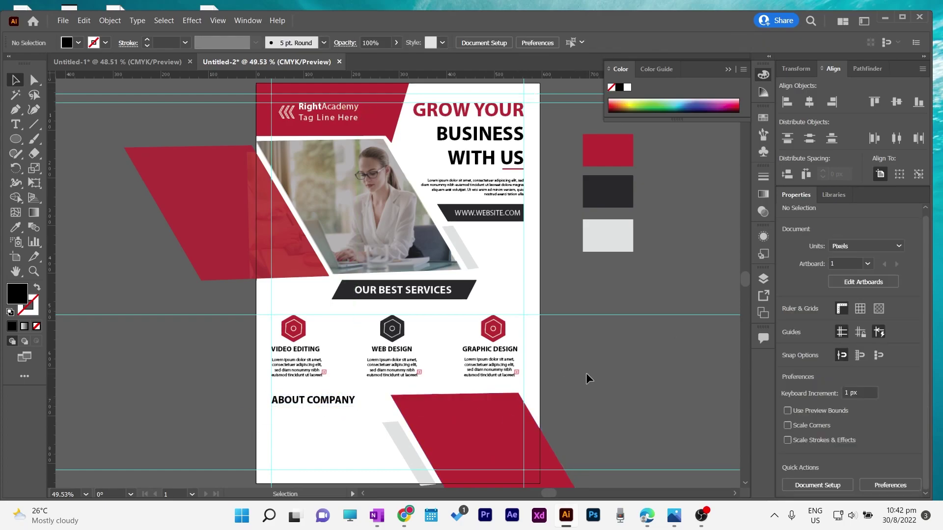
Copy the red headline underline beneath ABOUT COMPANY and lengthen it to about 73 px.
drag(514, 170, 284, 406)
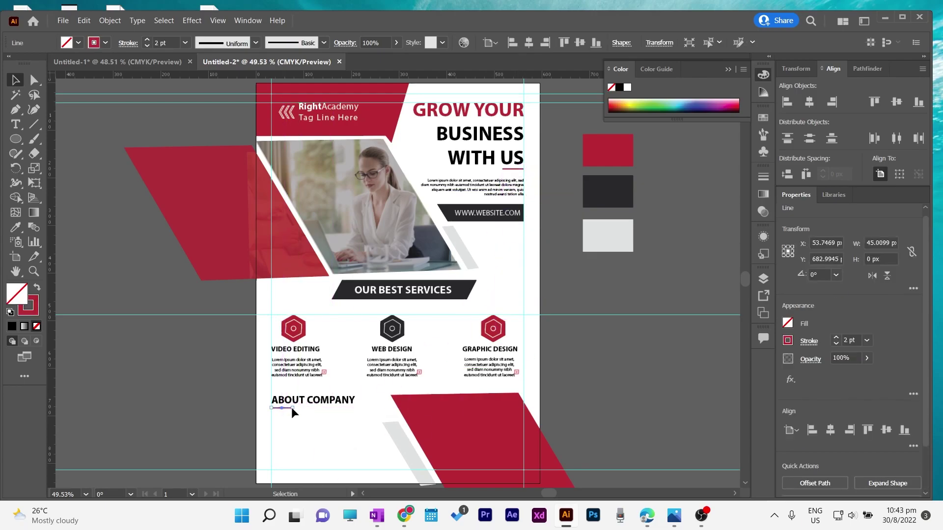
click(227, 408)
click(293, 408)
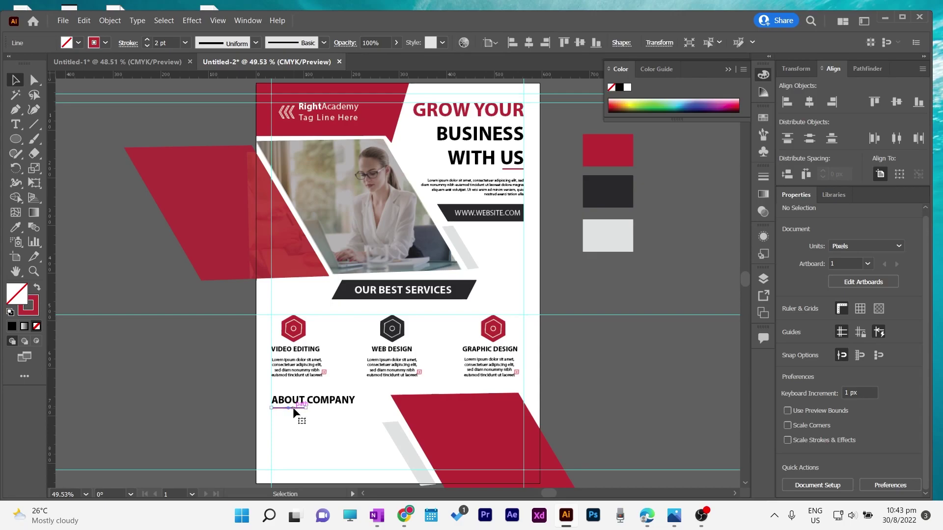
click(172, 373)
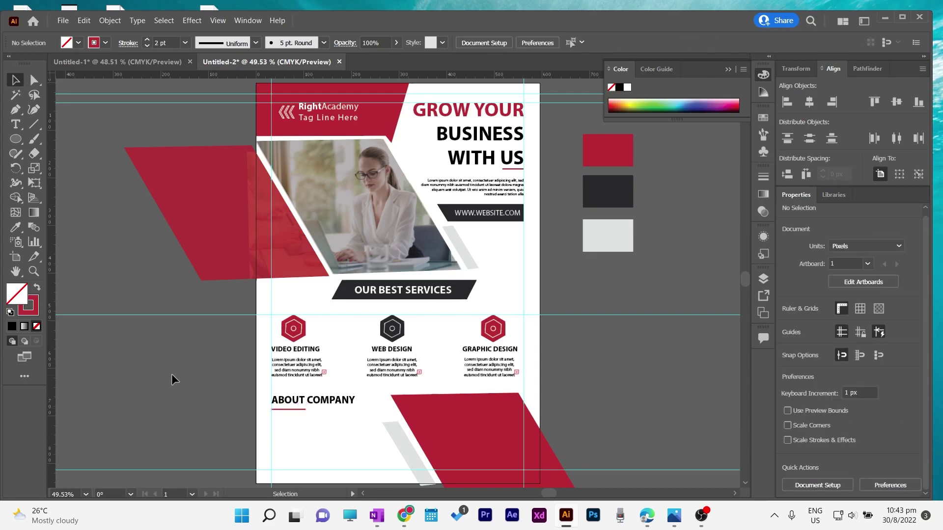
Move the ABOUT COMPANY heading, its red underline and the lower red slanted shape slightly upwards.
click(22, 129)
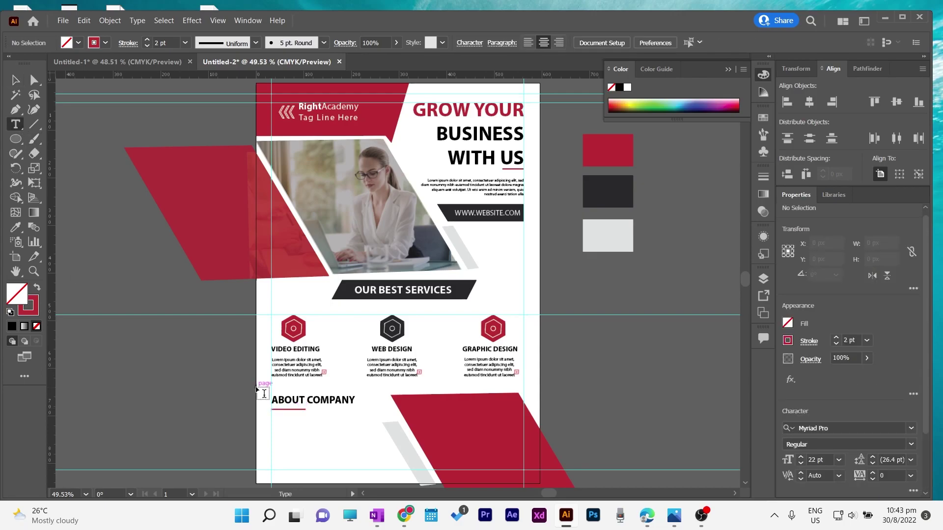
key(v)
drag(299, 401, 296, 396)
click(346, 422)
drag(446, 396, 446, 394)
click(557, 402)
drag(298, 409, 297, 404)
click(229, 399)
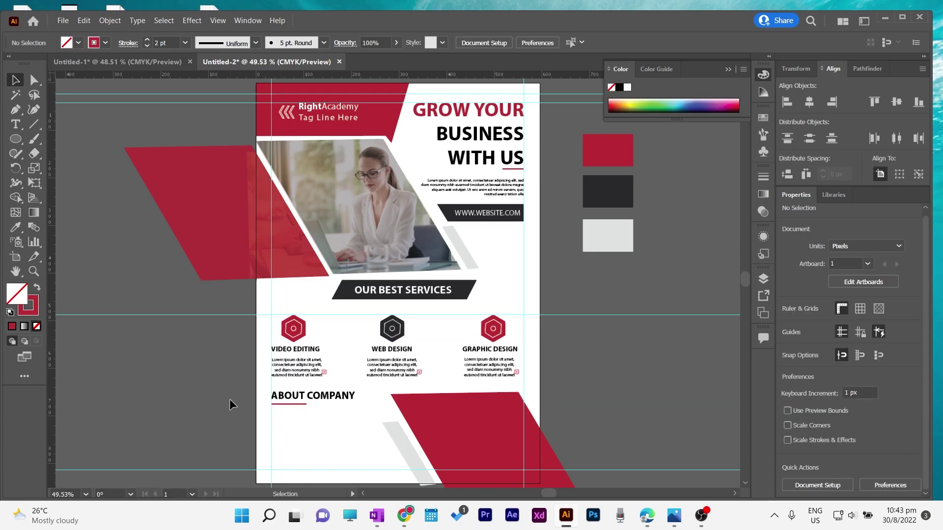
Add a left-aligned two-line placeholder paragraph at 11 pt beneath the ABOUT COMPANY underline.
key(ctrl+equal)
drag(404, 366, 359, 189)
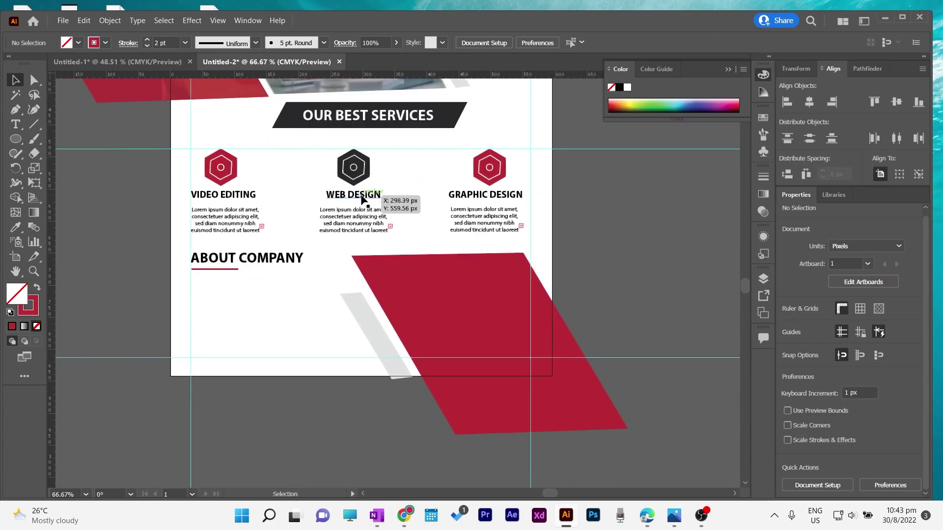
click(15, 125)
mouse_move(197, 276)
mouse_down()
mouse_move(316, 295)
mouse_move(340, 304)
mouse_move(350, 332)
mouse_up()
click(13, 81)
scroll(573, 47, down, 9)
drag(298, 282, 290, 285)
drag(262, 336, 232, 282)
scroll(826, 407, down, 5)
click(790, 331)
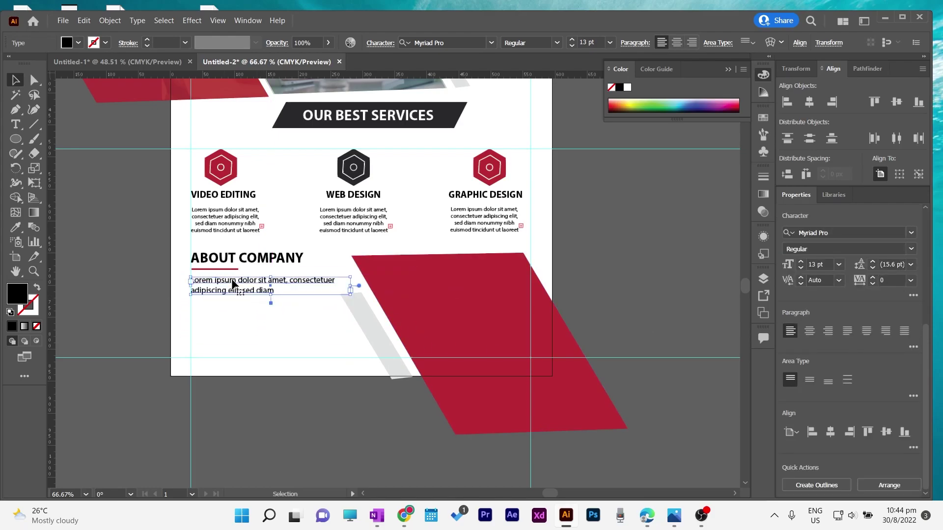
click(571, 46)
click(571, 46)
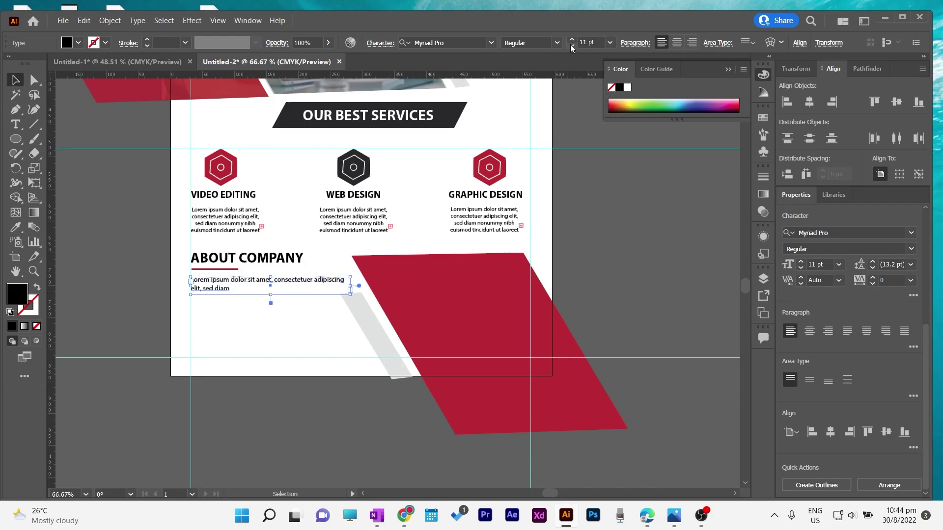
click(588, 155)
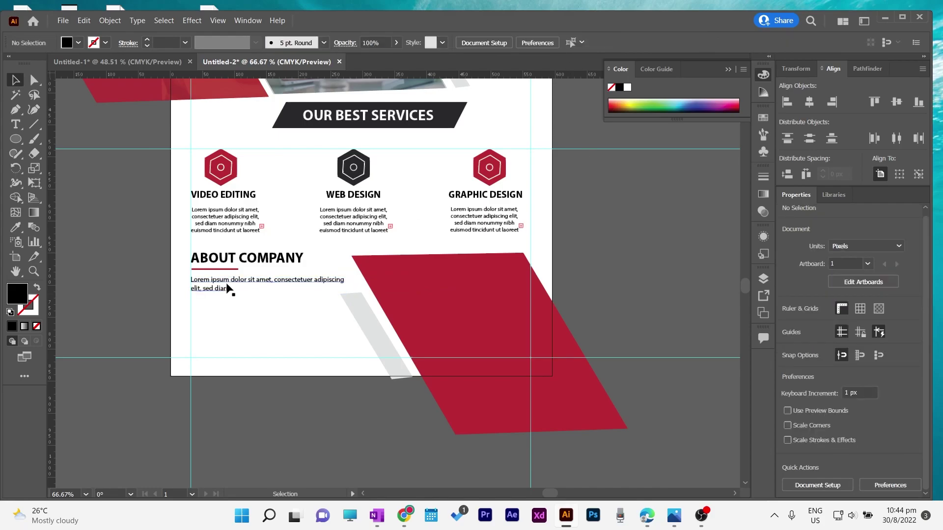
Copy the paragraph below itself, narrow the copy to about 217 px, and duplicate it twice further down.
drag(228, 288, 228, 313)
click(571, 46)
click(572, 39)
drag(351, 313, 332, 313)
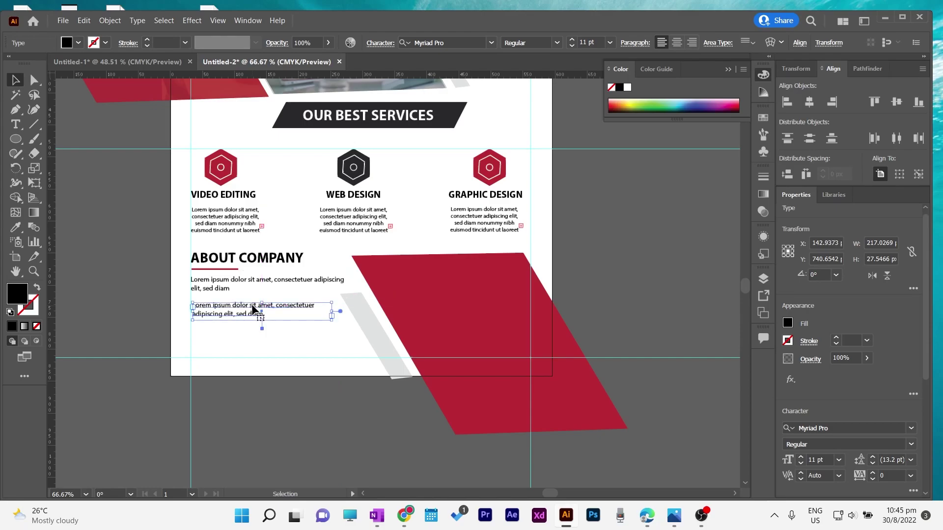
drag(247, 305, 248, 330)
drag(248, 329, 246, 354)
click(618, 245)
drag(231, 308, 234, 309)
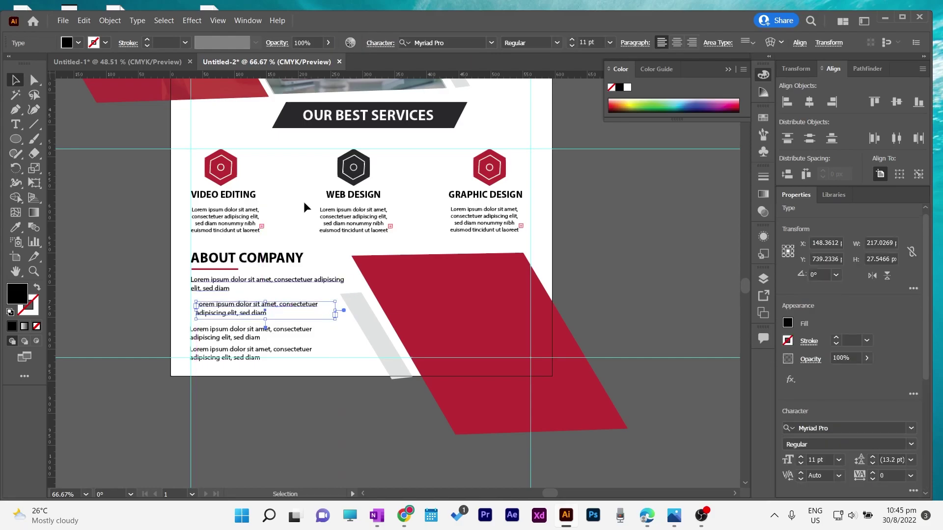
click(914, 396)
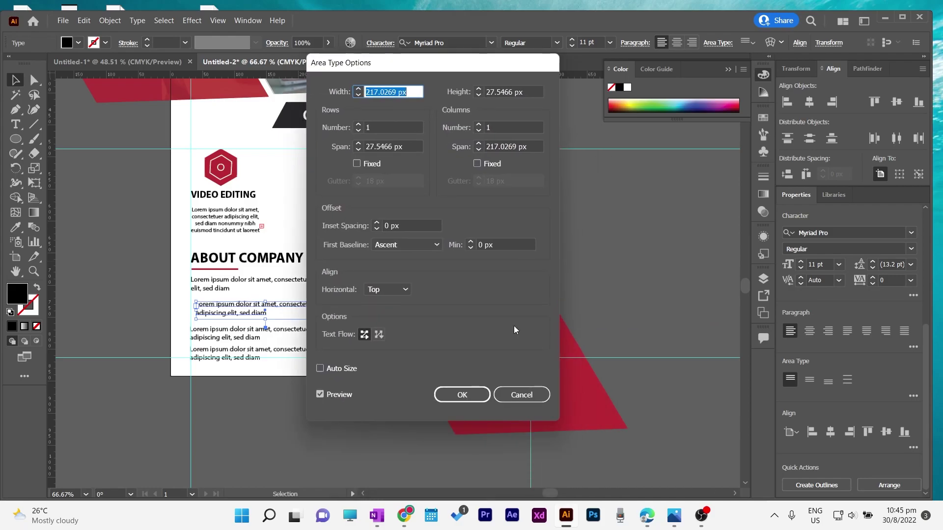
click(521, 394)
click(914, 347)
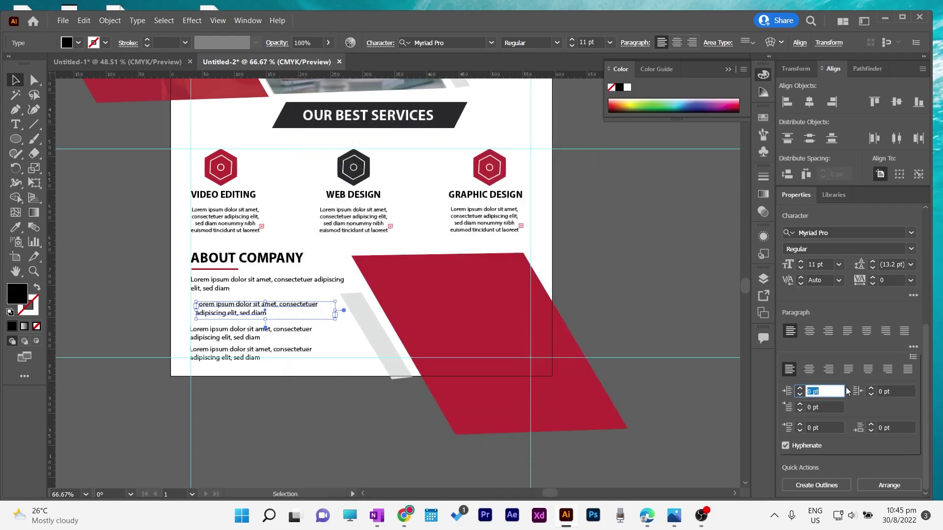
click(685, 297)
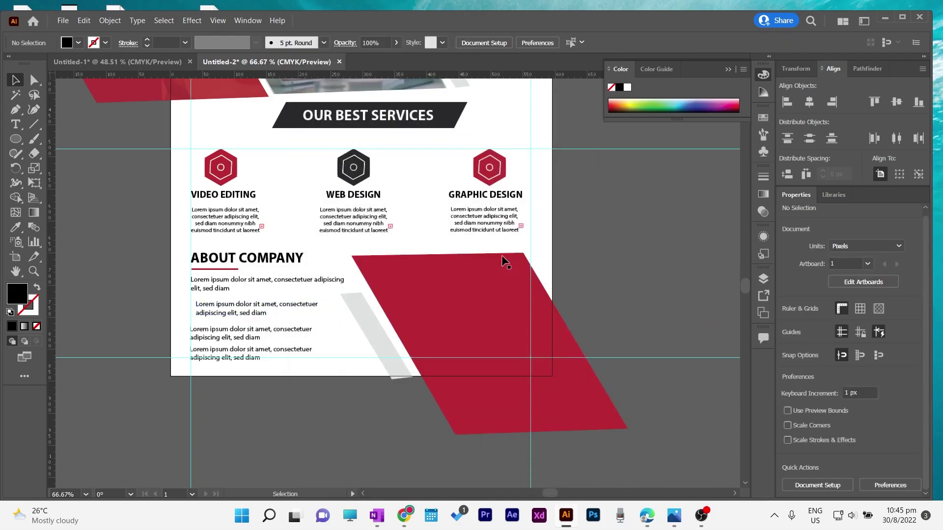
Draw a circle about 9 px wide beside the artboard and fill it with the red sampled from the slanted shape.
click(16, 139)
drag(145, 297, 142, 295)
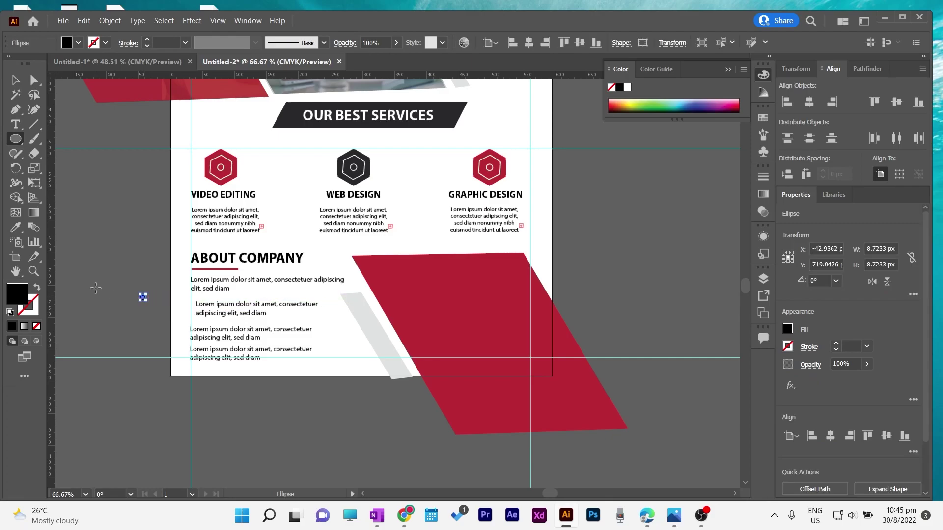
click(16, 228)
click(408, 286)
click(16, 80)
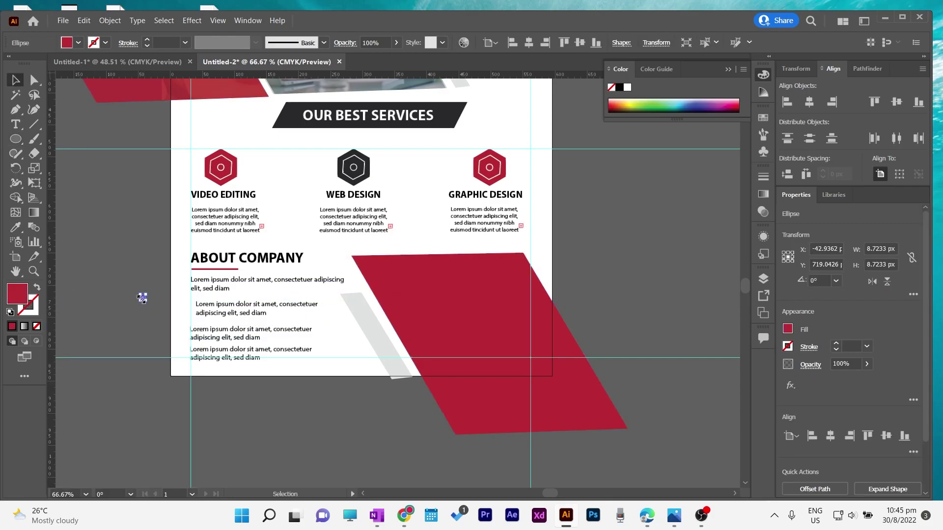
Place the red circle as a bullet at the left margin guide, shrink it to about 6 px, and indent the first short paragraph beside it.
click(641, 252)
key(ctrl+plus)
key(ctrl+plus)
drag(168, 239, 506, 213)
drag(348, 248, 348, 251)
click(197, 275)
drag(163, 290, 277, 309)
mouse_move(362, 309)
mouse_down()
mouse_move(386, 305)
mouse_move(358, 304)
mouse_up()
click(275, 304)
drag(282, 297, 274, 299)
Indent the other two short paragraphs to match the first and copy the red bullet beside each.
drag(317, 367, 350, 359)
drag(314, 405, 347, 399)
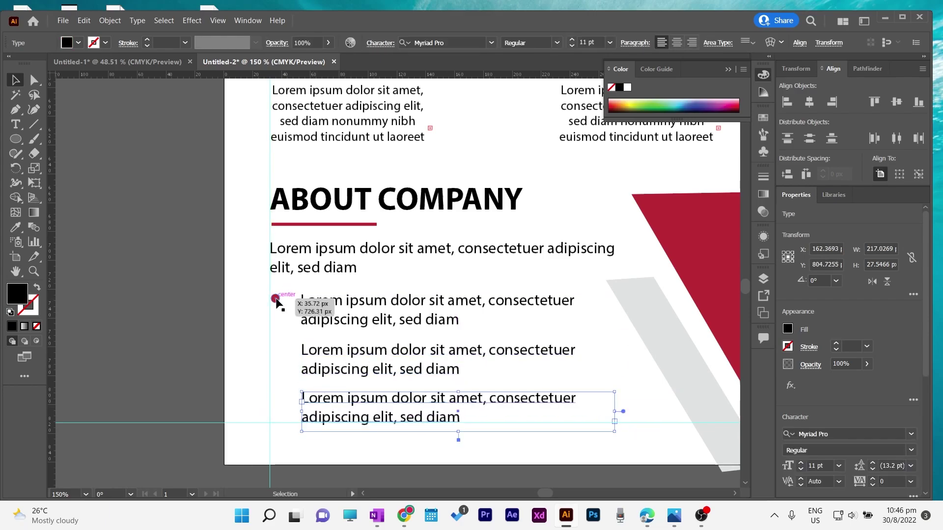
drag(277, 300, 275, 398)
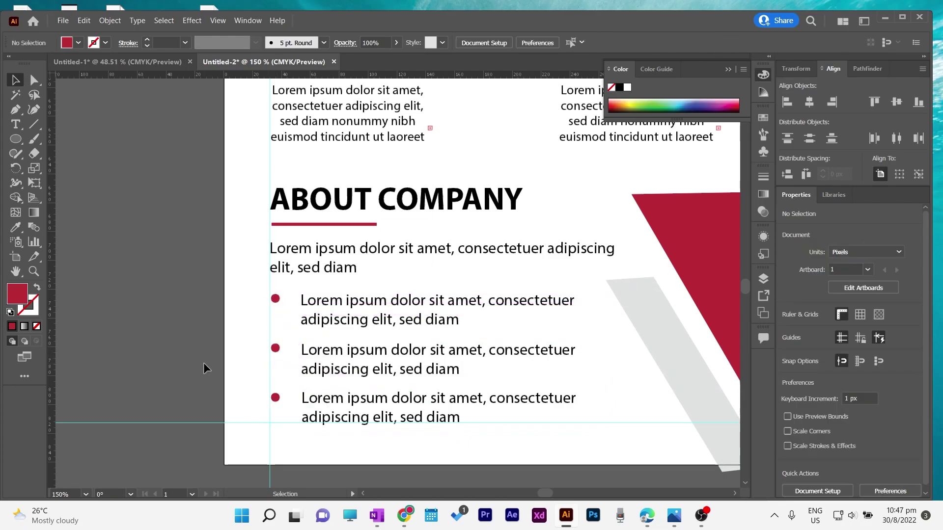
Nudge the three red bullets down so each lines up with the first text line of its paragraph.
click(276, 300)
key(Down)
key(Down)
click(275, 349)
key(Down)
key(Down)
key(Down)
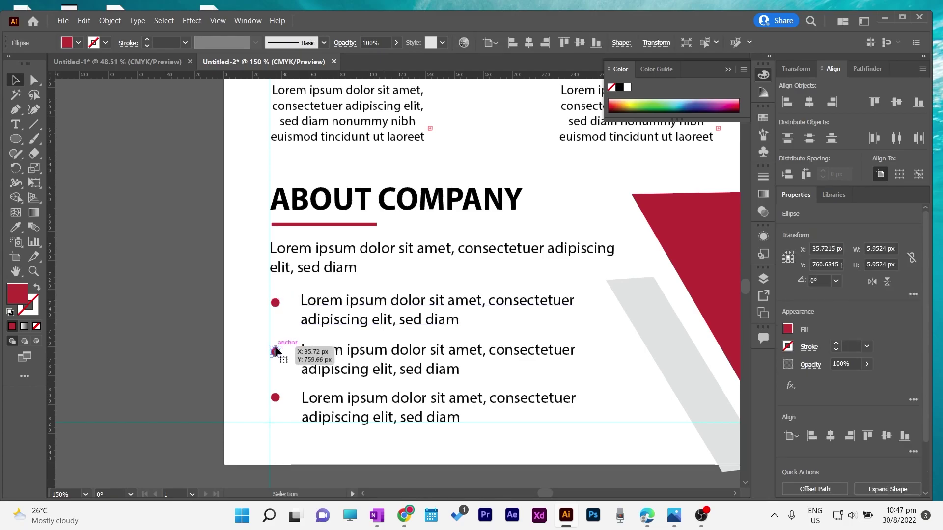
drag(276, 398, 276, 401)
click(231, 388)
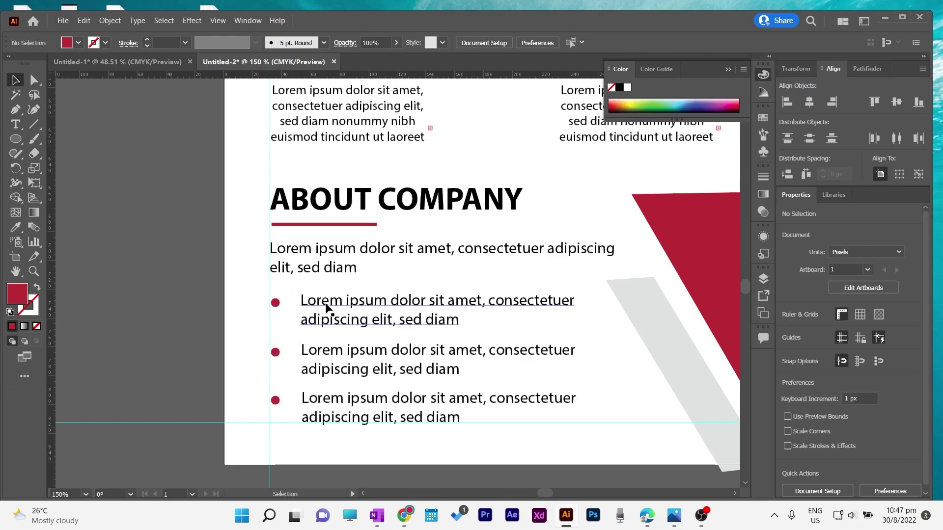
Copy the red underline between the VIDEO EDITING and WEB DESIGN columns, rotate it to vertical and lengthen it to about 135 px.
drag(528, 305, 311, 449)
drag(96, 377, 271, 235)
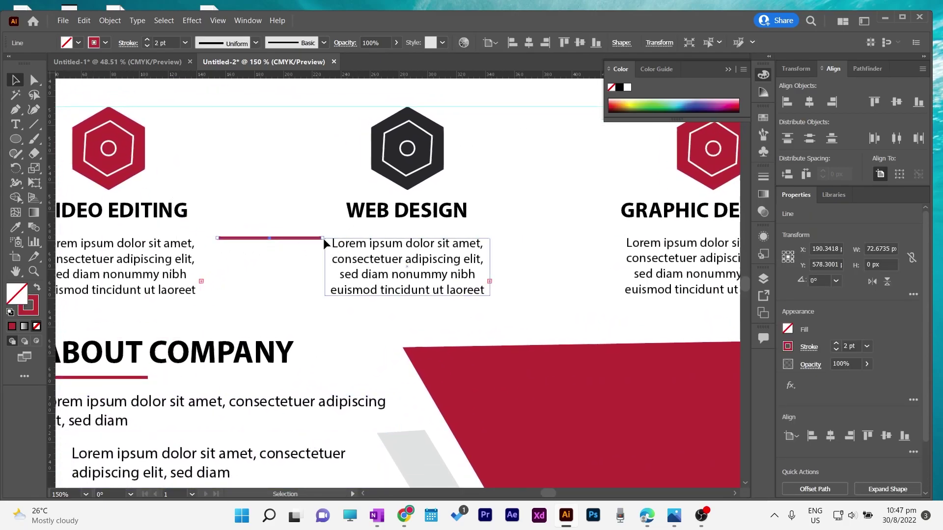
drag(203, 238, 271, 189)
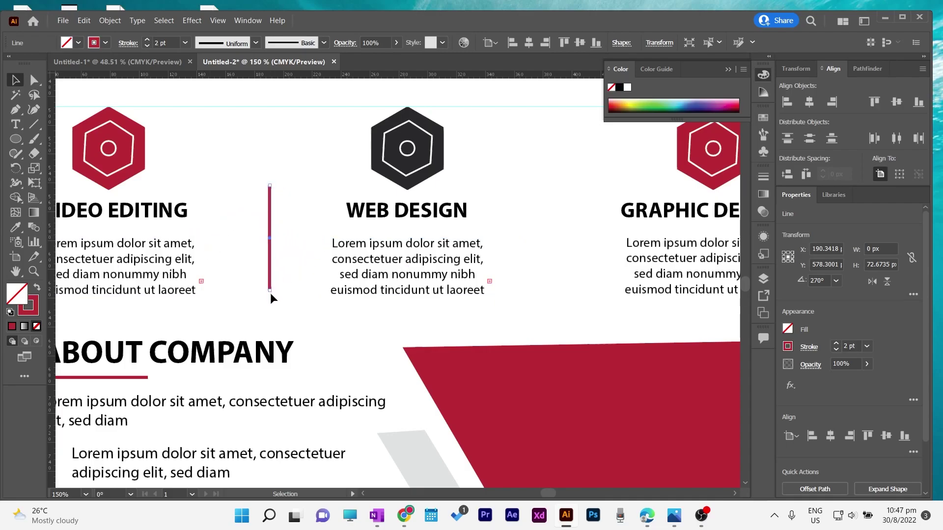
drag(269, 298, 269, 296)
drag(266, 238, 266, 252)
drag(263, 204, 263, 111)
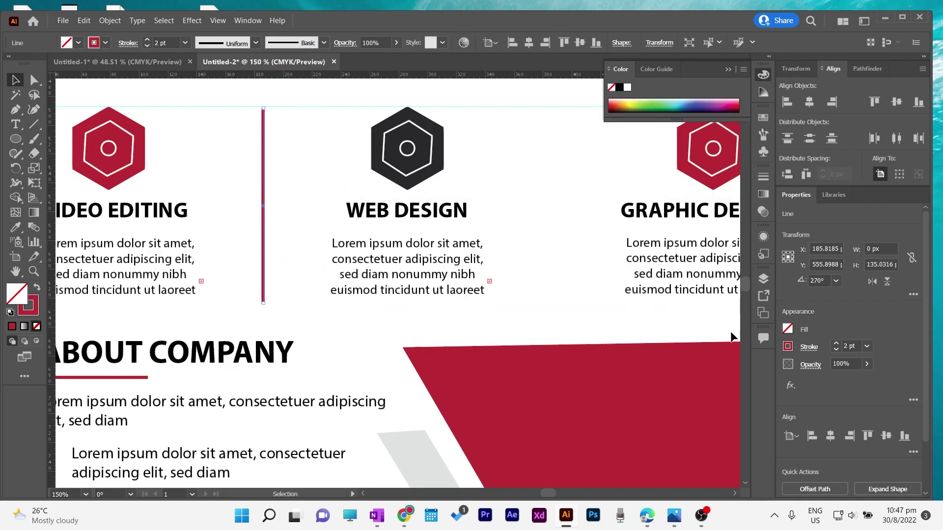
Set the vertical divider's stroke to 1 pt and copy it between the WEB DESIGN and GRAPHIC DESIGN columns.
click(837, 349)
drag(264, 207, 570, 210)
click(590, 232)
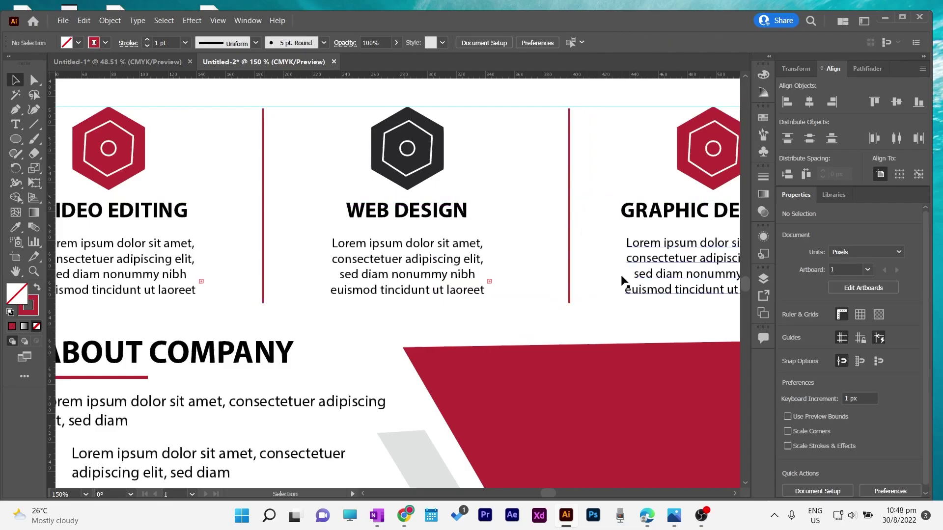
Fit the flyer in the window and hide the guides.
key(ctrl+0)
right_click(597, 314)
click(623, 402)
scroll(622, 405, down, 1)
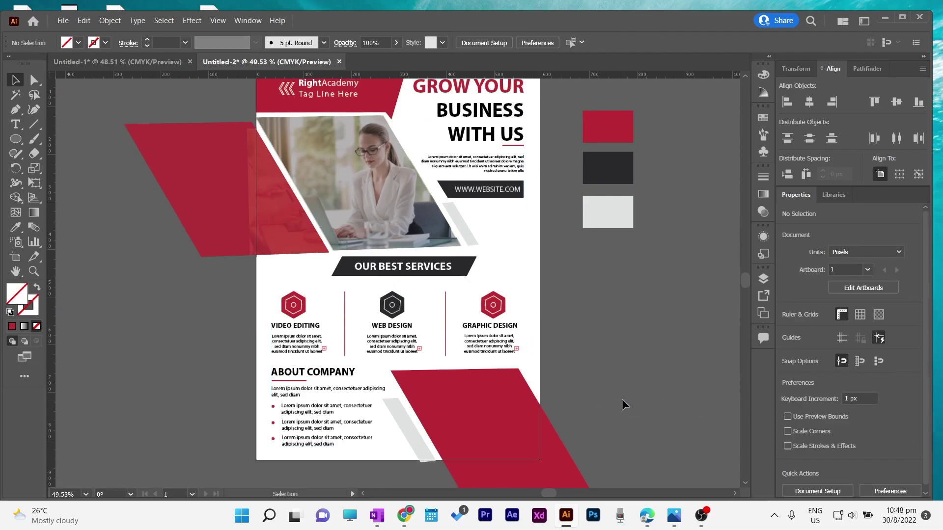
Add the text CONTACT US near the top of the lower red slanted shape in white bold Myriad Pro.
click(13, 128)
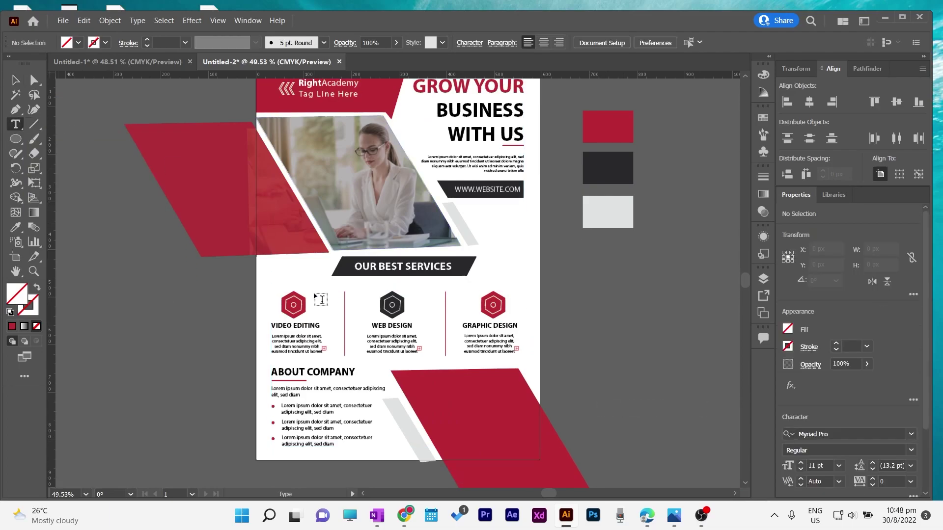
click(433, 382)
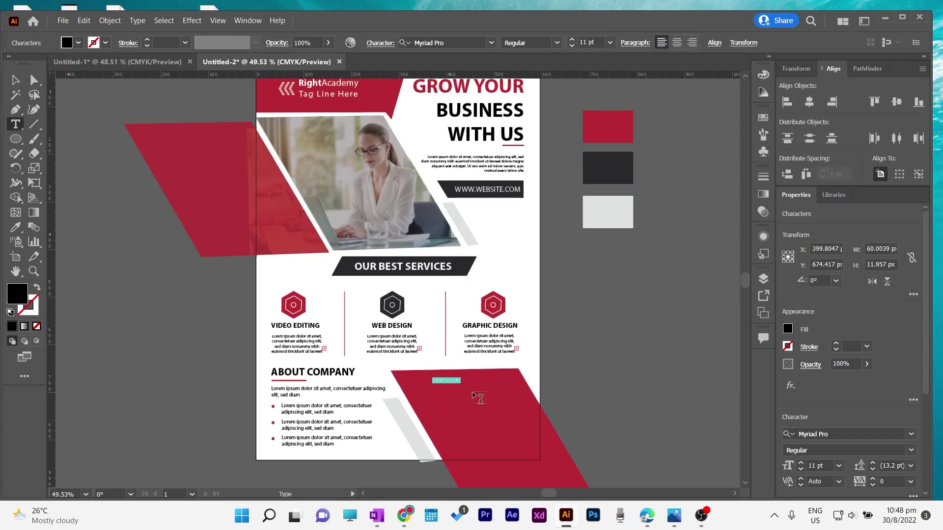
click(16, 80)
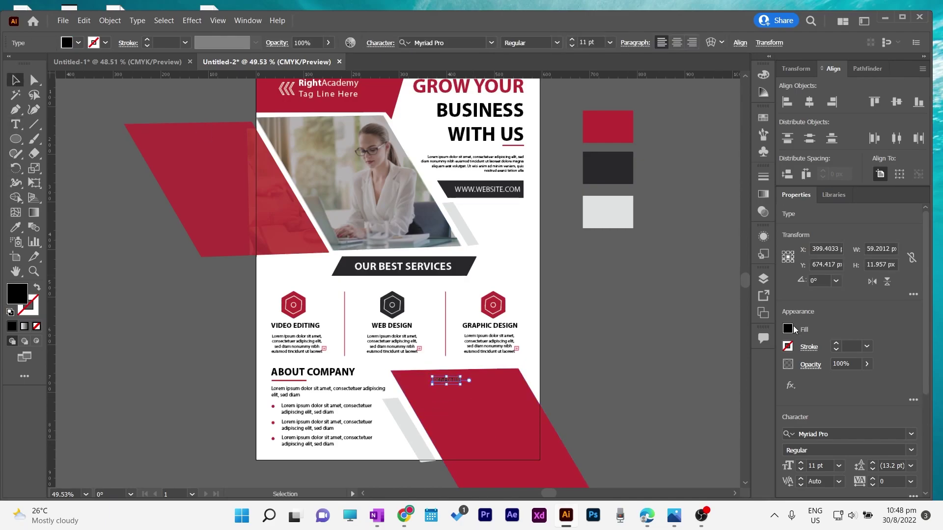
click(788, 329)
click(673, 376)
click(557, 43)
click(542, 70)
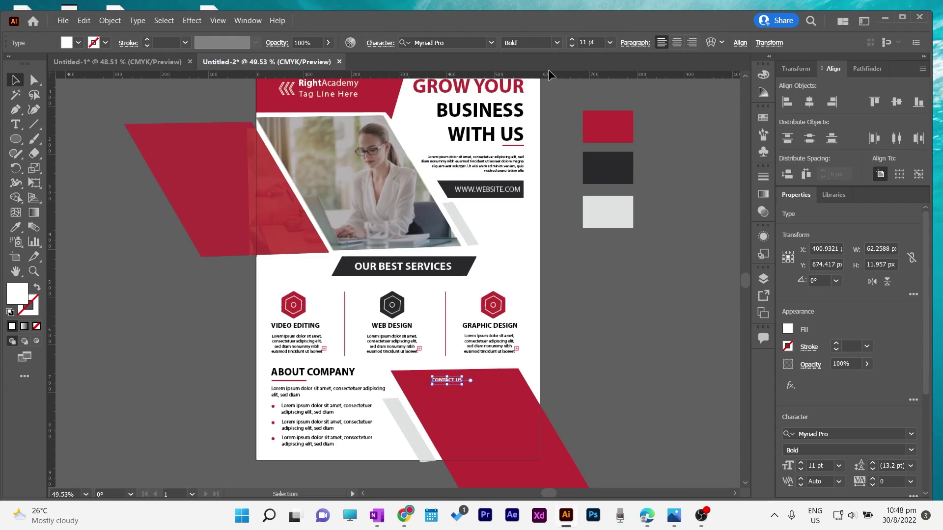
Set the CONTACT US heading to Regular weight at 22 pt and reposition it near the top of the lower red shape.
click(572, 40)
scroll(573, 48, down, 4)
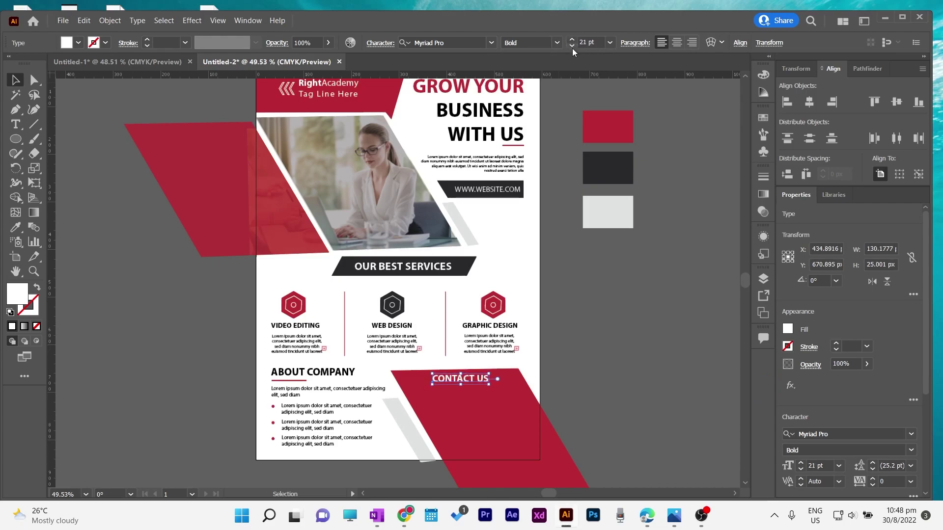
drag(455, 384, 459, 386)
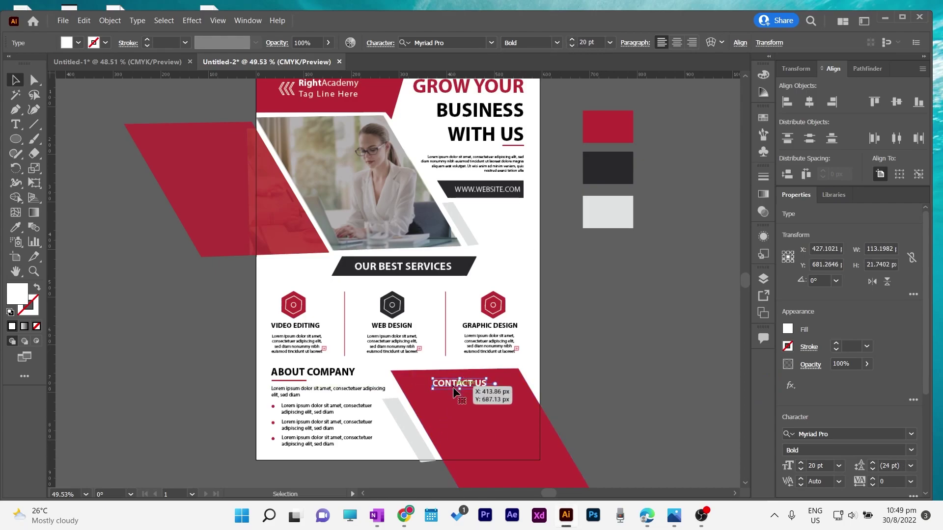
key(ctrl+shift+a)
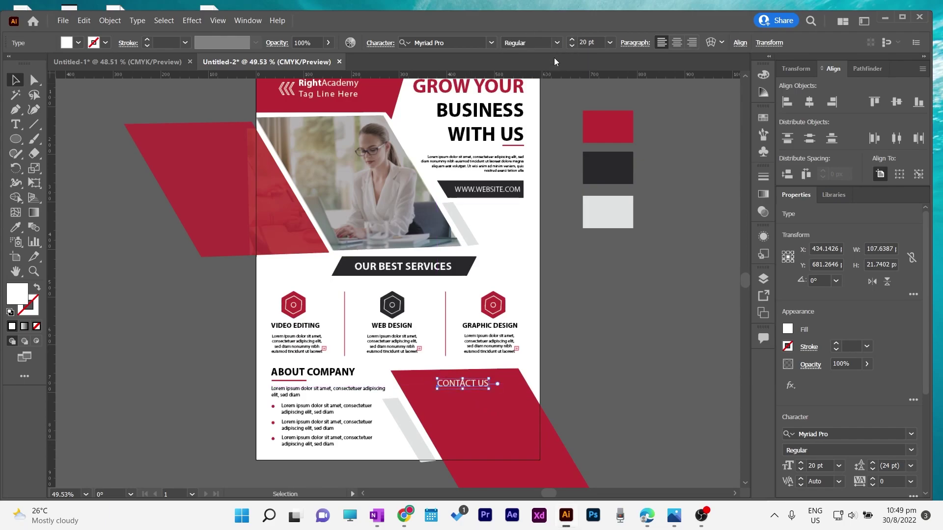
drag(459, 386, 465, 386)
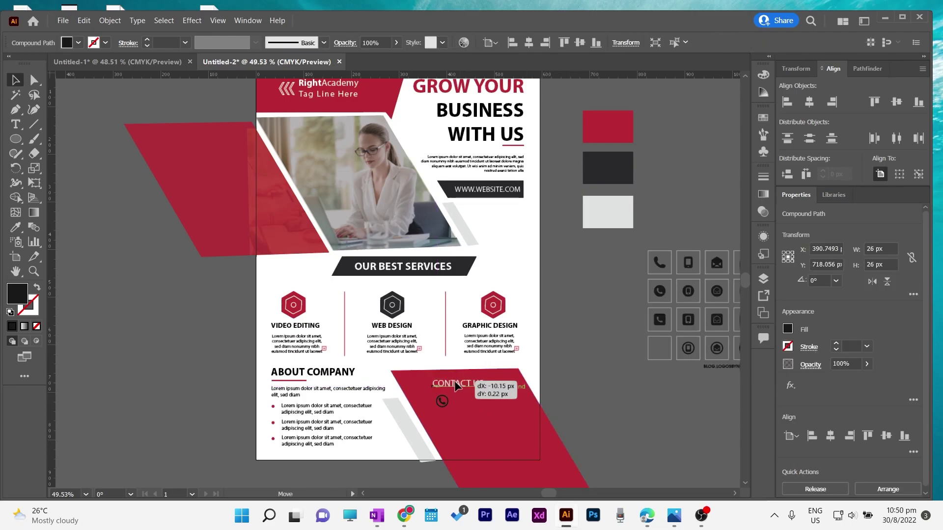
click(571, 40)
click(570, 40)
key(ctrl+shift+a)
Fill the circled phone icon beneath CONTACT US with white.
click(763, 339)
click(658, 353)
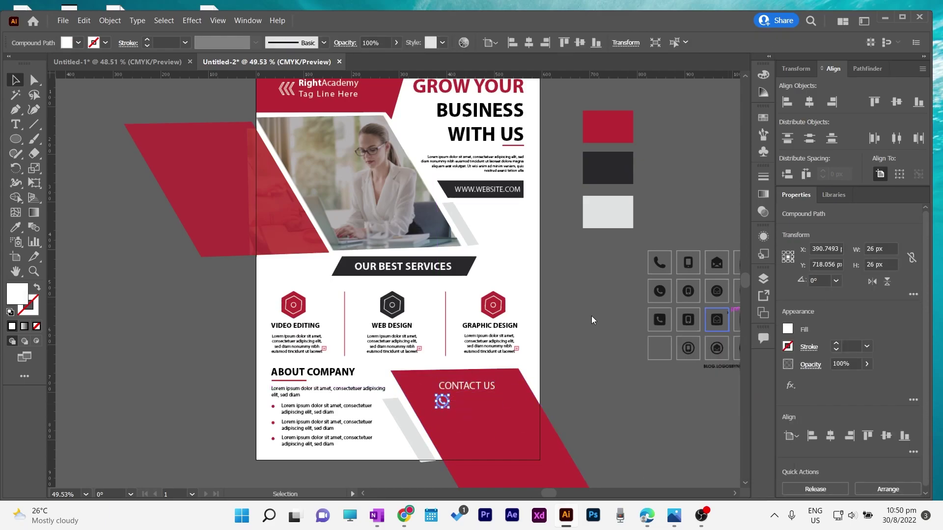
click(591, 317)
Draw a short white underline with the Line Segment tool beneath the CONTACT US heading.
key(ctrl+=)
drag(636, 369, 455, 244)
click(280, 320)
mouse_move(287, 309)
mouse_down()
mouse_move(280, 316)
mouse_move(306, 307)
mouse_up()
key(backslash)
click(11, 312)
click(37, 288)
click(36, 326)
click(15, 80)
click(267, 239)
Position the small white phone icon just below the start of the CONTACT US underline.
drag(280, 307, 278, 327)
click(277, 321)
click(476, 326)
Add the phone number beside the phone icon as white 16 pt Myriad Pro Regular text.
key(t)
click(297, 320)
text(+123)
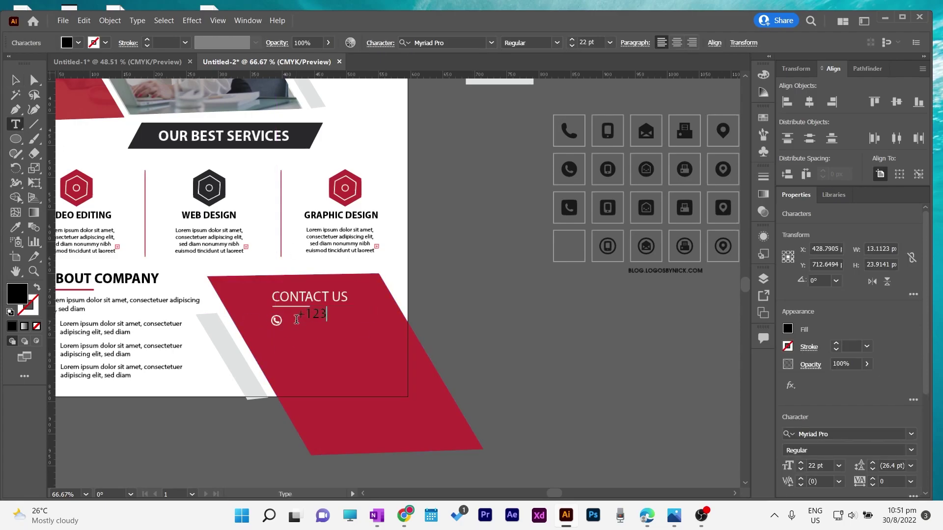
click(15, 80)
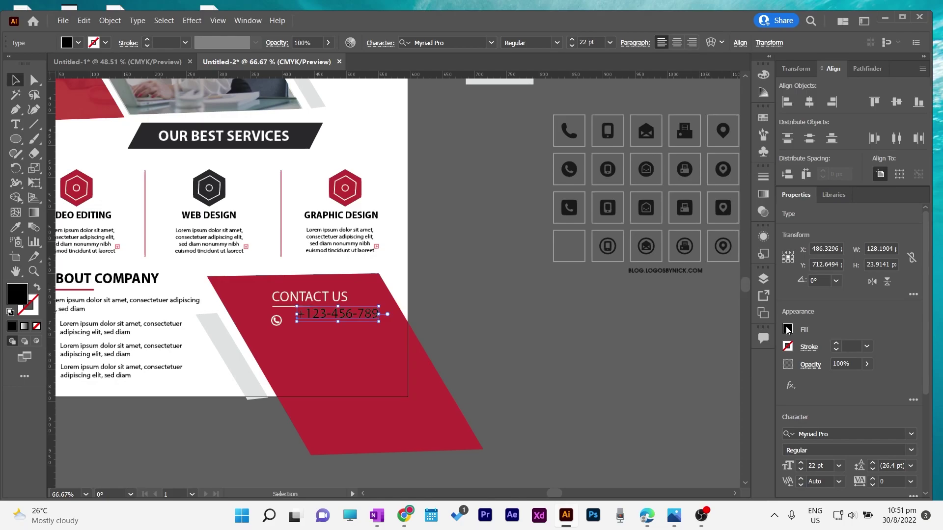
click(788, 329)
click(672, 372)
click(571, 46)
click(572, 45)
click(572, 46)
drag(346, 315, 336, 320)
click(496, 324)
Place the circled location pin icon below the phone icon and fill it white.
drag(723, 246, 278, 333)
click(788, 329)
click(671, 373)
click(555, 336)
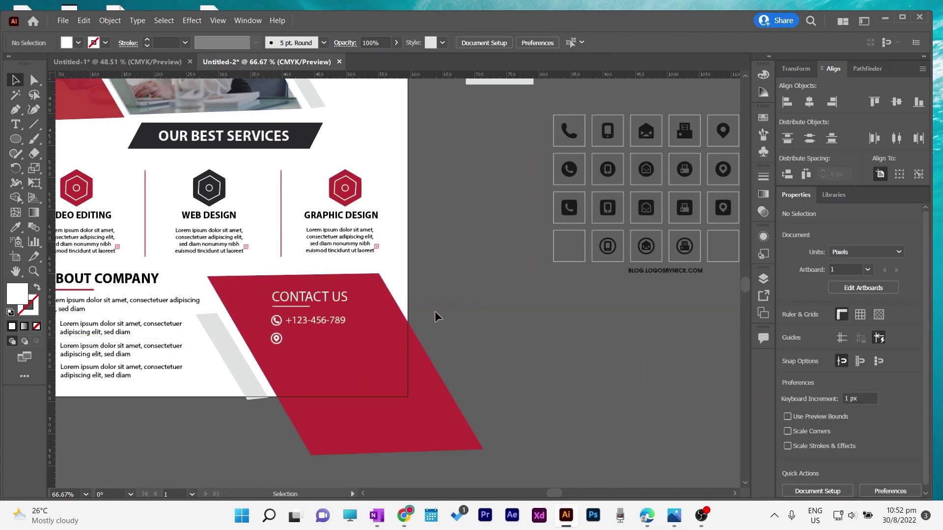
Place the circled envelope icon below the location pin at about 18 px and fill it white.
drag(653, 249, 281, 353)
click(787, 328)
click(658, 352)
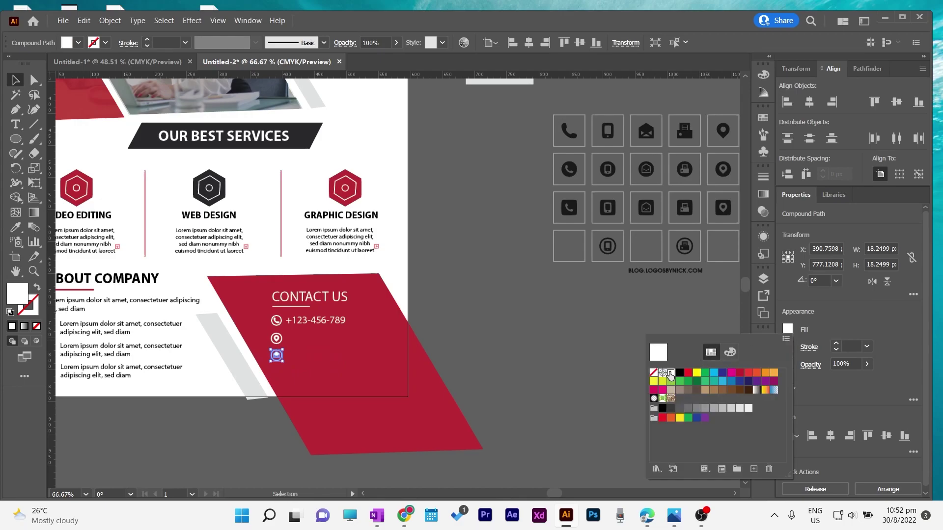
click(644, 337)
drag(314, 321, 314, 357)
double_click(311, 356)
key(Delete)
key(Delete)
key(BackSpace)
key(BackSpace)
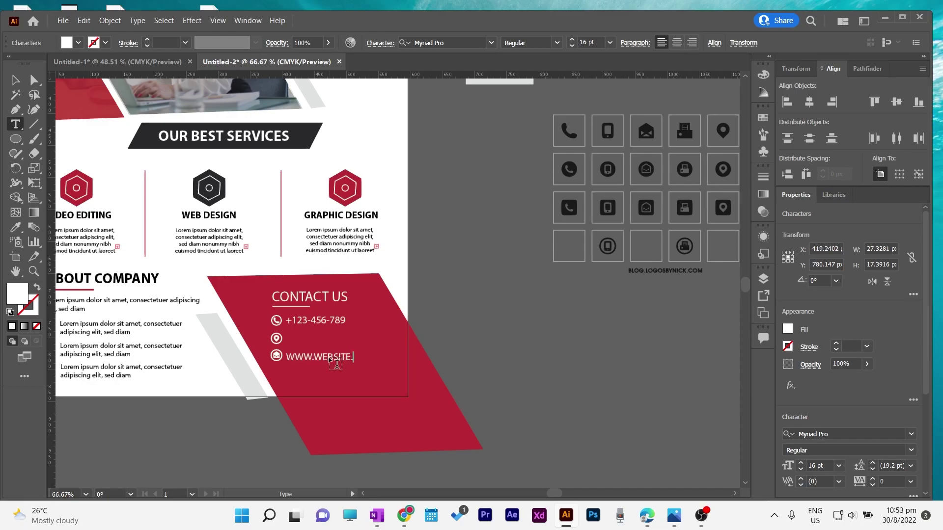
click(15, 80)
click(572, 46)
click(572, 46)
click(572, 46)
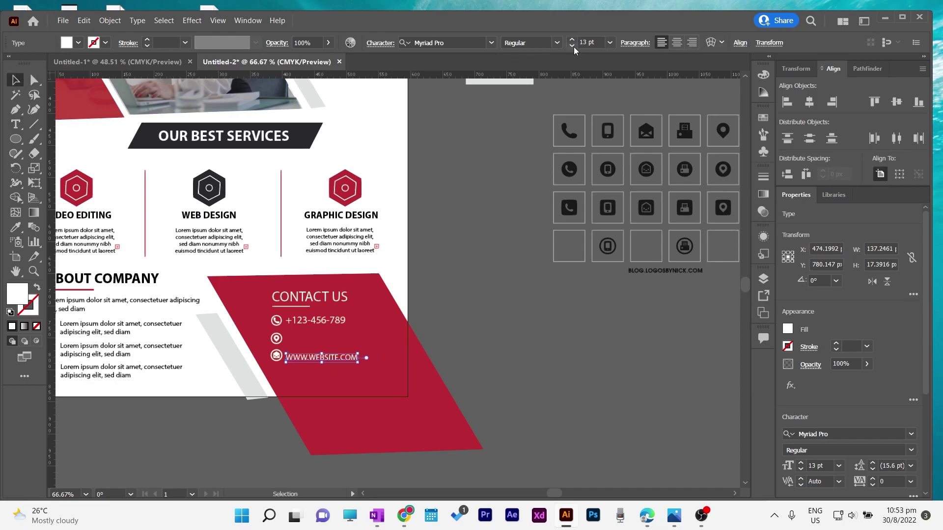
drag(314, 360, 312, 358)
click(467, 339)
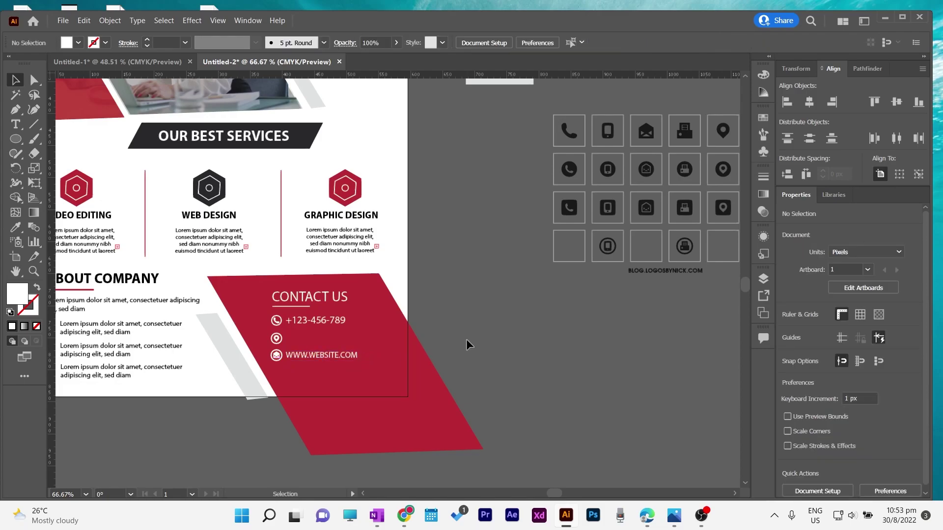
Copy the website text beside the location pin icon and change it to SINGAPORE.
drag(316, 358, 310, 342)
double_click(310, 340)
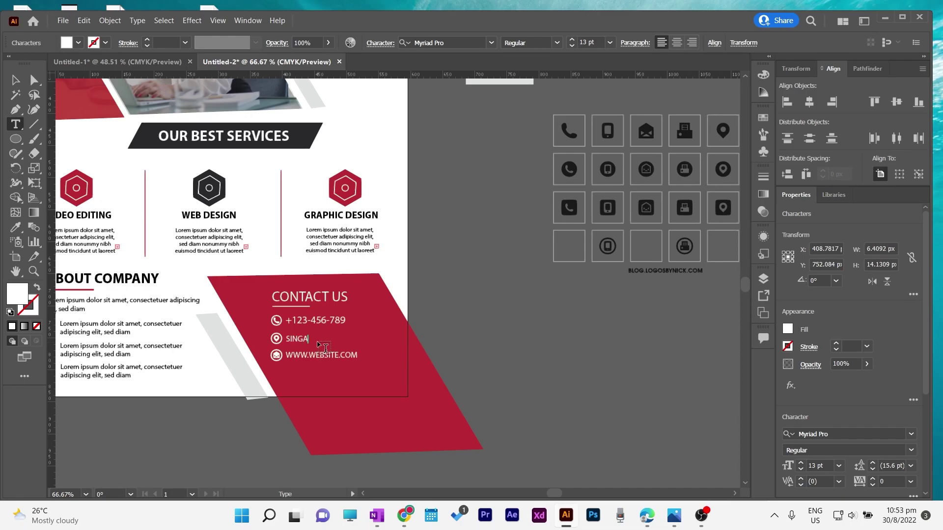
key(Escape)
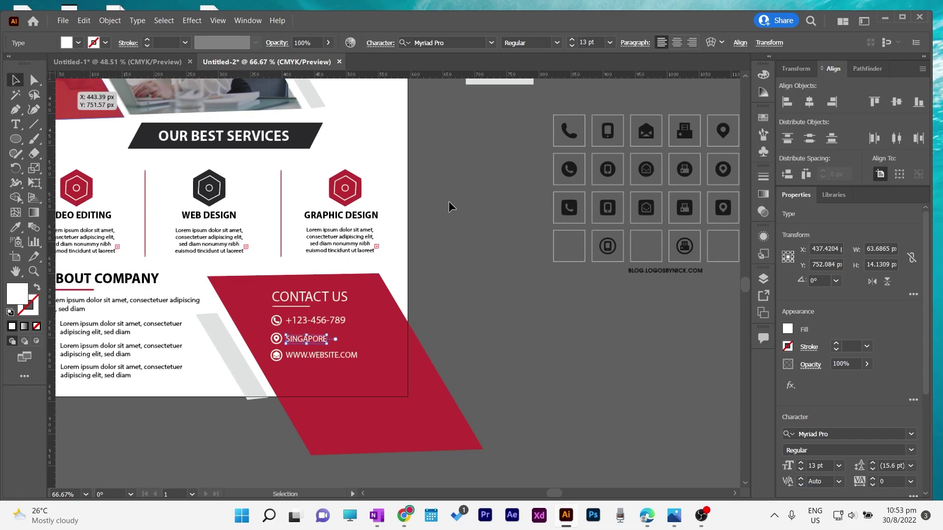
click(467, 301)
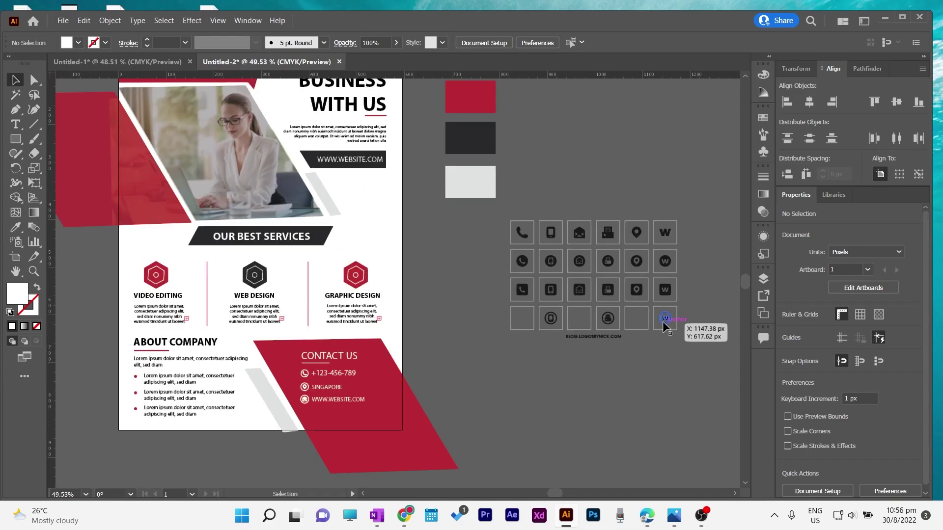
Place the circled W icon below the envelope icon at about 18 px and fill it white.
drag(664, 322, 312, 415)
click(462, 383)
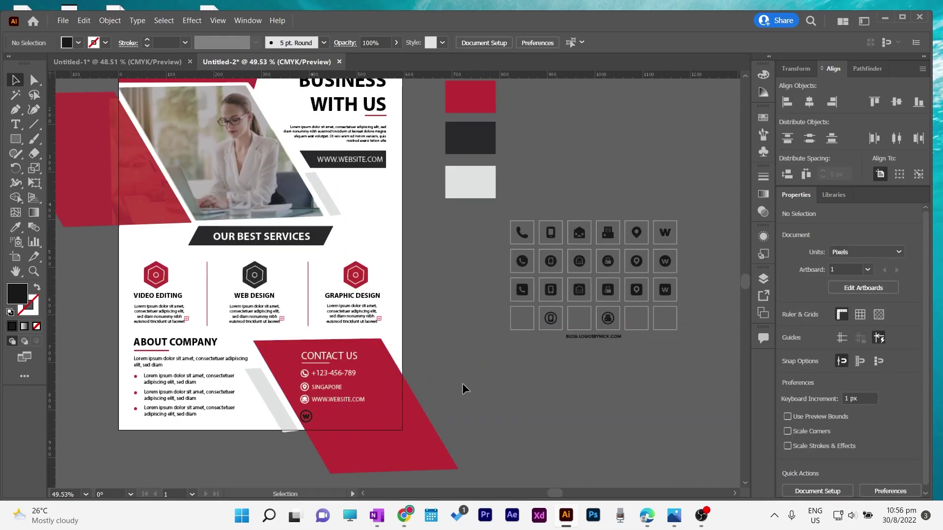
key(ctrl+1)
drag(329, 385, 434, 101)
click(324, 276)
mouse_move(336, 265)
mouse_down()
mouse_move(347, 265)
mouse_move(322, 279)
mouse_move(334, 275)
mouse_move(320, 278)
mouse_move(321, 266)
mouse_up()
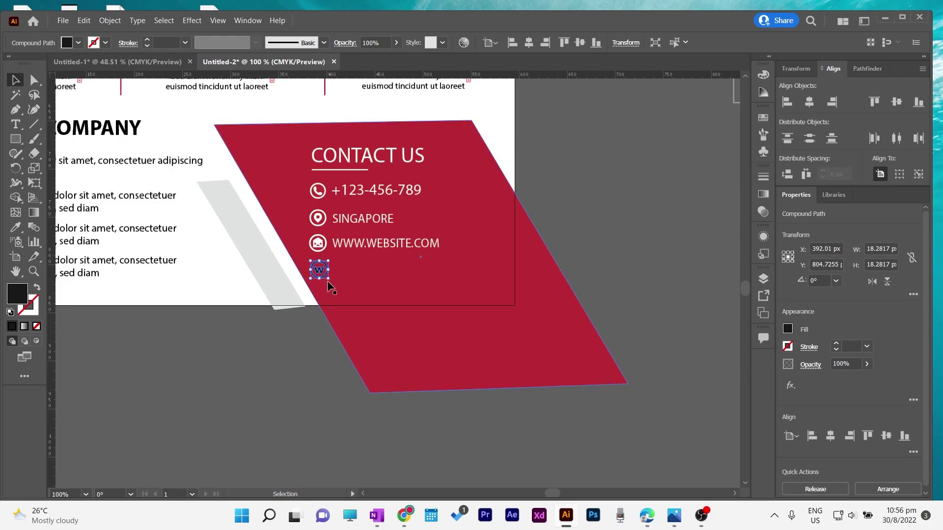
click(788, 329)
click(671, 373)
click(671, 300)
Copy the website text beside the W icon and replace the envelope icon's text with the company e-mail address.
drag(372, 248, 372, 270)
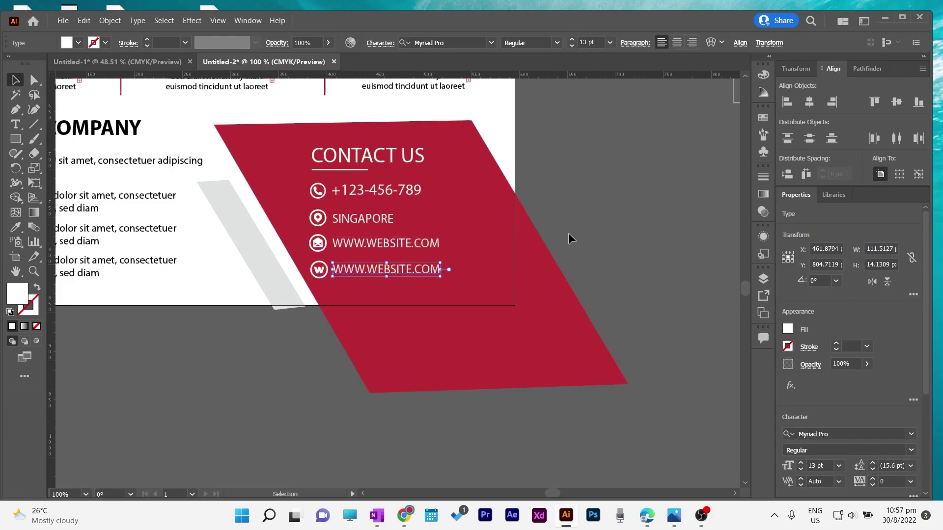
double_click(408, 244)
key(BackSpace)
key(BackSpace)
key(BackSpace)
key(BackSpace)
key(BackSpace)
key(BackSpace)
key(BackSpace)
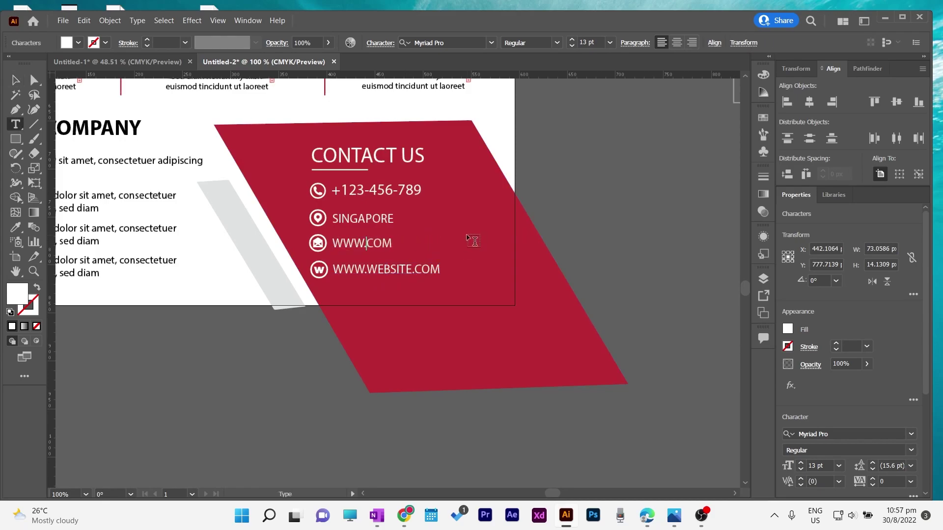
text(WEBSIT)
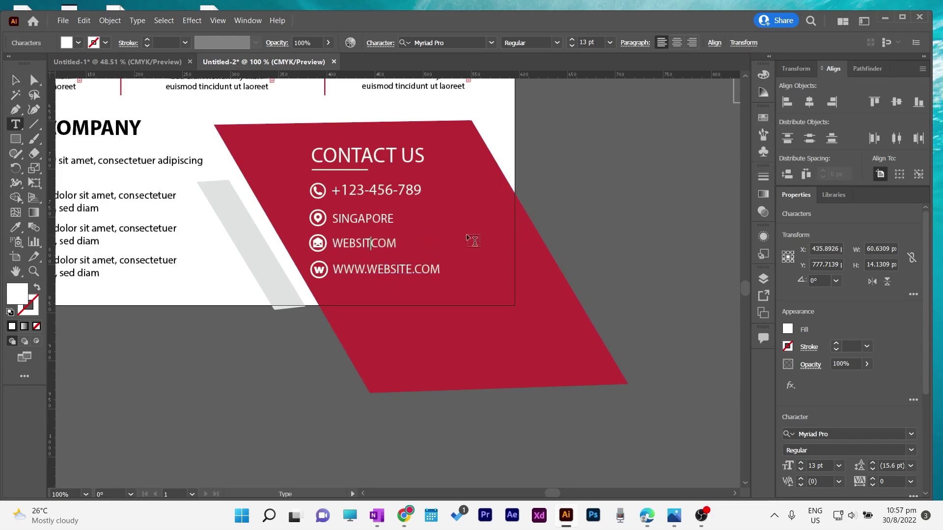
key(Escape)
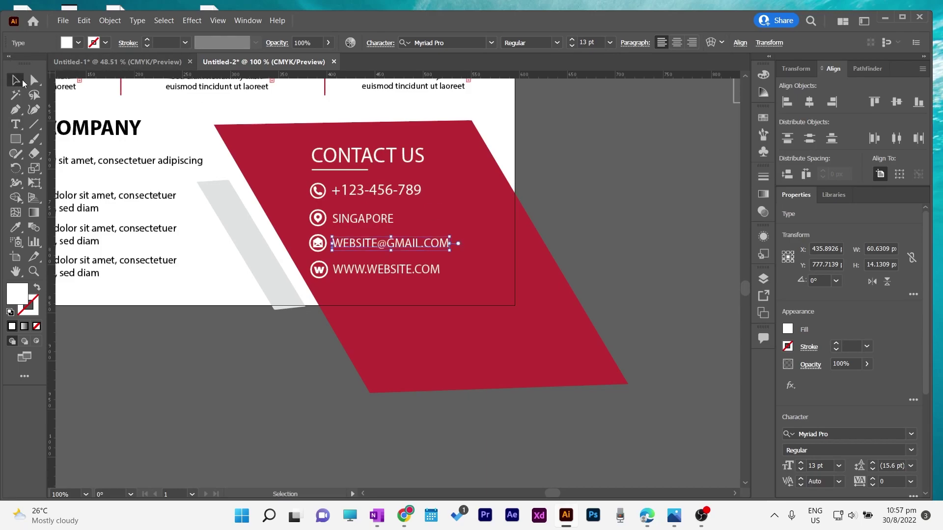
click(550, 173)
Draw a white rectangle of about 595 × 842 px covering the entire artboard.
key(ctrl+0)
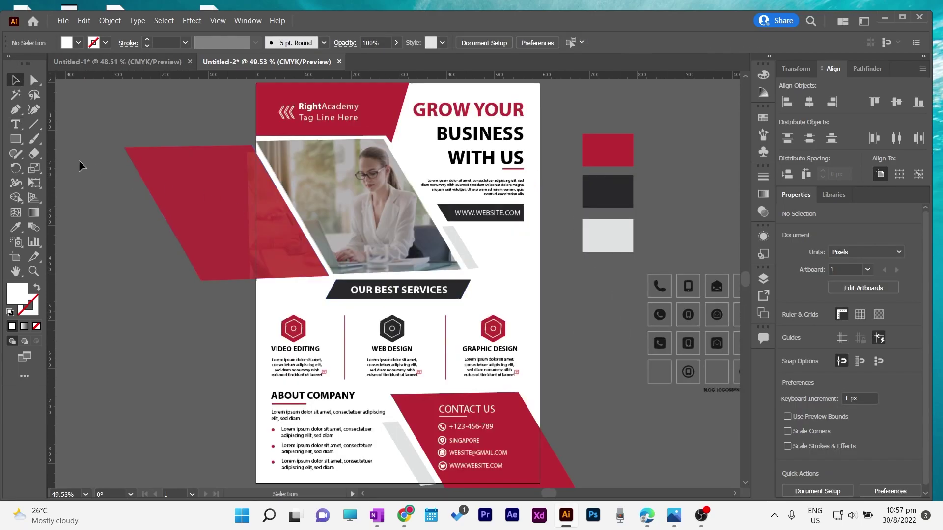
click(15, 139)
drag(257, 84, 301, 151)
key(ctrl+z)
drag(257, 83, 540, 484)
key(v)
scroll(634, 457, down, 2)
scroll(231, 142, up, 4)
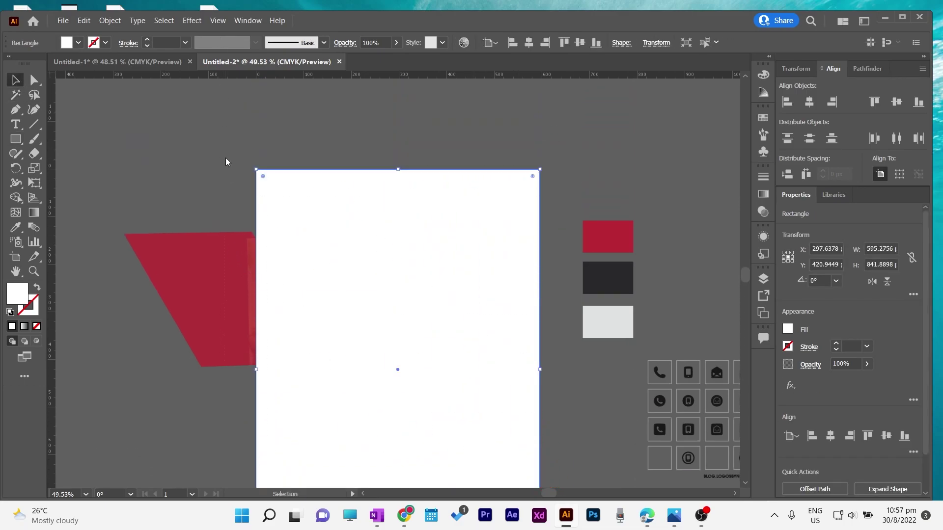
Make a clipping mask from the artboard-sized rectangle and all the flyer artwork.
key(ctrl+z)
scroll(418, 293, down, 6)
right_click(366, 228)
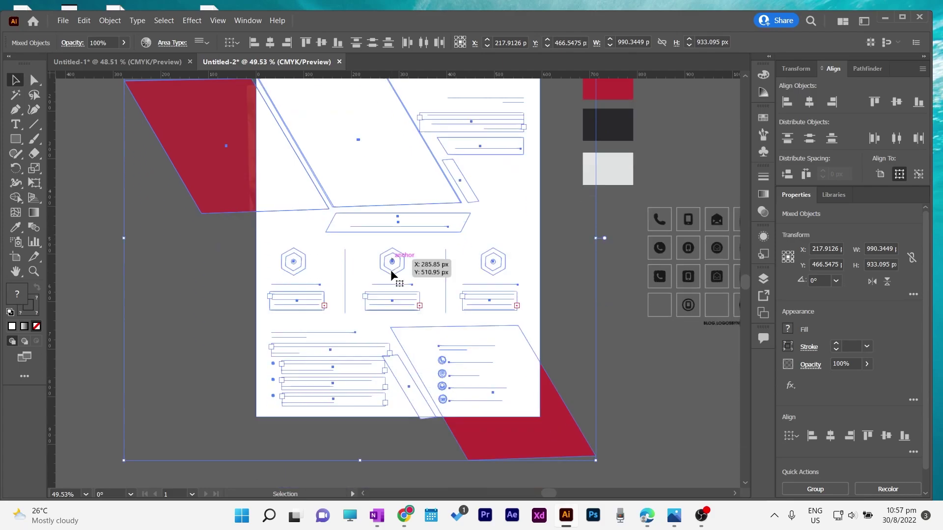
click(393, 332)
click(586, 309)
Display the finished flyer in Presentation Mode.
scroll(586, 309, up, 2)
scroll(585, 308, up, 1)
scroll(586, 309, down, 1)
click(24, 357)
click(69, 357)
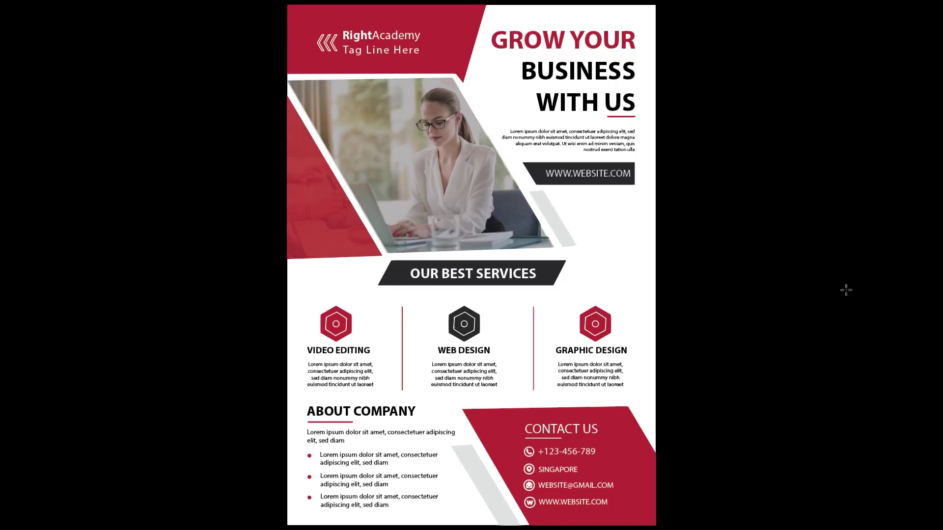